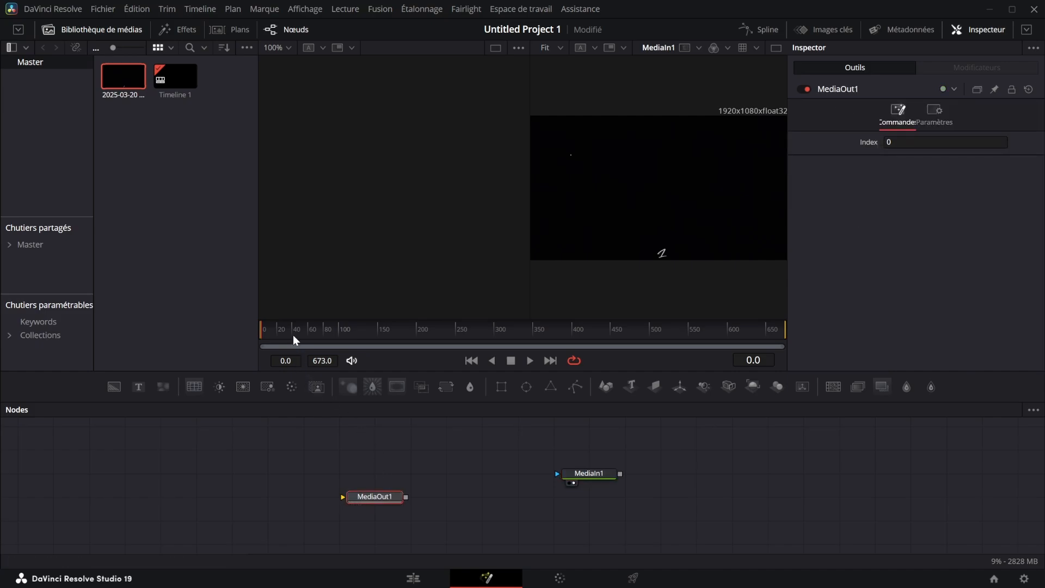
- Add a Background node, connect it to MediaOut1, and move the playhead to frame 26
{"action": "left_click_drag", "start_coordinate": [293, 333], "coordinate": [402, 333]}
{"action": "left_click_drag", "start_coordinate": [116, 396], "coordinate": [369, 502]}
{"action": "left_click_drag", "start_coordinate": [376, 296], "coordinate": [377, 284]}
{"action": "left_click_drag", "start_coordinate": [398, 496], "coordinate": [470, 498]}
{"action": "left_click_drag", "start_coordinate": [353, 336], "coordinate": [283, 334]}
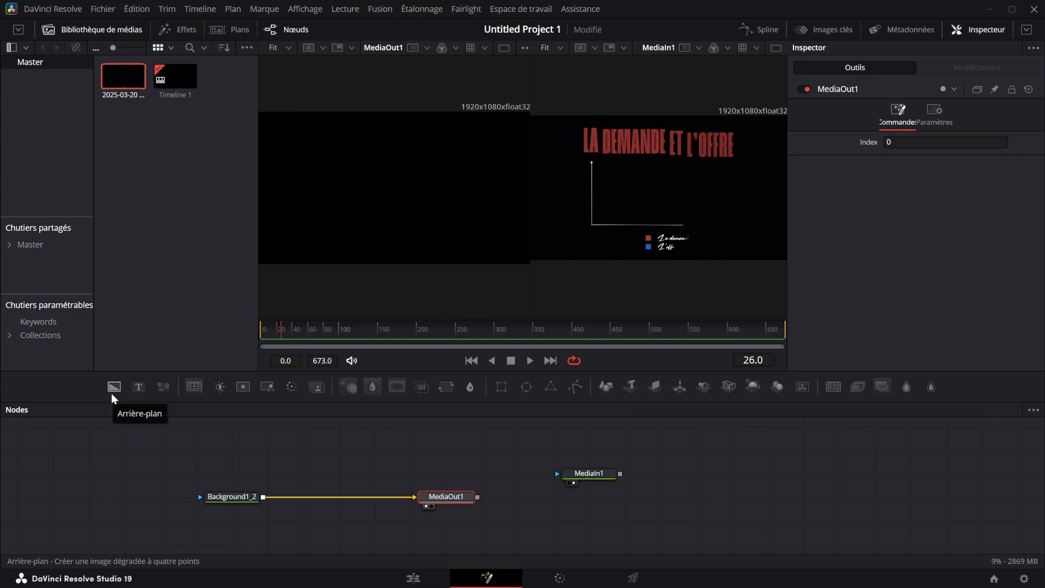
- Add a second Background node above the first and set its colour to white (red, green and blue 1.0)
{"action": "left_click_drag", "start_coordinate": [113, 398], "coordinate": [351, 455]}
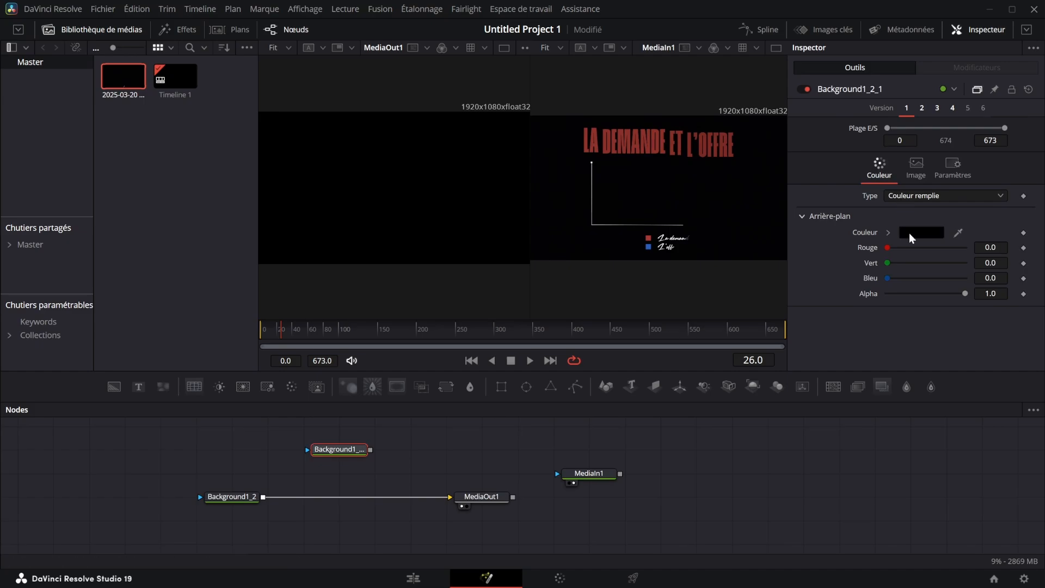
{"action": "left_click", "coordinate": [910, 234]}
{"action": "left_click_drag", "start_coordinate": [512, 162], "coordinate": [661, 233]}
{"action": "left_click_drag", "start_coordinate": [810, 337], "coordinate": [810, 251]}
{"action": "left_click", "coordinate": [819, 476]}
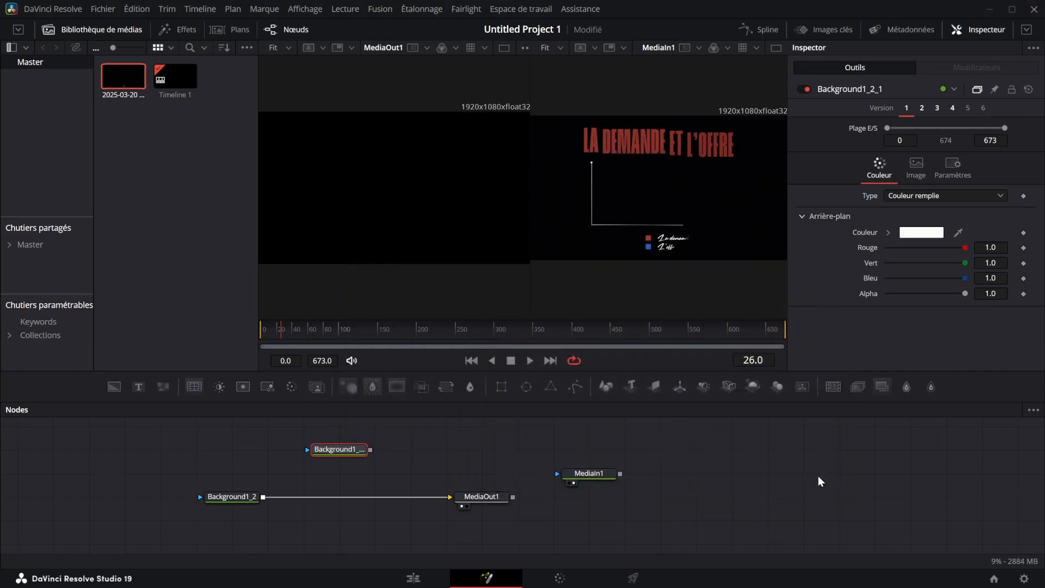
- Mask the white background with a Polygon node, show the viewer guides, and merge the white background over the first one
{"action": "left_click_drag", "start_coordinate": [576, 386], "coordinate": [353, 476]}
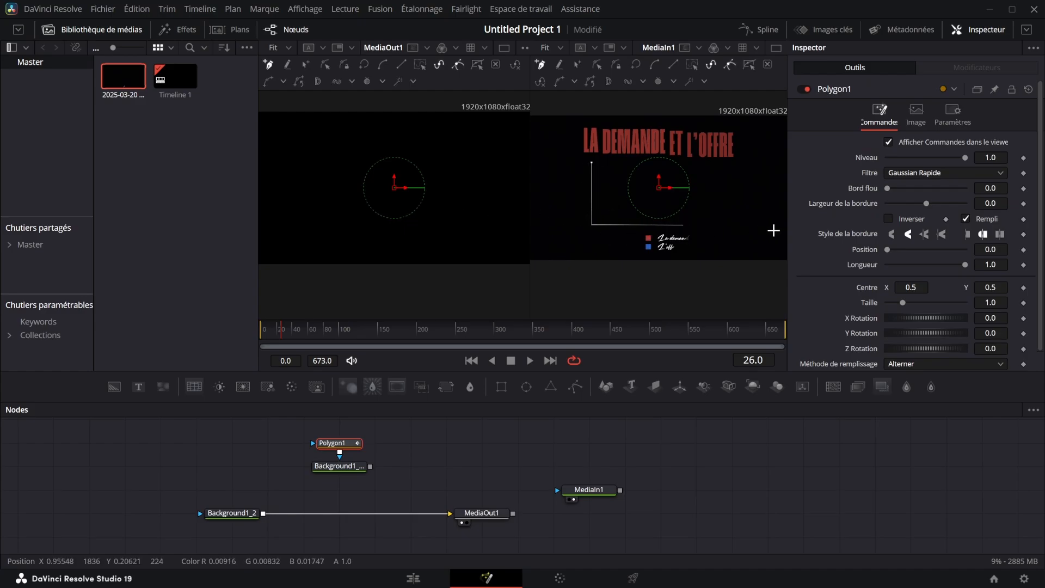
{"action": "scroll", "coordinate": [374, 201], "scroll_direction": "up", "scroll_amount": 2}
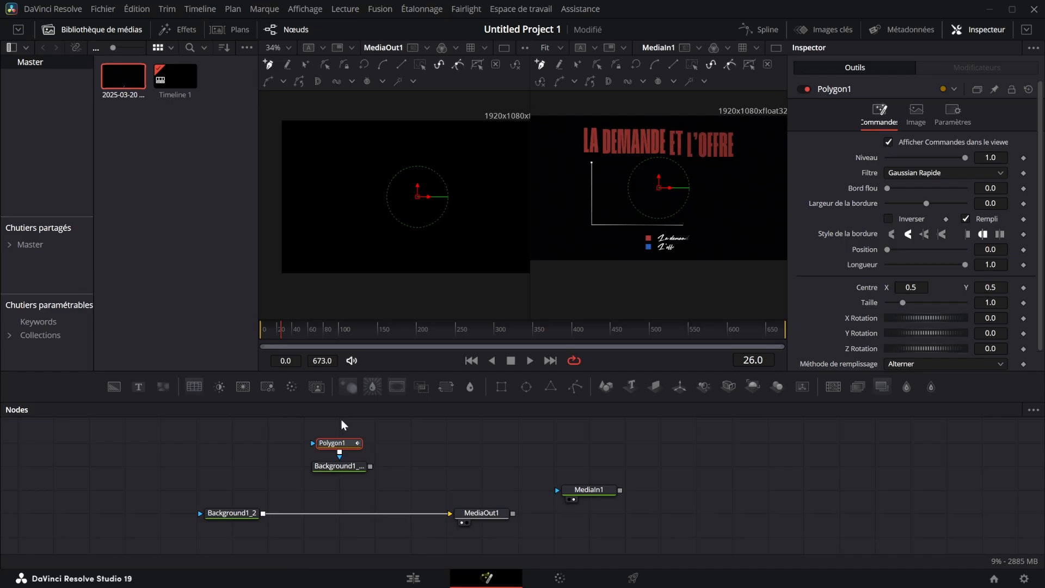
{"action": "left_click", "coordinate": [339, 466]}
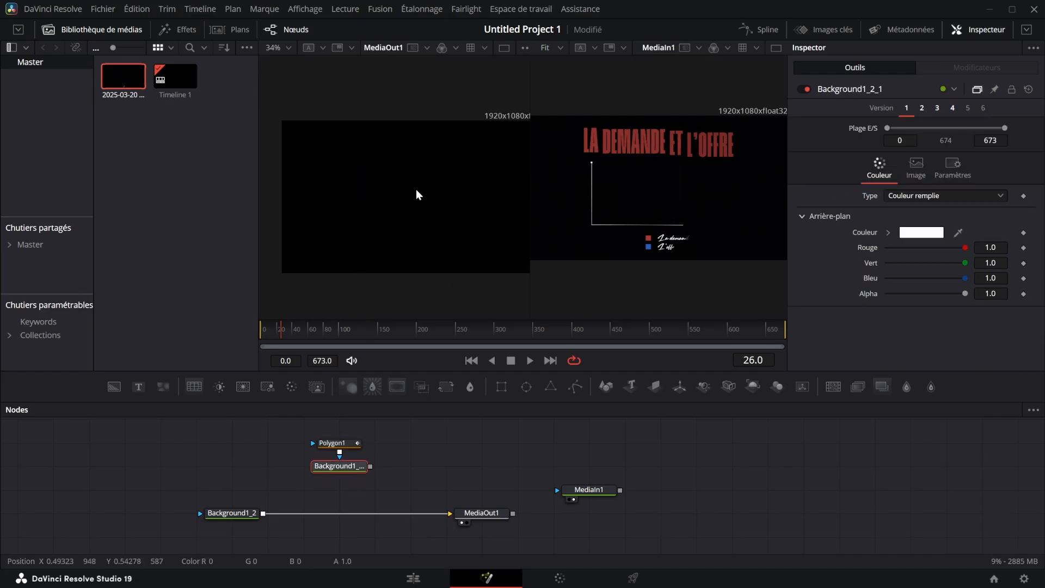
{"action": "key", "text": "ctrl+g"}
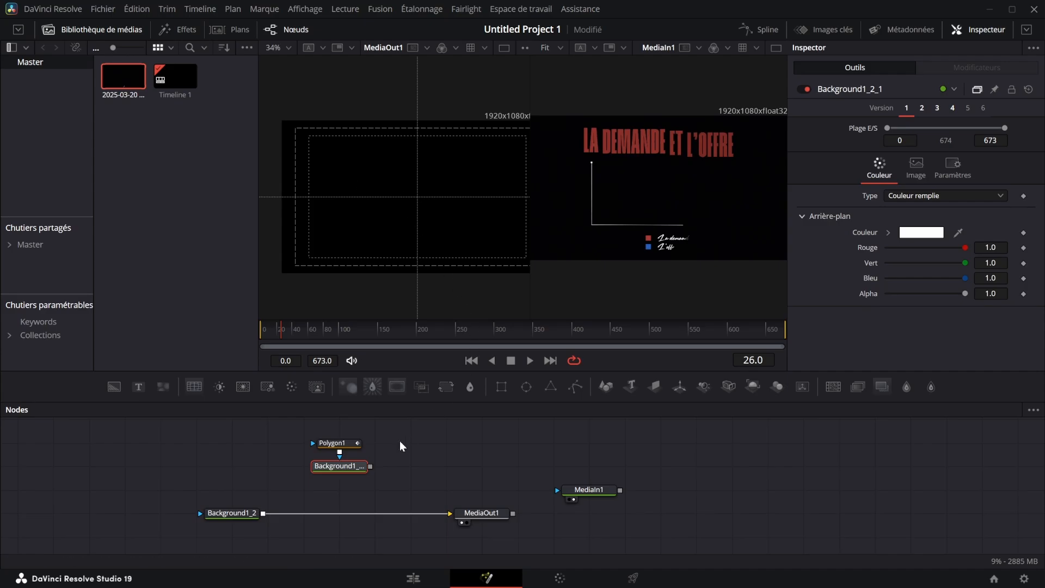
{"action": "left_click_drag", "start_coordinate": [371, 466], "coordinate": [325, 521]}
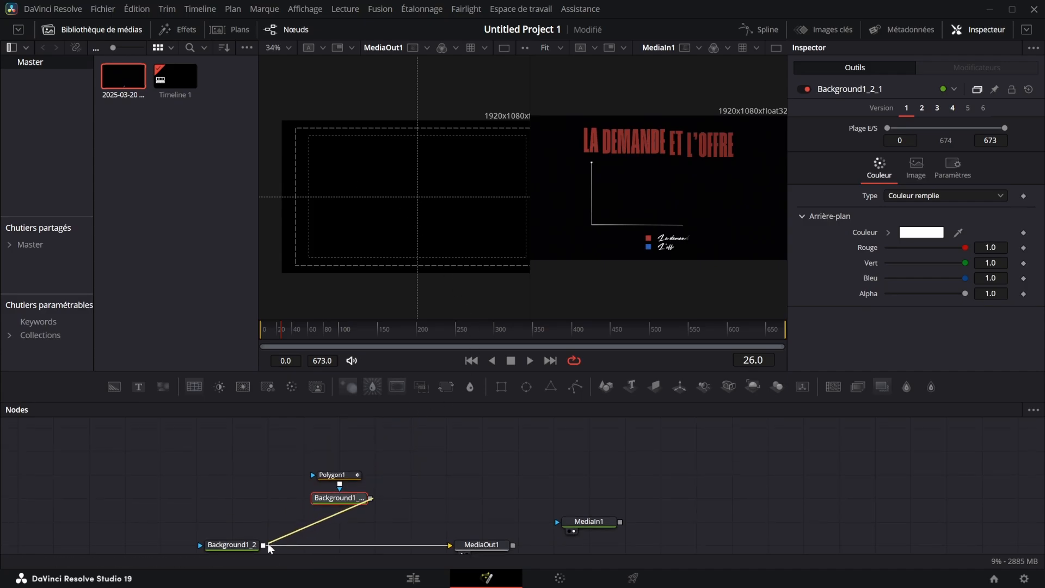
{"action": "left_click_drag", "start_coordinate": [268, 543], "coordinate": [264, 545]}
- Draw an L-shaped polygon path from about (0.10, 0.73) down to (0.10, 0.10), then horizontally right along the lower safe-area guide
{"action": "left_click", "coordinate": [333, 455]}
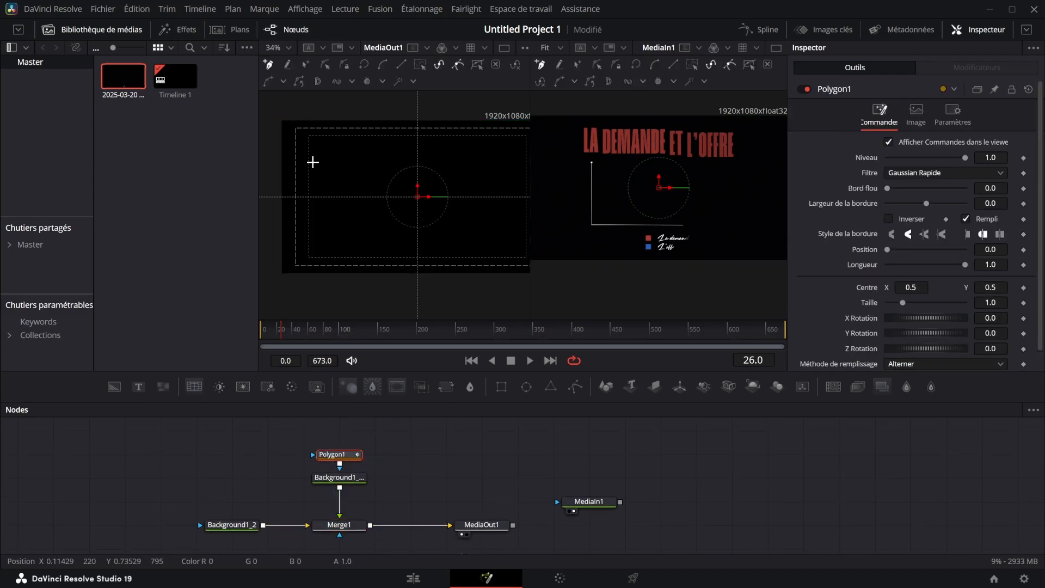
{"action": "scroll", "coordinate": [312, 181], "scroll_direction": "up", "scroll_amount": 2}
{"action": "scroll", "coordinate": [333, 212], "scroll_direction": "down", "scroll_amount": 1}
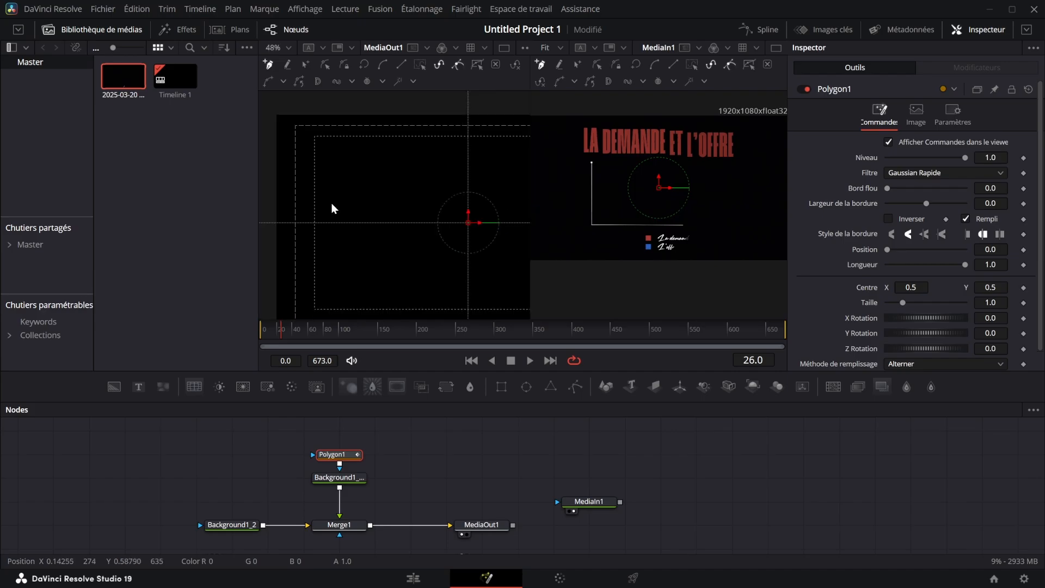
{"action": "scroll", "coordinate": [320, 233], "scroll_direction": "up", "scroll_amount": 1}
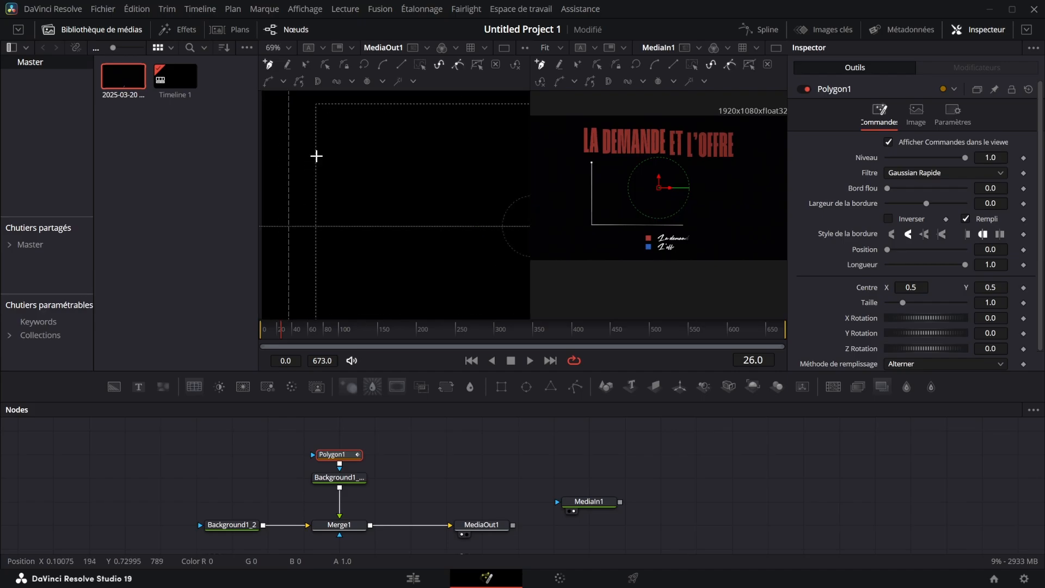
{"action": "left_click", "coordinate": [317, 156]}
{"action": "scroll", "coordinate": [326, 186], "scroll_direction": "down", "scroll_amount": 4}
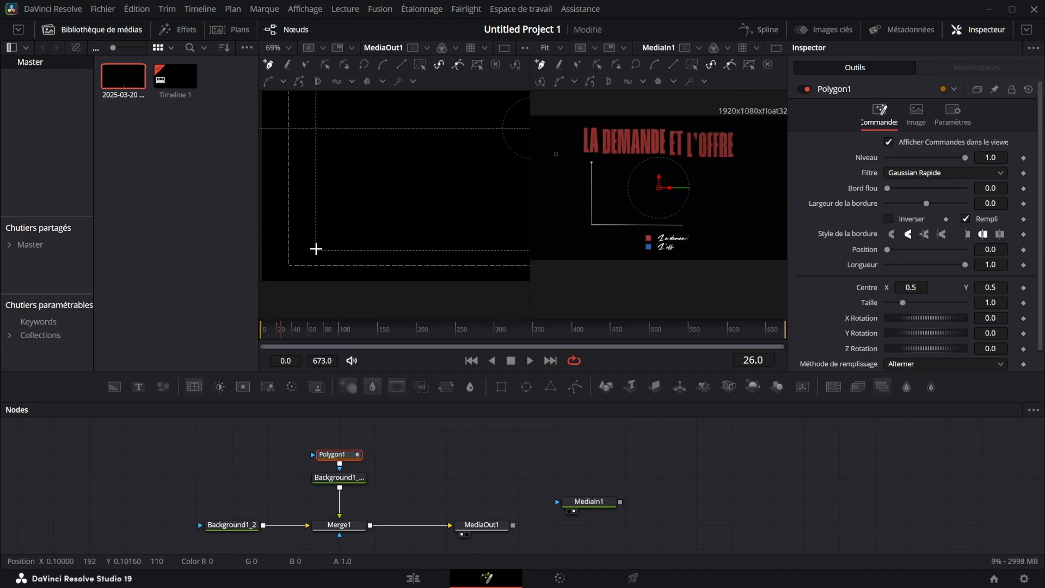
{"action": "left_click", "coordinate": [316, 249]}
{"action": "scroll", "coordinate": [291, 250], "scroll_direction": "right", "scroll_amount": 3}
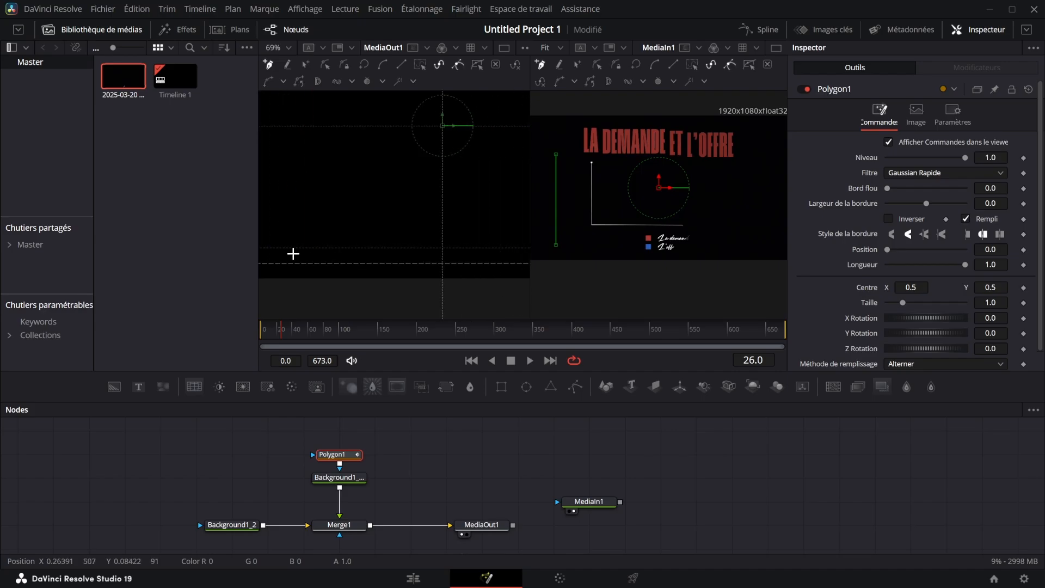
{"action": "left_click", "coordinate": [503, 248]}
{"action": "scroll", "coordinate": [462, 219], "scroll_direction": "down", "scroll_amount": 2}
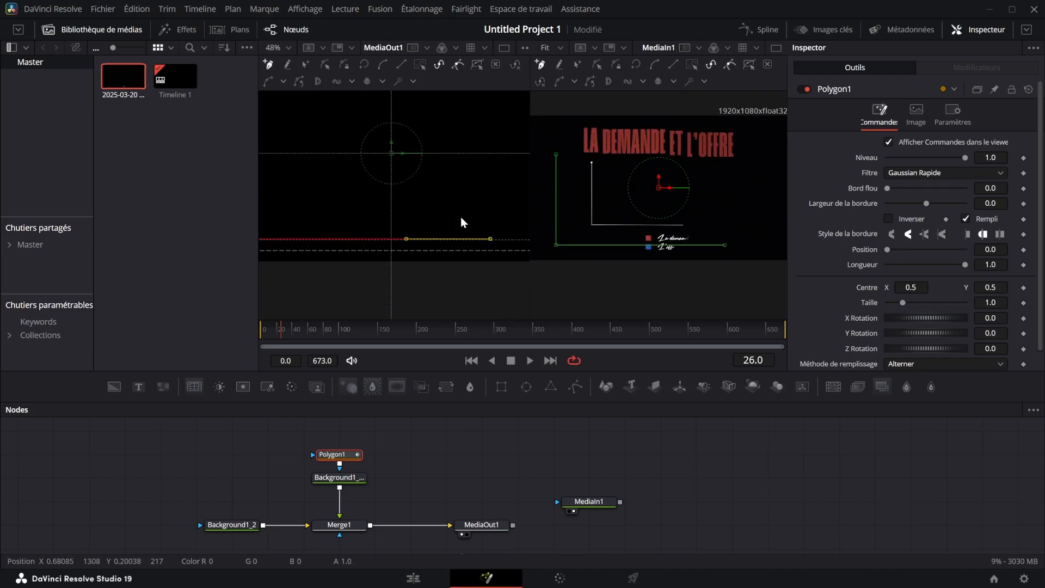
- Set the polygon's border width to 0.0016 and compare the line thickness with the reference clip
{"action": "left_click_drag", "start_coordinate": [991, 203], "coordinate": [995, 203]}
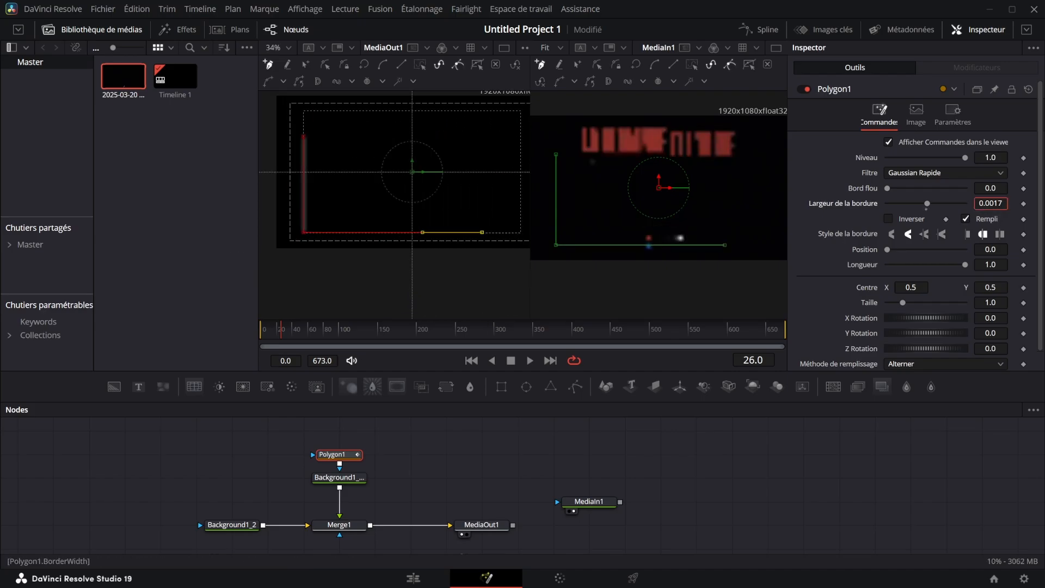
{"action": "left_click", "coordinate": [726, 475]}
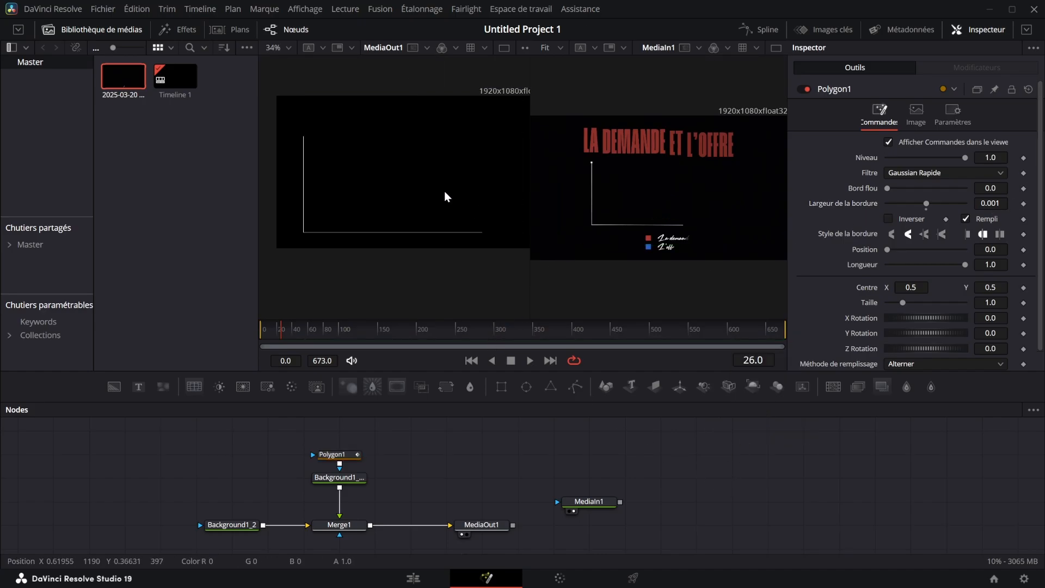
{"action": "scroll", "coordinate": [381, 217], "scroll_direction": "up", "scroll_amount": 1}
{"action": "left_click_drag", "start_coordinate": [484, 226], "coordinate": [469, 215]}
{"action": "left_click_drag", "start_coordinate": [382, 226], "coordinate": [489, 231]}
{"action": "left_click_drag", "start_coordinate": [999, 204], "coordinate": [1004, 204]}
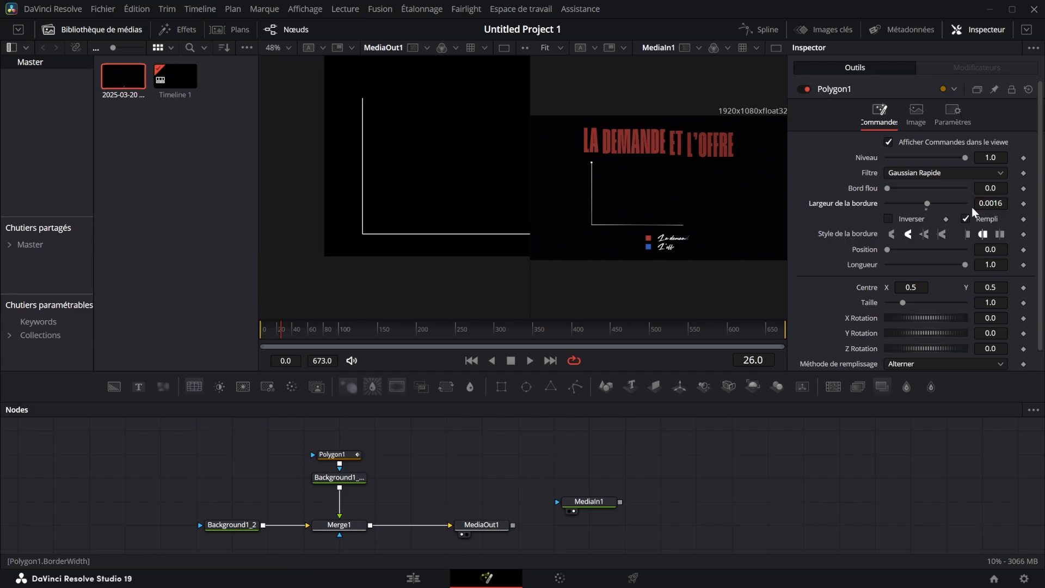
{"action": "scroll", "coordinate": [598, 170], "scroll_direction": "up", "scroll_amount": 5}
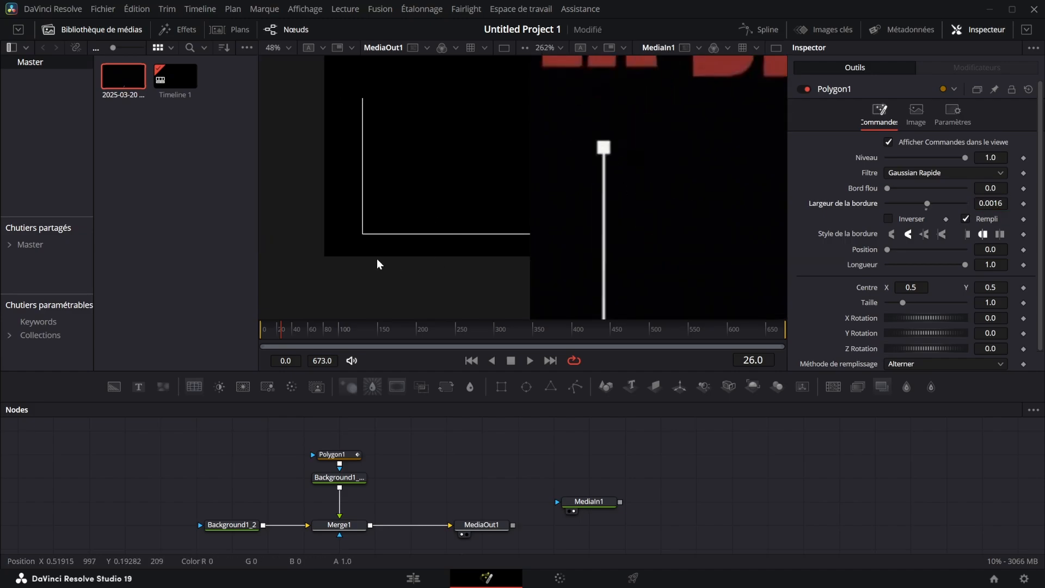
{"action": "scroll", "coordinate": [348, 245], "scroll_direction": "down", "scroll_amount": 2}
{"action": "mouse_move", "coordinate": [338, 334]}
{"action": "left_mouse_down"}
{"action": "mouse_move", "coordinate": [252, 335]}
{"action": "mouse_move", "coordinate": [295, 333]}
{"action": "mouse_move", "coordinate": [229, 355]}
{"action": "mouse_move", "coordinate": [265, 336]}
{"action": "left_mouse_up"}
{"action": "scroll", "coordinate": [544, 265], "scroll_direction": "down", "scroll_amount": 2}
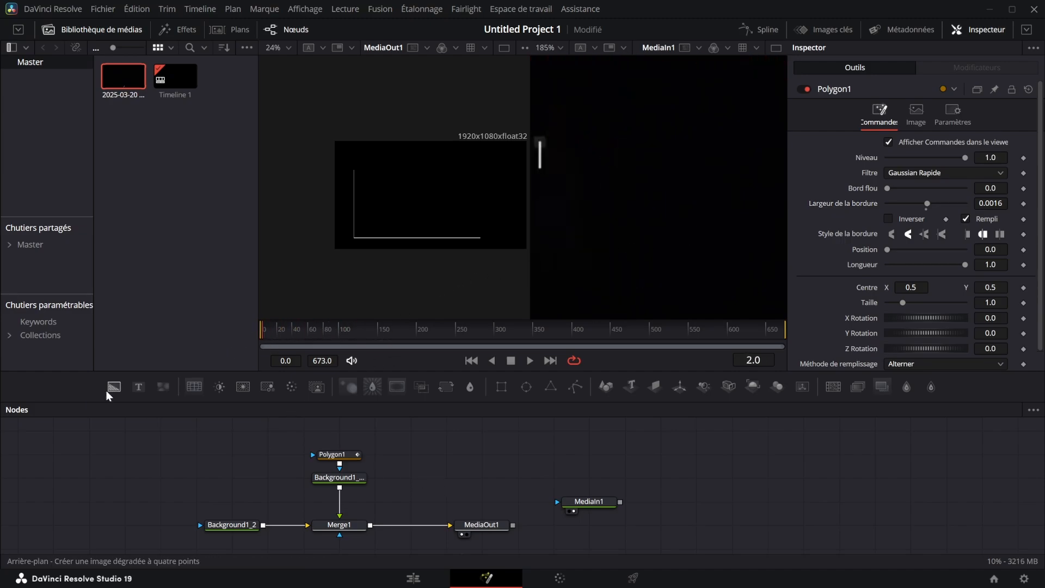
- Add a third Background node coloured white and a Rectangle mask node above it
{"action": "left_click_drag", "start_coordinate": [114, 387], "coordinate": [436, 466]}
{"action": "left_click_drag", "start_coordinate": [500, 391], "coordinate": [411, 455]}
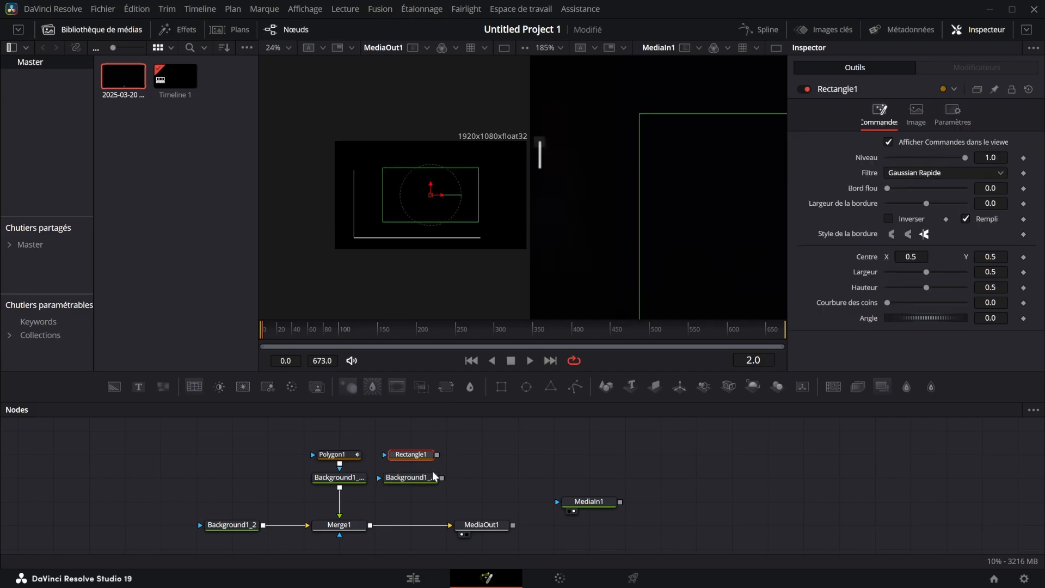
{"action": "left_click", "coordinate": [430, 478]}
{"action": "left_click", "coordinate": [930, 239]}
{"action": "left_click_drag", "start_coordinate": [657, 248], "coordinate": [656, 163]}
{"action": "left_click", "coordinate": [660, 402]}
- Mask the new white background with the rectangle and merge it over the polygon background ahead of Merge1
{"action": "left_click_drag", "start_coordinate": [339, 478], "coordinate": [340, 454]}
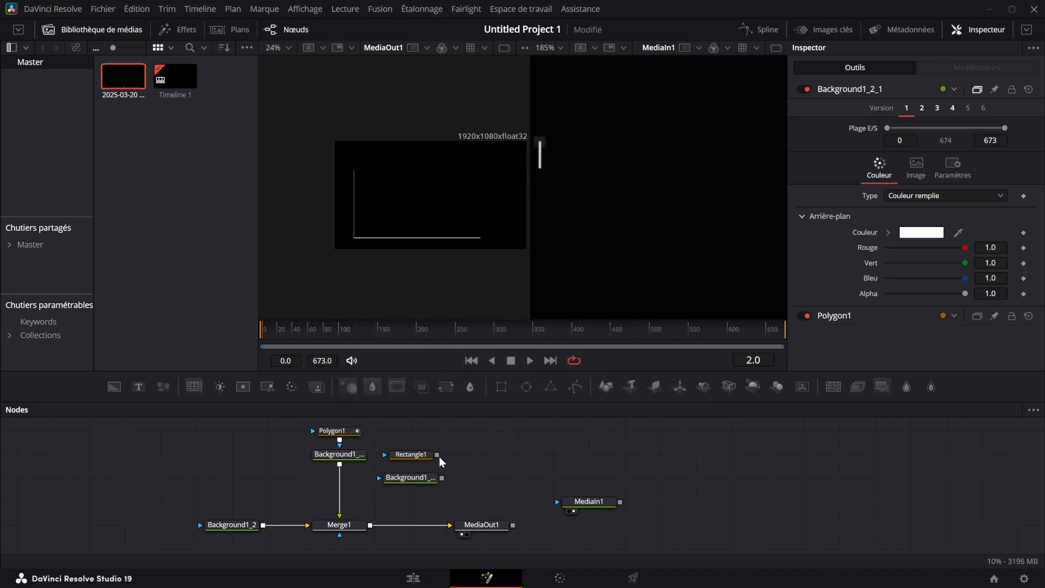
{"action": "left_click_drag", "start_coordinate": [437, 454], "coordinate": [339, 464]}
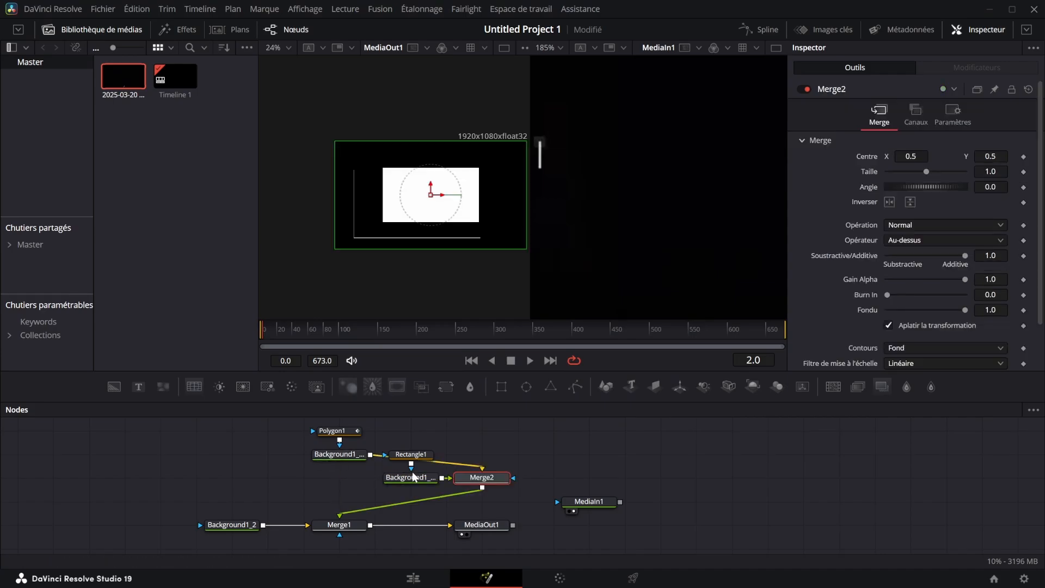
{"action": "left_click_drag", "start_coordinate": [480, 481], "coordinate": [363, 481]}
- Shrink the rectangle mask to a tiny square about 0.006 wide and 0.0107 high
{"action": "left_click", "coordinate": [412, 454]}
{"action": "scroll", "coordinate": [446, 190], "scroll_direction": "up", "scroll_amount": 2}
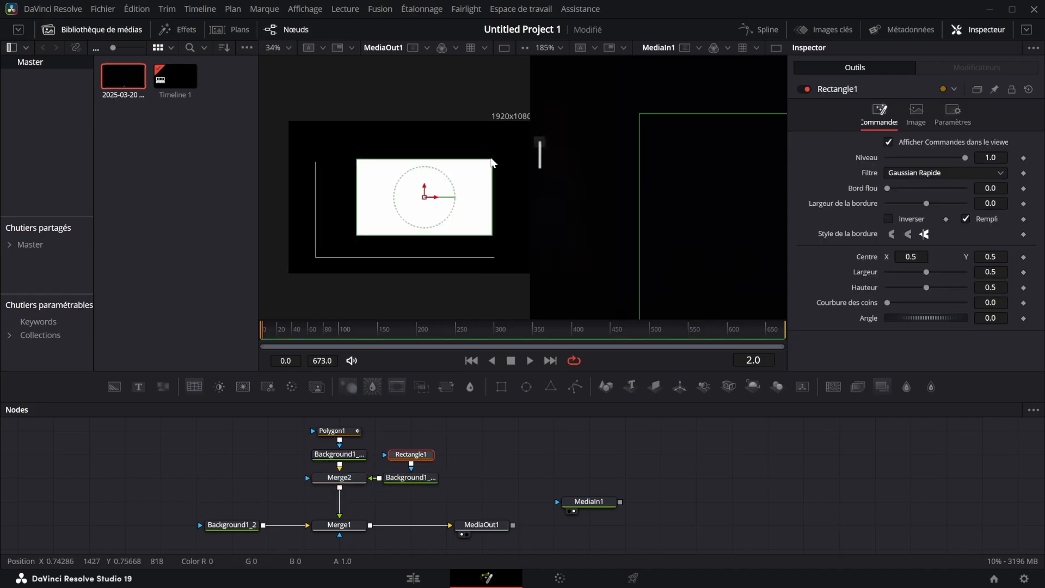
{"action": "left_click_drag", "start_coordinate": [491, 160], "coordinate": [411, 220]}
{"action": "scroll", "coordinate": [438, 188], "scroll_direction": "up", "scroll_amount": 5}
{"action": "scroll", "coordinate": [418, 221], "scroll_direction": "down", "scroll_amount": 2}
- Centre the small square at X 0.1, Y 0.736 on the upper end of the vertical line
{"action": "left_click_drag", "start_coordinate": [912, 257], "coordinate": [845, 257]}
{"action": "left_click_drag", "start_coordinate": [283, 222], "coordinate": [573, 216]}
{"action": "left_click_drag", "start_coordinate": [912, 257], "coordinate": [862, 257]}
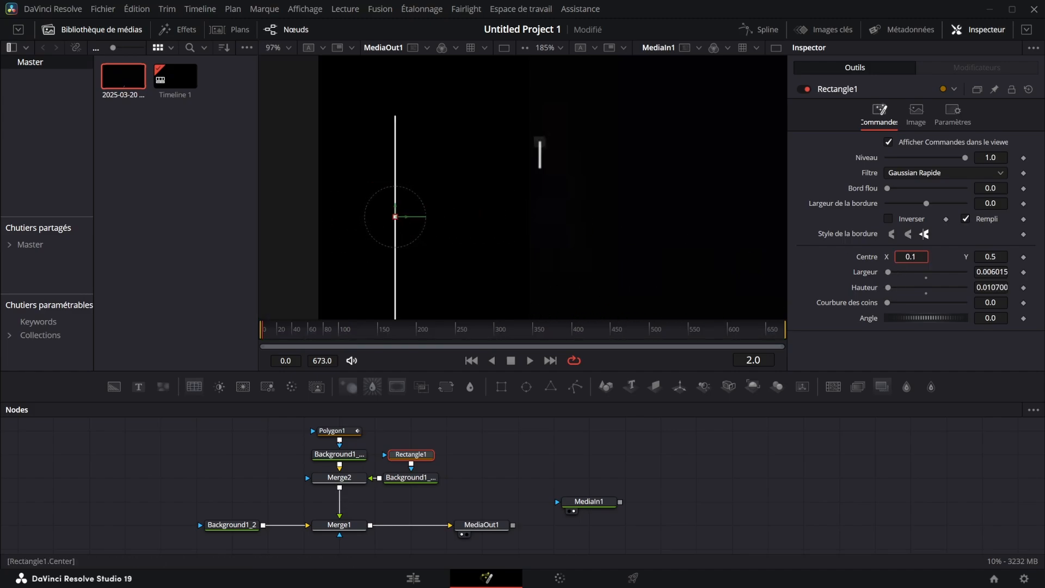
{"action": "left_click_drag", "start_coordinate": [994, 258], "coordinate": [1042, 258]}
{"action": "left_click", "coordinate": [870, 502]}
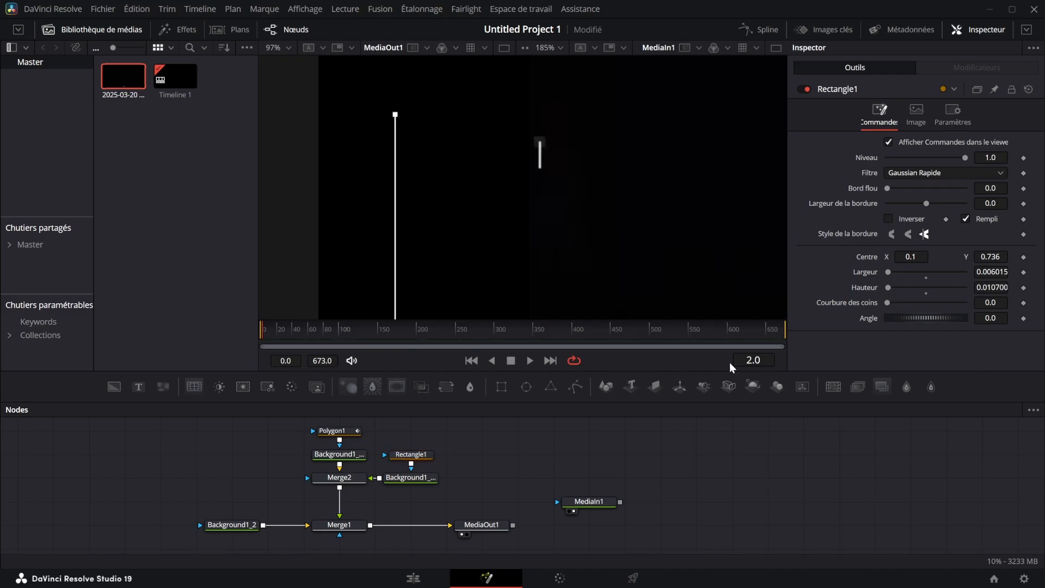
{"action": "scroll", "coordinate": [409, 132], "scroll_direction": "up", "scroll_amount": 3}
{"action": "scroll", "coordinate": [401, 164], "scroll_direction": "down", "scroll_amount": 3}
{"action": "scroll", "coordinate": [420, 229], "scroll_direction": "down", "scroll_amount": 4}
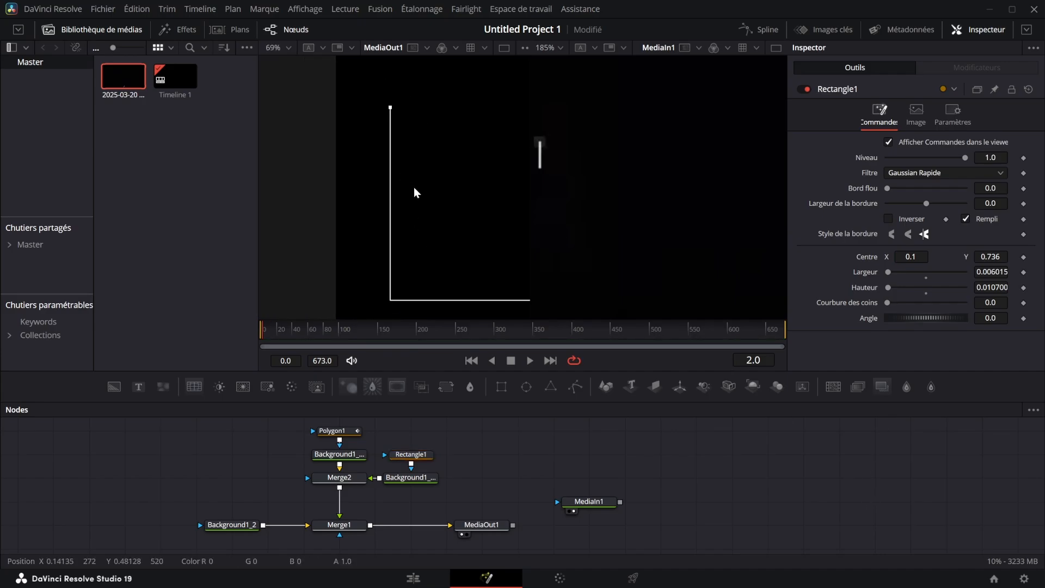
- Make room in the node graph, duplicate the rectangle-masked background, and merge the copy below Merge2
{"action": "left_click_drag", "start_coordinate": [489, 489], "coordinate": [414, 453]}
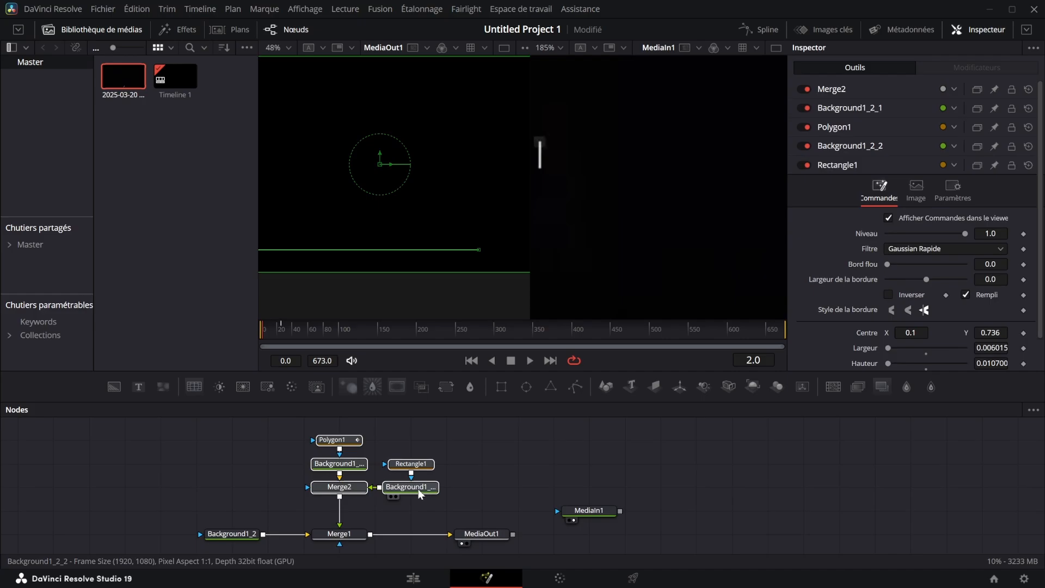
{"action": "left_click_drag", "start_coordinate": [418, 488], "coordinate": [425, 465]}
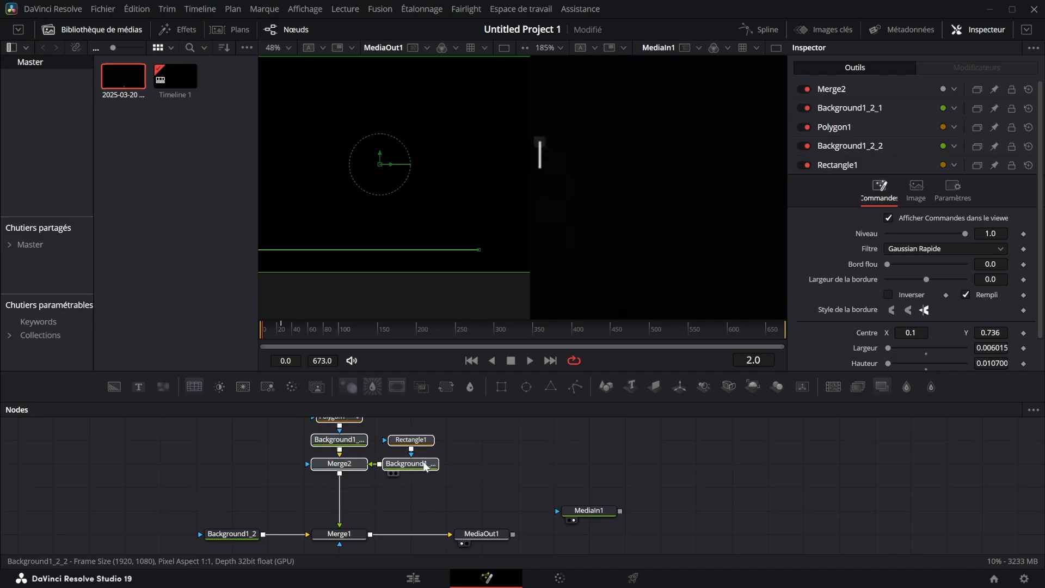
{"action": "left_click", "coordinate": [482, 487]}
{"action": "key", "text": "ctrl+v"}
{"action": "left_click_drag", "start_coordinate": [511, 488], "coordinate": [339, 498]}
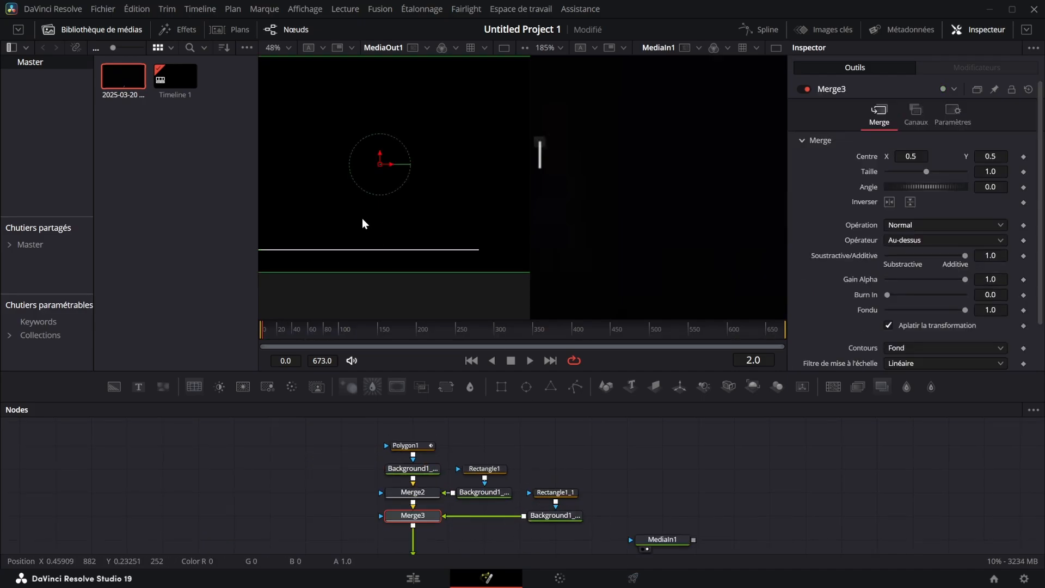
- Move the duplicated square to the free end of the horizontal line, at about X 0.758, Y 0.104
{"action": "left_click", "coordinate": [555, 493]}
{"action": "left_click_drag", "start_coordinate": [345, 216], "coordinate": [493, 235]}
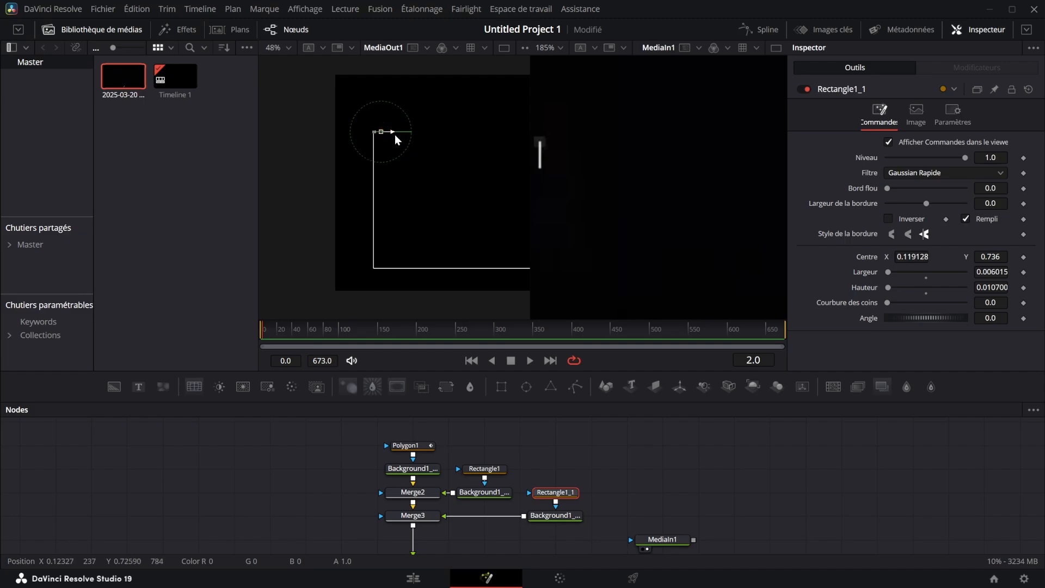
{"action": "left_click_drag", "start_coordinate": [395, 135], "coordinate": [473, 154]}
{"action": "mouse_move", "coordinate": [488, 167]}
{"action": "left_mouse_down"}
{"action": "mouse_move", "coordinate": [293, 189]}
{"action": "mouse_move", "coordinate": [318, 308]}
{"action": "mouse_move", "coordinate": [485, 170]}
{"action": "left_mouse_up"}
{"action": "scroll", "coordinate": [331, 304], "scroll_direction": "up", "scroll_amount": 10}
{"action": "left_click_drag", "start_coordinate": [388, 187], "coordinate": [453, 187]}
{"action": "left_click_drag", "start_coordinate": [441, 174], "coordinate": [442, 178]}
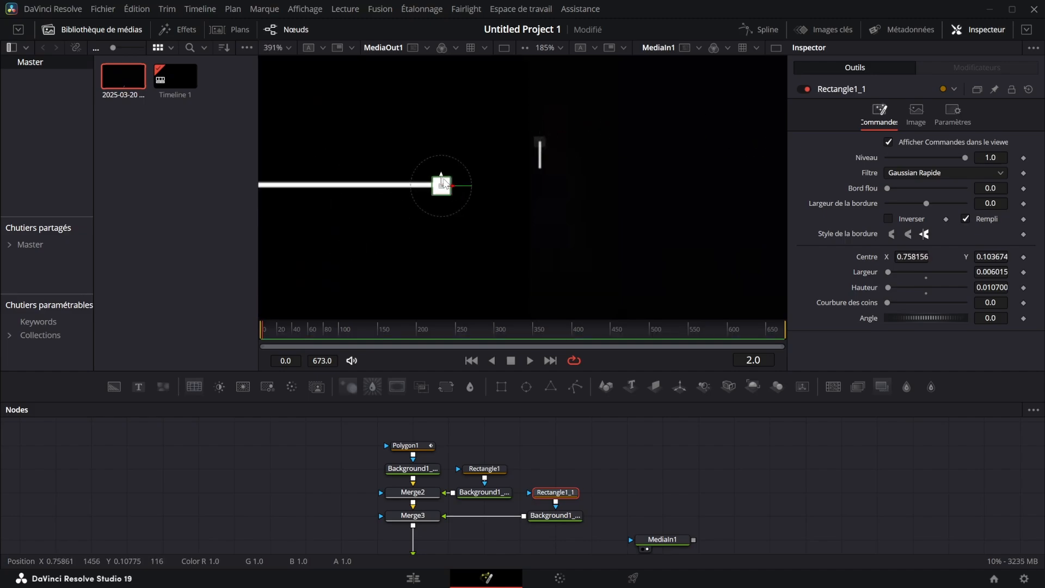
{"action": "scroll", "coordinate": [365, 262], "scroll_direction": "down", "scroll_amount": 10}
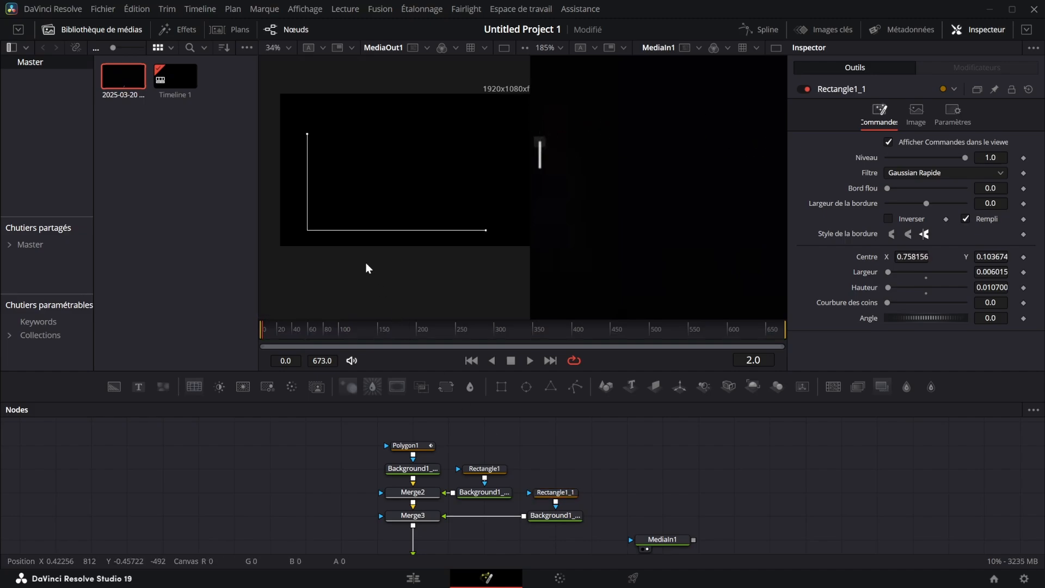
- Remove the polygon's shape animation and set its length to 0.0 at frame 0
{"action": "left_click", "coordinate": [408, 445]}
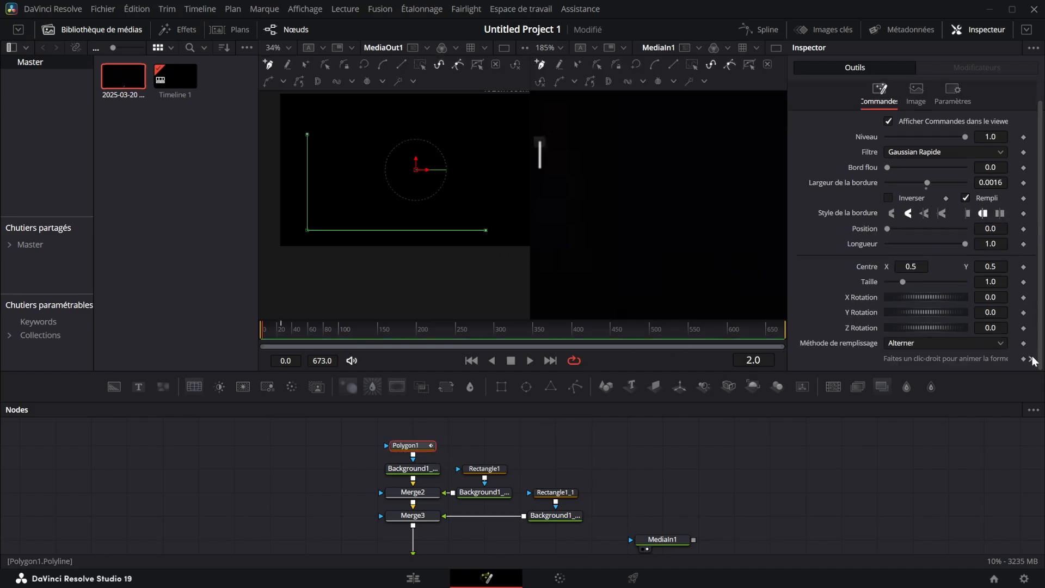
{"action": "left_click", "coordinate": [894, 493]}
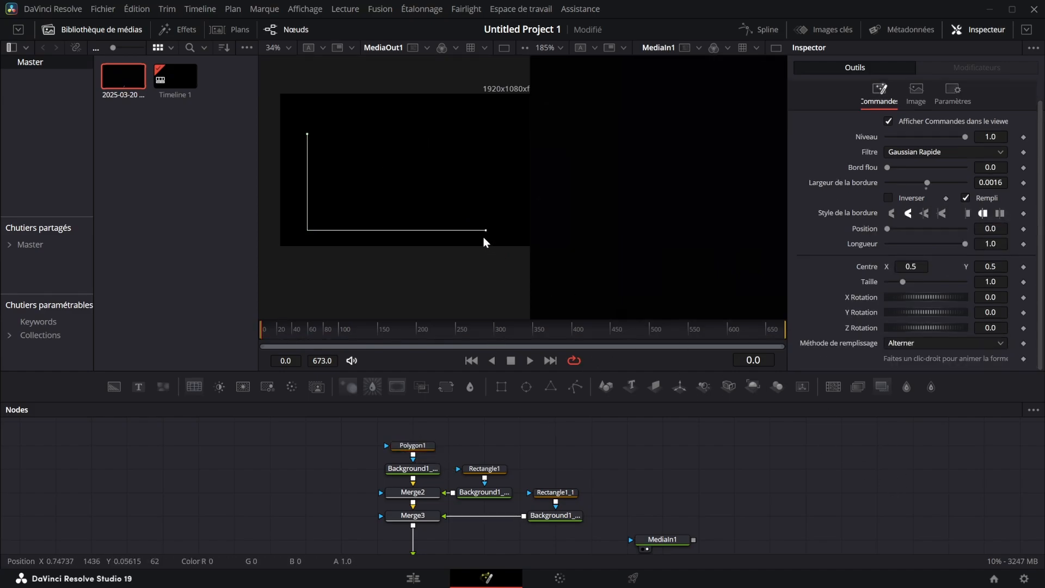
{"action": "scroll", "coordinate": [628, 185], "scroll_direction": "down", "scroll_amount": 5}
{"action": "left_click_drag", "start_coordinate": [274, 329], "coordinate": [264, 333]}
{"action": "left_click_drag", "start_coordinate": [966, 247], "coordinate": [887, 242]}
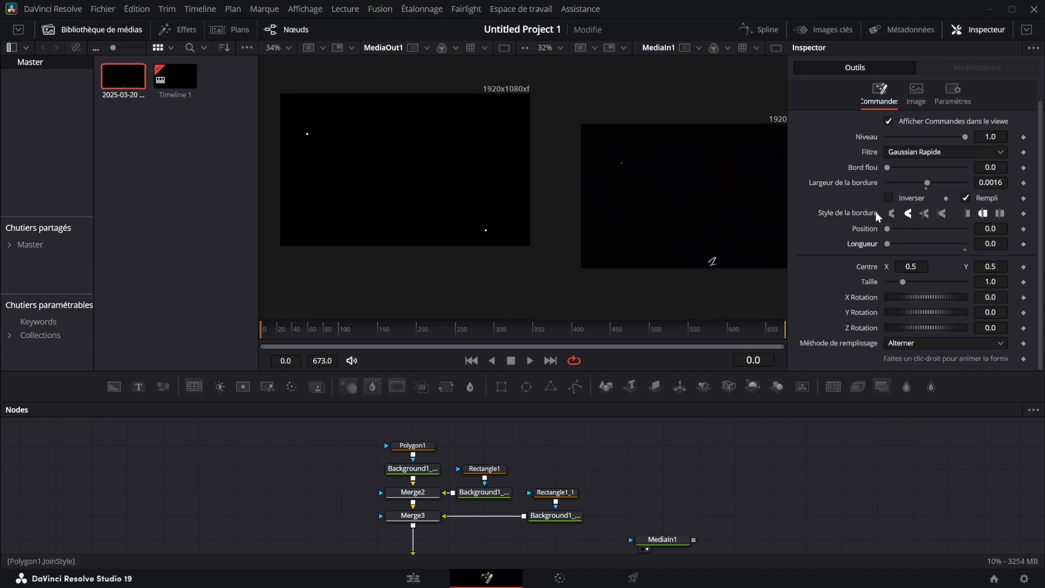
- Keyframe the polygon's length at 0.0 on frame 0 and 1.0 on frame 80
{"action": "left_click", "coordinate": [1024, 245]}
{"action": "left_click_drag", "start_coordinate": [335, 335], "coordinate": [324, 337]}
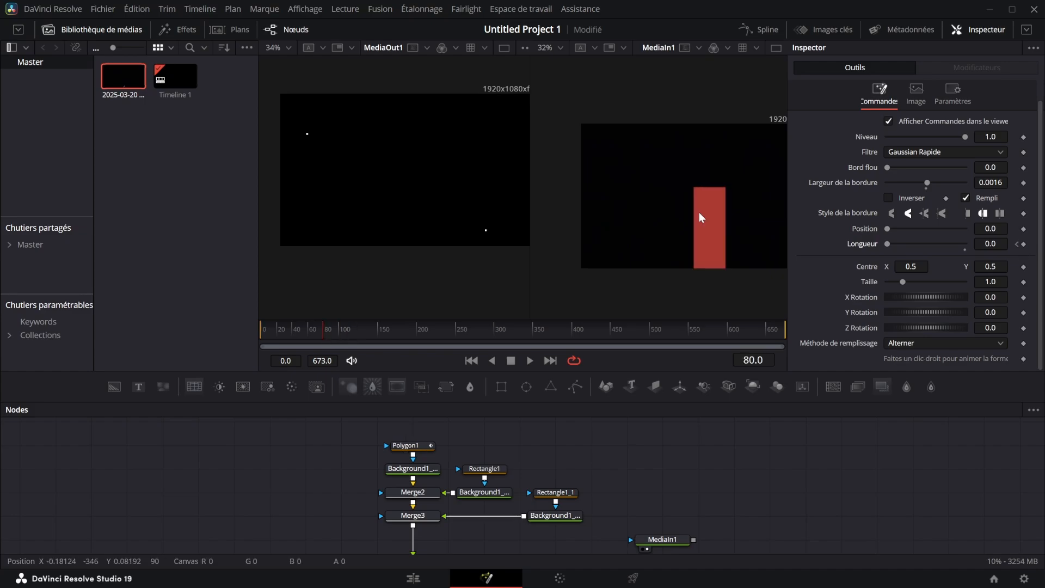
{"action": "left_click_drag", "start_coordinate": [888, 244], "coordinate": [965, 244]}
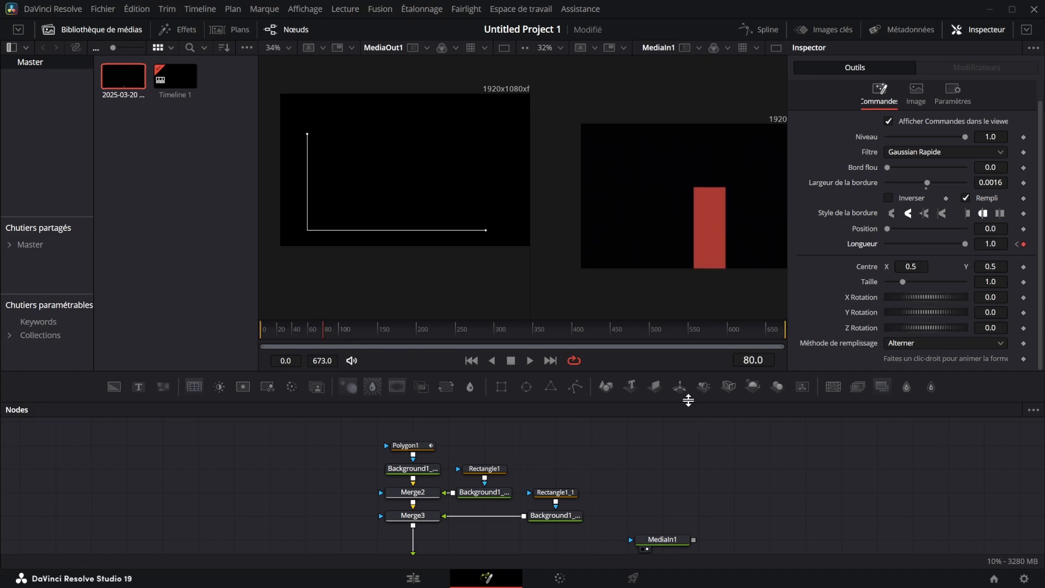
- Animate Rectangle1's level from 0.0 at frame 0 to 1.0 at about frame 18
{"action": "left_click", "coordinate": [485, 469]}
{"action": "left_click_drag", "start_coordinate": [282, 337], "coordinate": [261, 337]}
{"action": "left_click", "coordinate": [678, 480]}
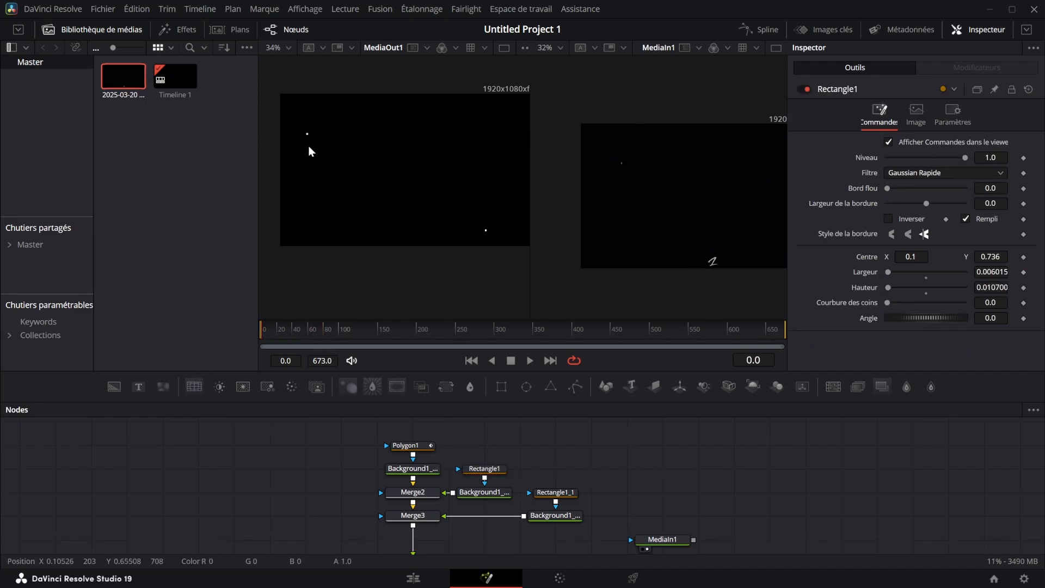
{"action": "scroll", "coordinate": [309, 146], "scroll_direction": "up", "scroll_amount": 4}
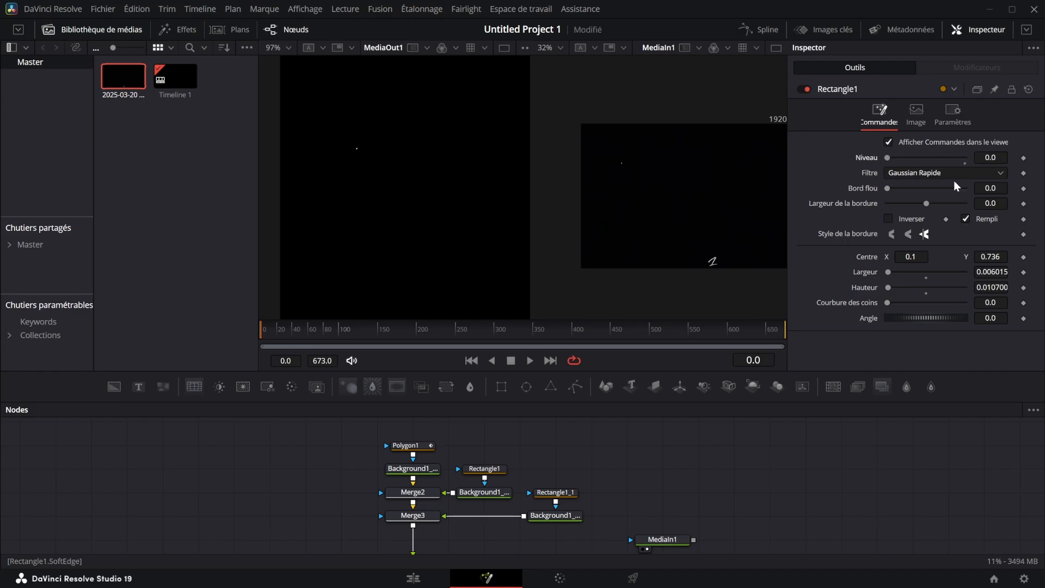
{"action": "left_click", "coordinate": [1024, 158]}
{"action": "left_click", "coordinate": [278, 335]}
{"action": "left_click_drag", "start_coordinate": [278, 334], "coordinate": [237, 346]}
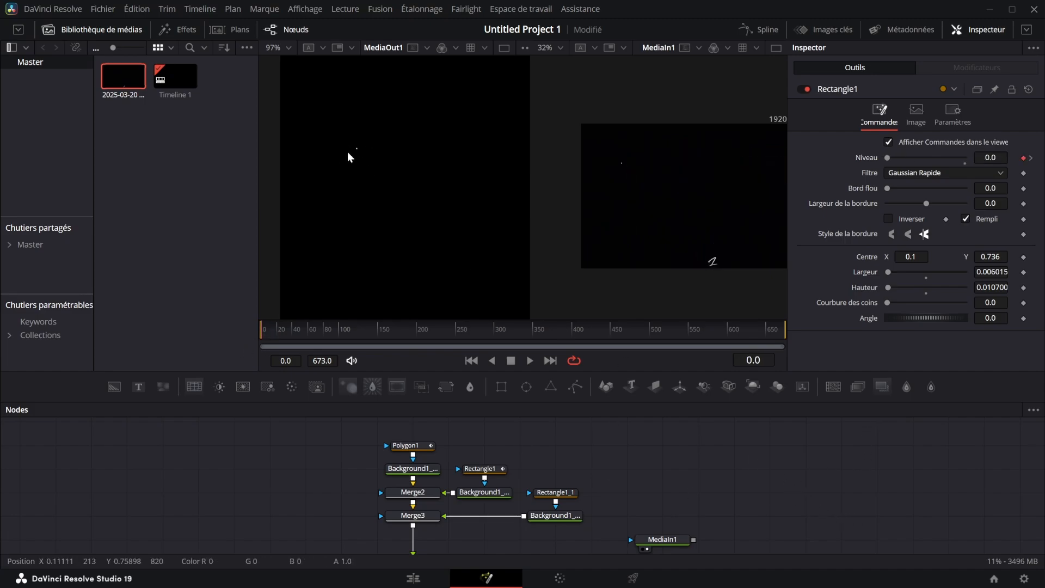
- Switch the polygon's line ends to the flat cap style and scrub from frame 0 to 80 to review the axes drawing on
{"action": "left_click", "coordinate": [427, 450]}
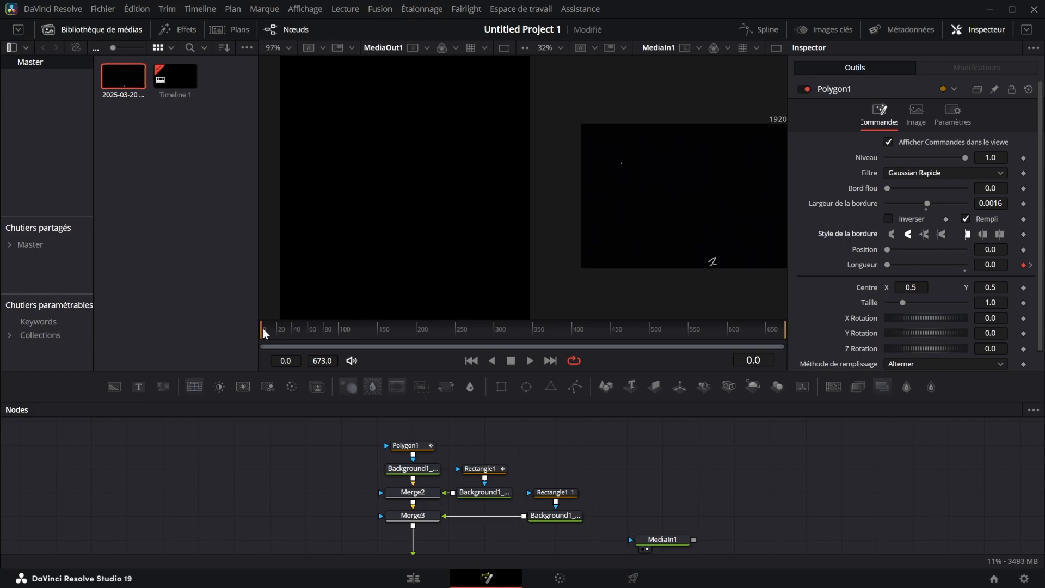
{"action": "left_click_drag", "start_coordinate": [263, 328], "coordinate": [286, 325]}
{"action": "left_click_drag", "start_coordinate": [423, 237], "coordinate": [336, 162]}
{"action": "scroll", "coordinate": [400, 219], "scroll_direction": "down", "scroll_amount": 3}
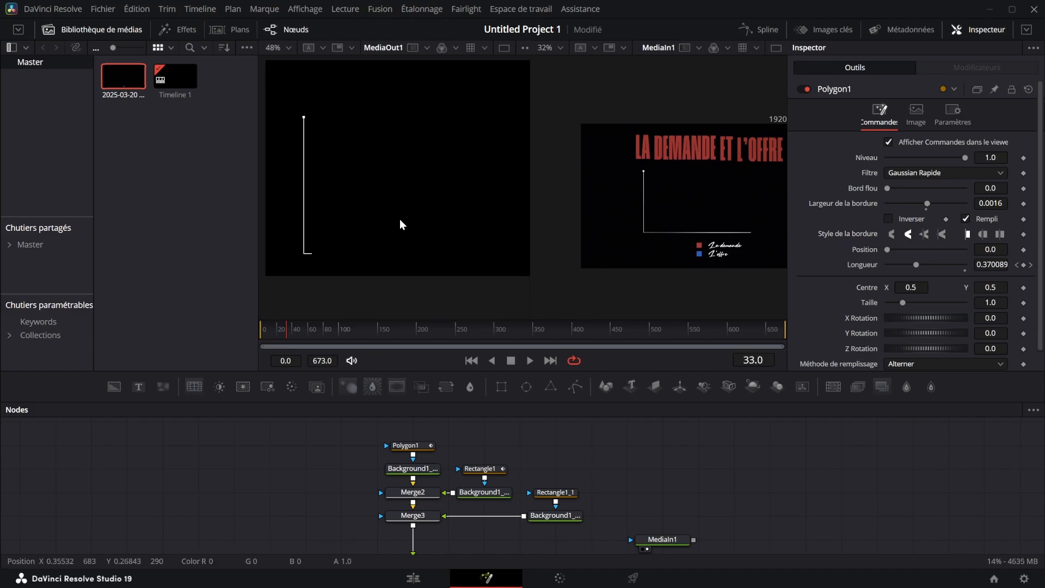
{"action": "left_click_drag", "start_coordinate": [305, 331], "coordinate": [324, 331]}
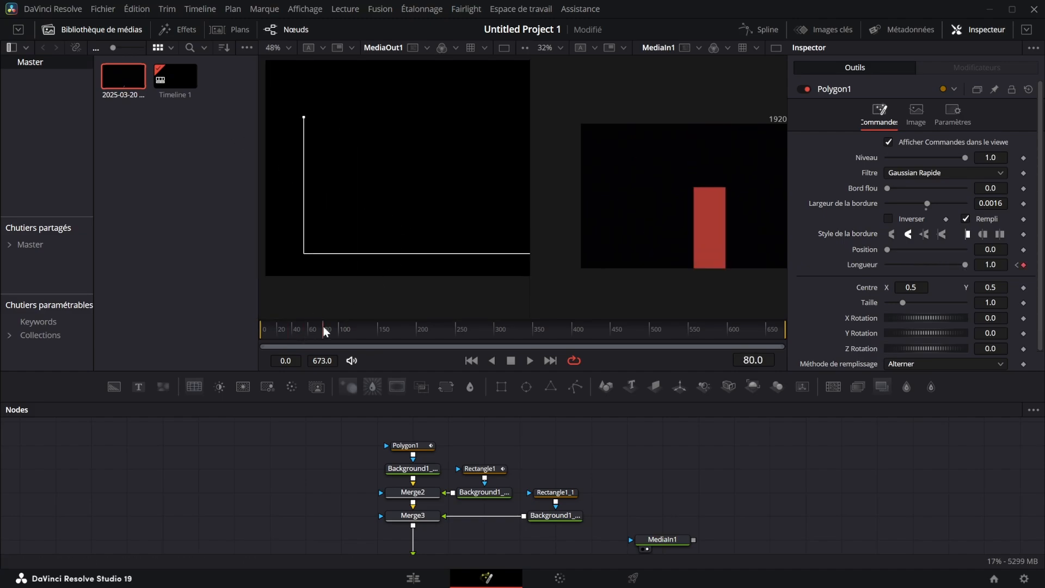
- Animate Rectangle1_1's level from 0.0 at frame 64 to 1.0 at frame 81 and scrub through the marker's appearance
{"action": "left_click", "coordinate": [406, 446]}
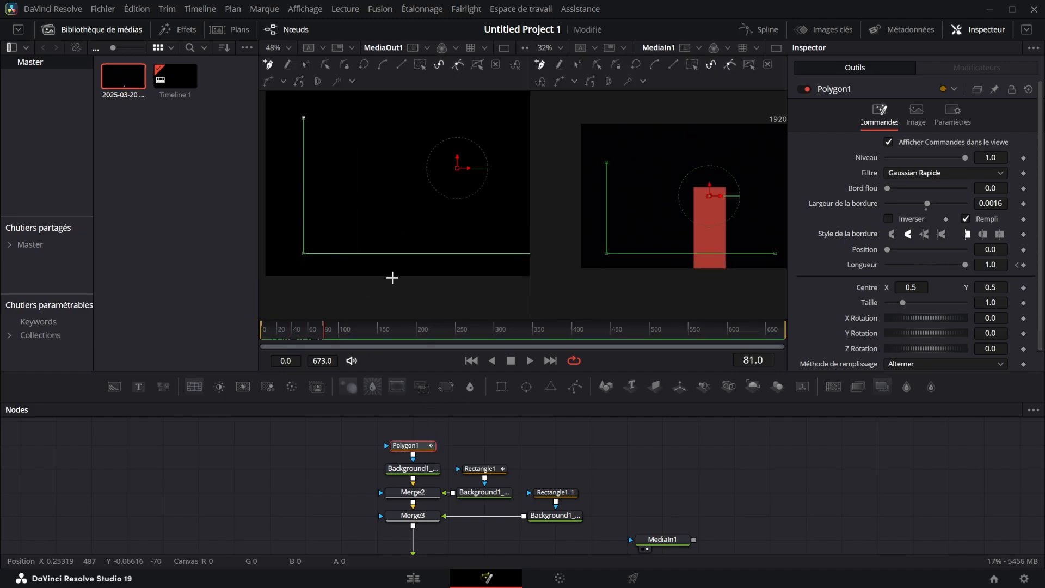
{"action": "left_click_drag", "start_coordinate": [321, 331], "coordinate": [311, 333]}
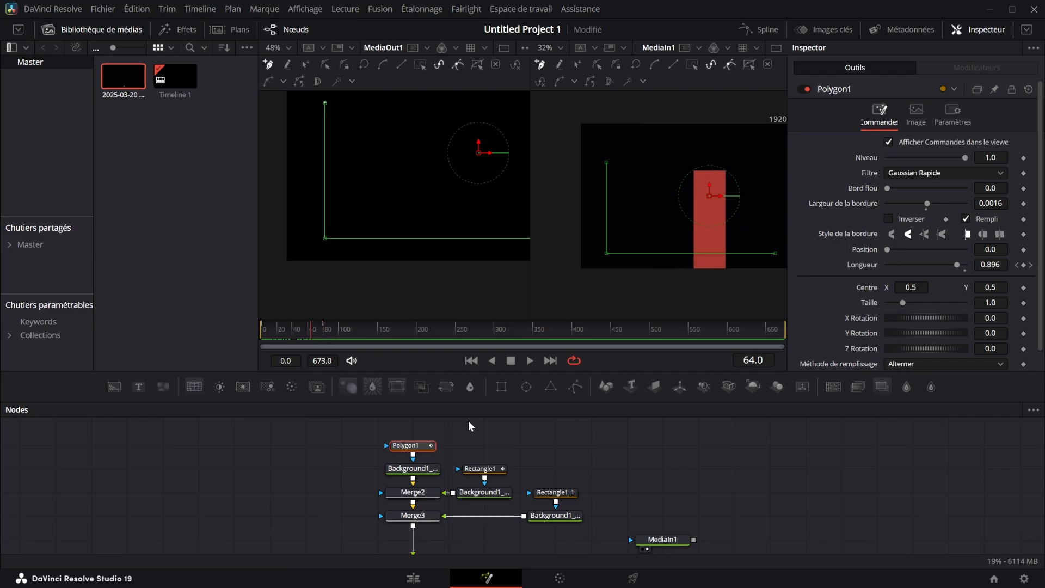
{"action": "left_click", "coordinate": [553, 492]}
{"action": "left_click", "coordinate": [324, 332]}
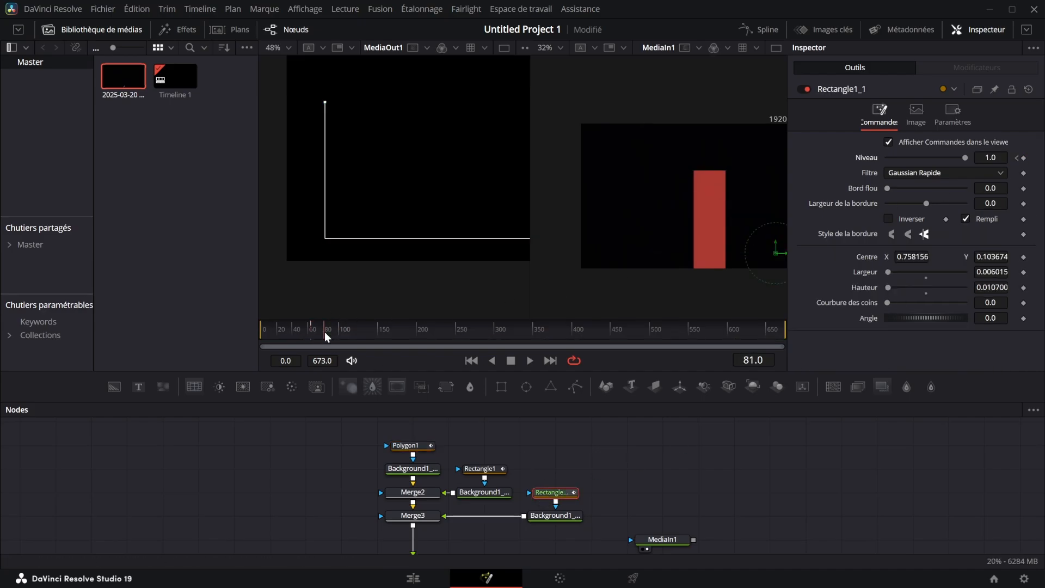
{"action": "left_click", "coordinate": [1017, 158]}
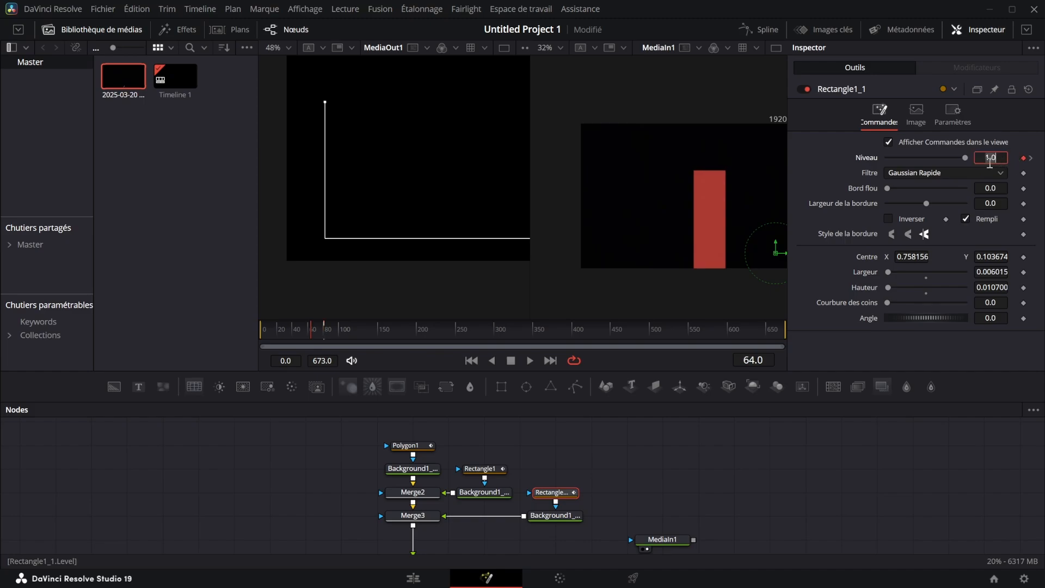
{"action": "left_click_drag", "start_coordinate": [879, 175], "coordinate": [872, 177]}
{"action": "left_click_drag", "start_coordinate": [449, 244], "coordinate": [368, 233]}
{"action": "left_click", "coordinate": [367, 234]}
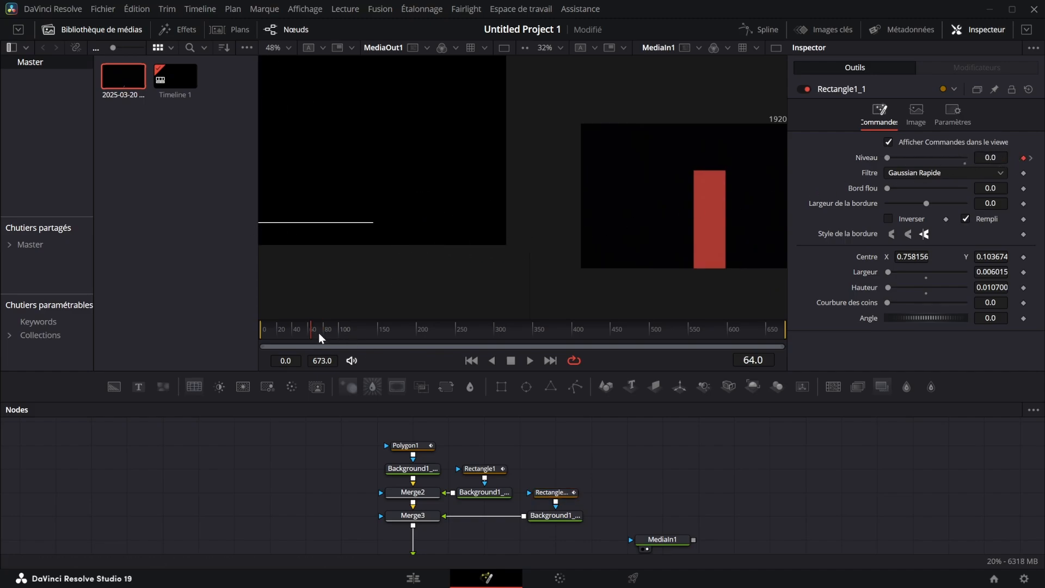
{"action": "left_click", "coordinate": [317, 331]}
{"action": "mouse_move", "coordinate": [317, 331]}
{"action": "left_mouse_down"}
{"action": "mouse_move", "coordinate": [307, 329]}
{"action": "mouse_move", "coordinate": [325, 329]}
{"action": "mouse_move", "coordinate": [247, 338]}
{"action": "mouse_move", "coordinate": [313, 339]}
{"action": "left_mouse_up"}
{"action": "scroll", "coordinate": [388, 250], "scroll_direction": "down", "scroll_amount": 2}
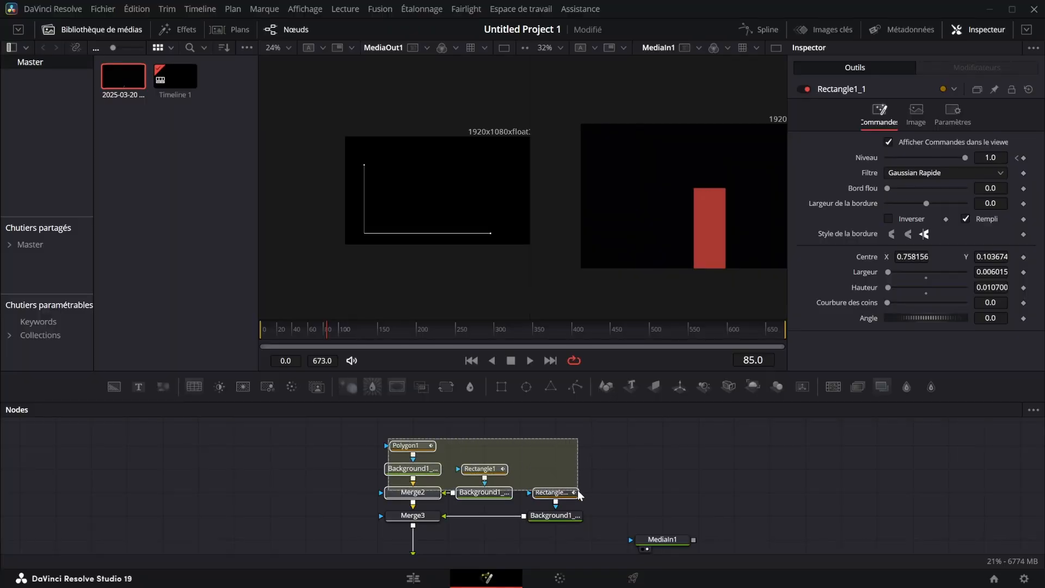
- Select the polygon and both rectangle masks, and show their length and level curves fitted in the Spline editor
{"action": "left_click_drag", "start_coordinate": [578, 494], "coordinate": [579, 492]}
{"action": "left_click", "coordinate": [492, 473], "text": "ctrl"}
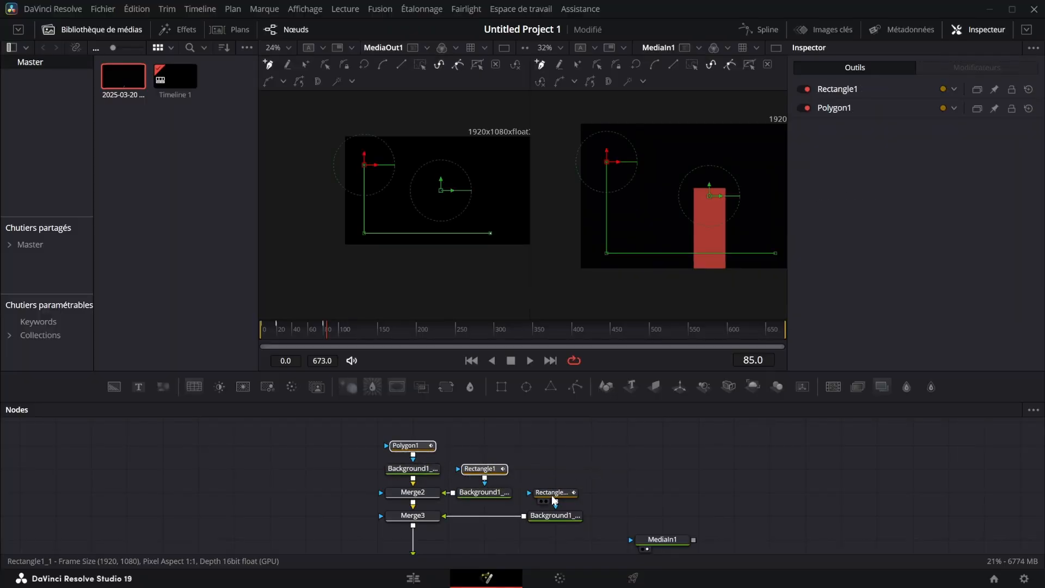
{"action": "left_click", "coordinate": [551, 493], "text": "ctrl"}
{"action": "left_click", "coordinate": [759, 36]}
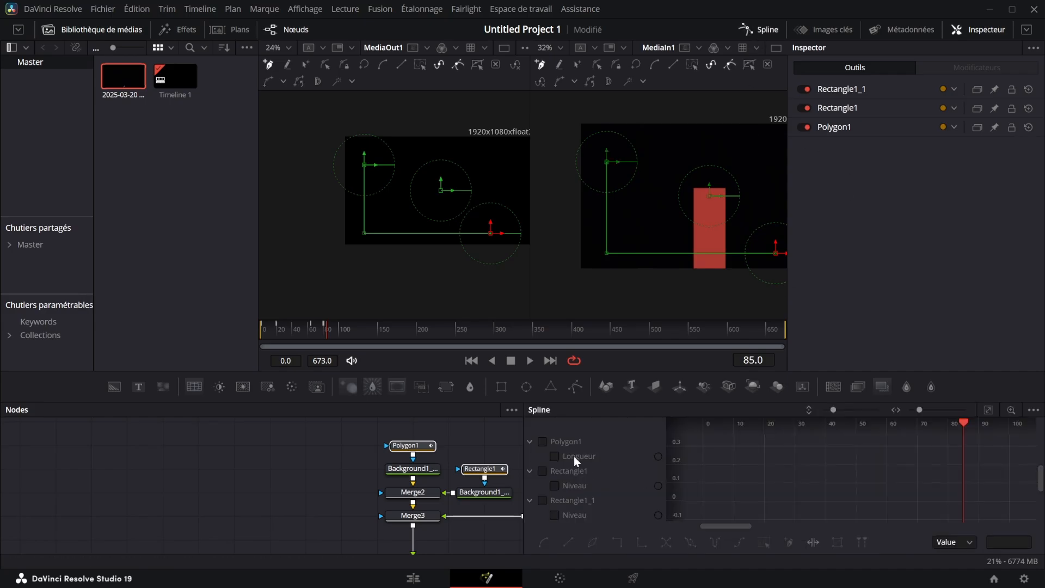
{"action": "left_click", "coordinate": [555, 458]}
{"action": "left_click", "coordinate": [985, 411]}
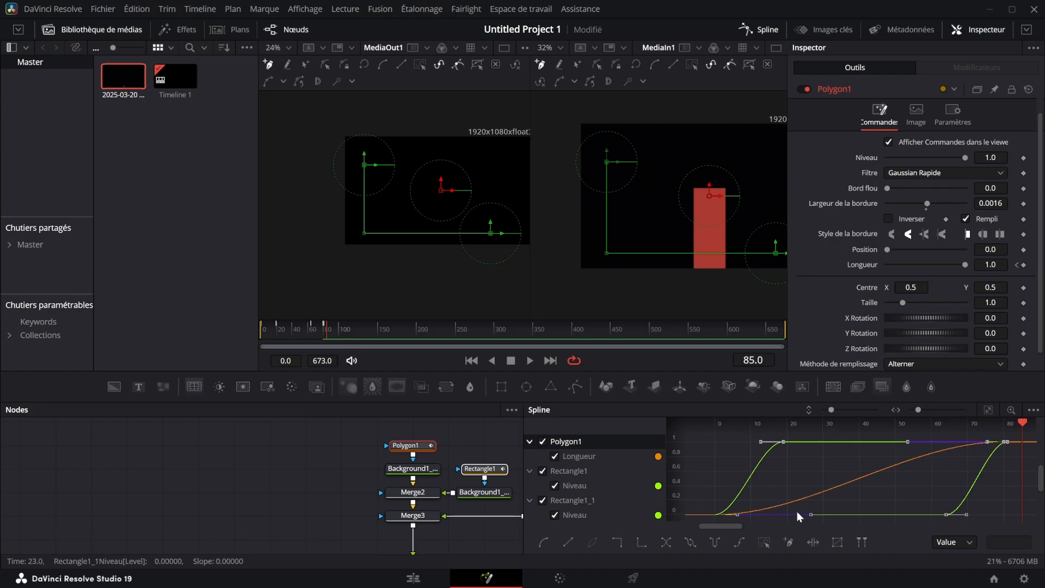
- Set the keyframes' Ease In to 72.8 and Ease Out to 66.9, and play the animation from frame 0
{"action": "key", "text": "t"}
{"action": "left_click_drag", "start_coordinate": [907, 426], "coordinate": [1040, 427]}
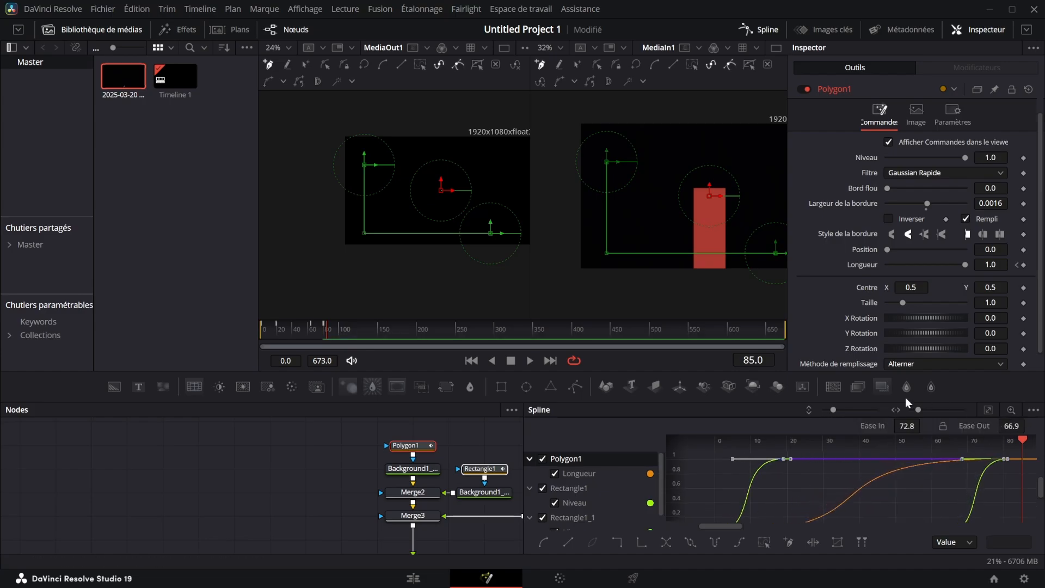
{"action": "left_click_drag", "start_coordinate": [329, 332], "coordinate": [264, 332]}
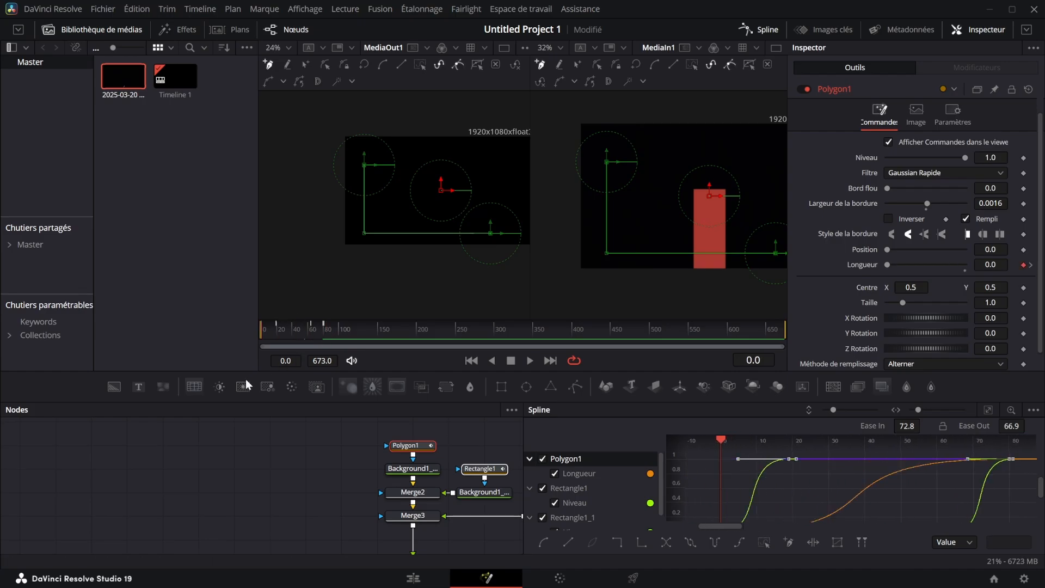
{"action": "left_click", "coordinate": [290, 456]}
{"action": "key", "text": "space"}
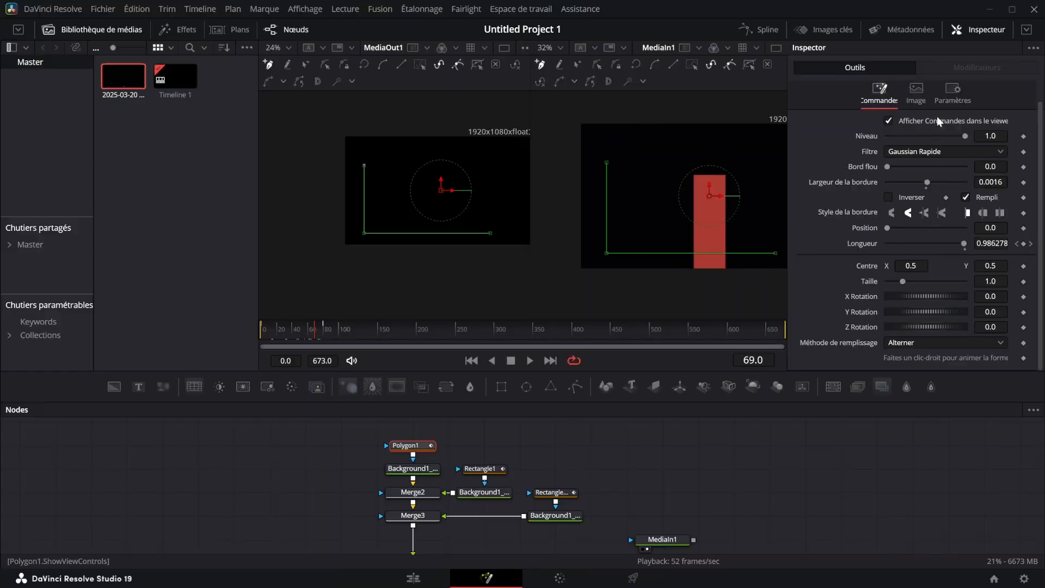
- Enable motion blur with quality 2 on the polygon and Rectangle1_1
{"action": "left_click", "coordinate": [953, 92]}
{"action": "left_click", "coordinate": [888, 134]}
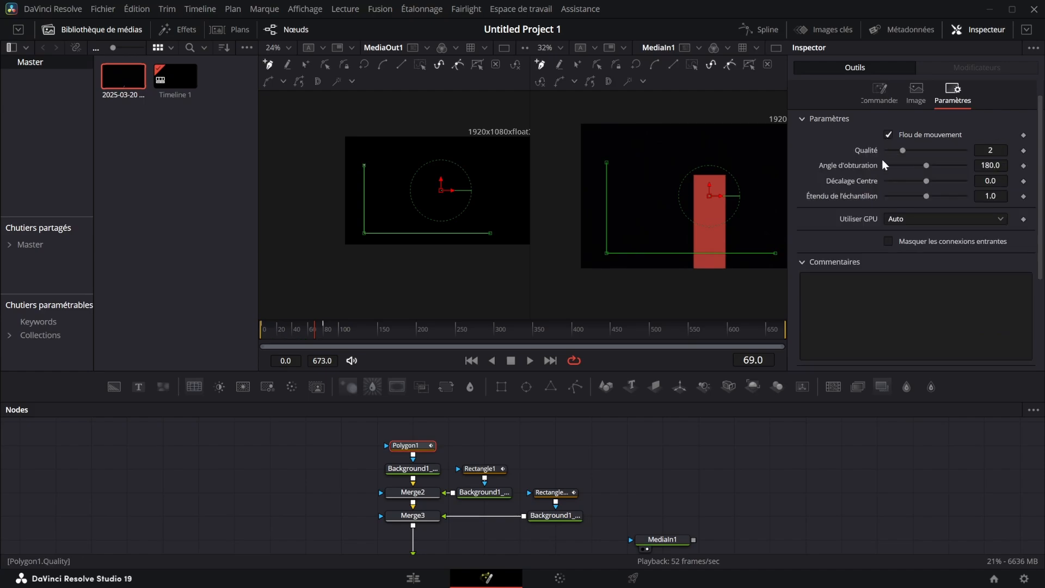
{"action": "left_click", "coordinate": [552, 492]}
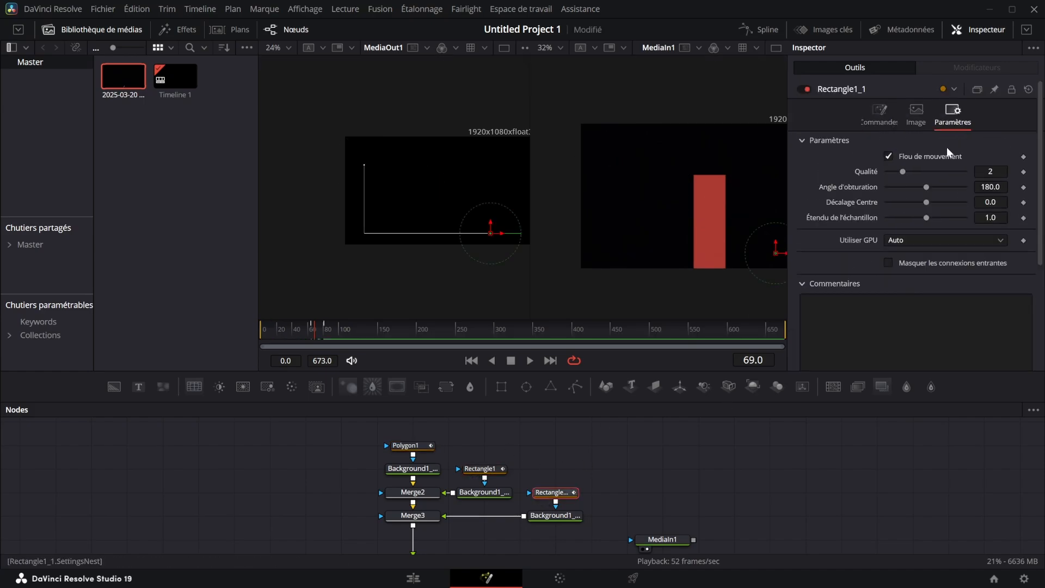
{"action": "left_click", "coordinate": [675, 479]}
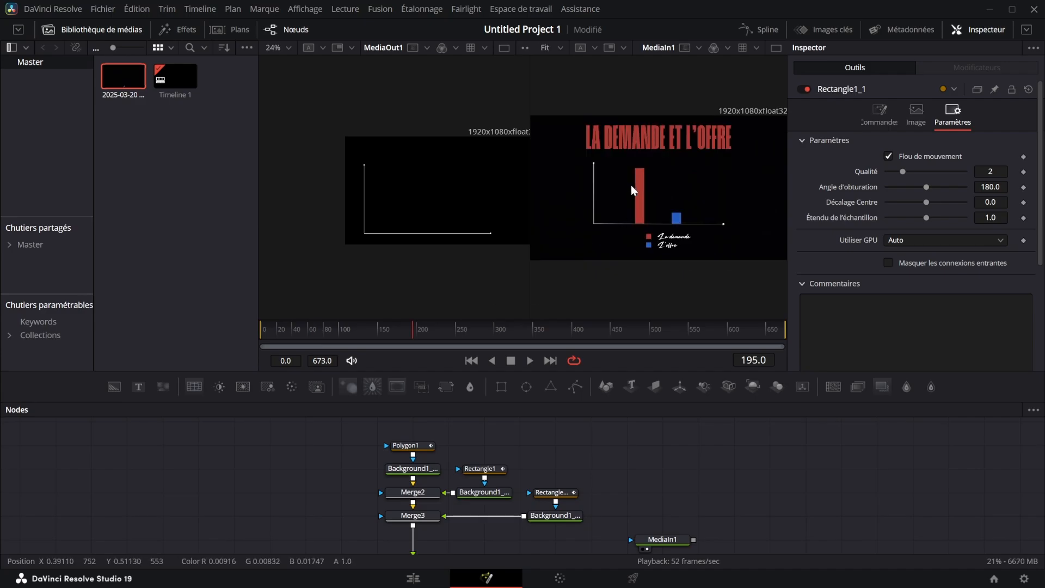
- Move MediaIn1 and MediaOut1 farther along the node graph and paste a copy of the black background in the freed space
{"action": "scroll", "coordinate": [691, 457], "scroll_direction": "down", "scroll_amount": 3}
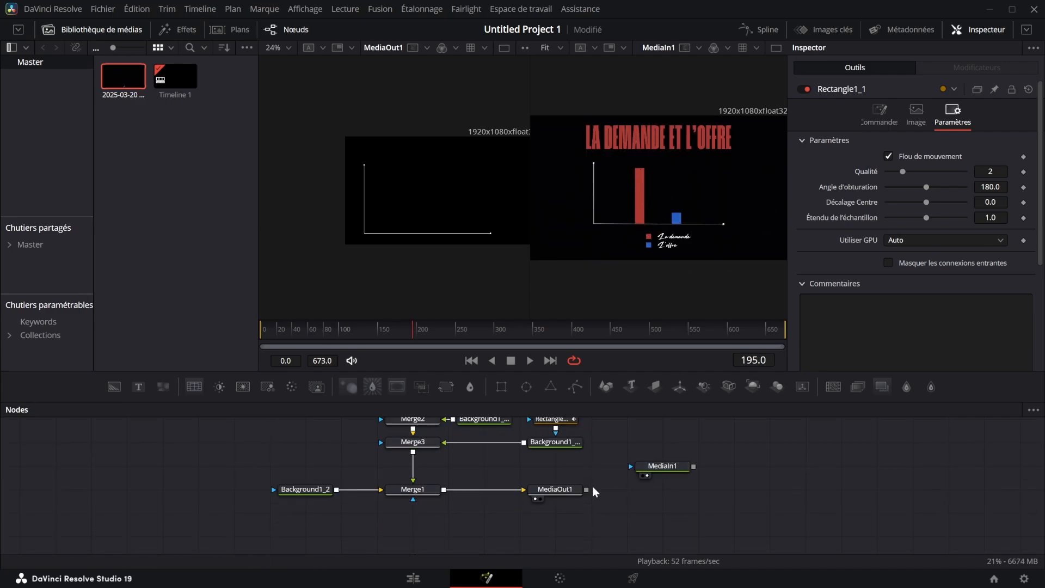
{"action": "left_click_drag", "start_coordinate": [663, 466], "coordinate": [842, 466]}
{"action": "left_click_drag", "start_coordinate": [572, 489], "coordinate": [801, 502]}
{"action": "left_click_drag", "start_coordinate": [842, 466], "coordinate": [949, 466]}
{"action": "left_click", "coordinate": [816, 472]}
{"action": "left_click_drag", "start_coordinate": [764, 492], "coordinate": [835, 493]}
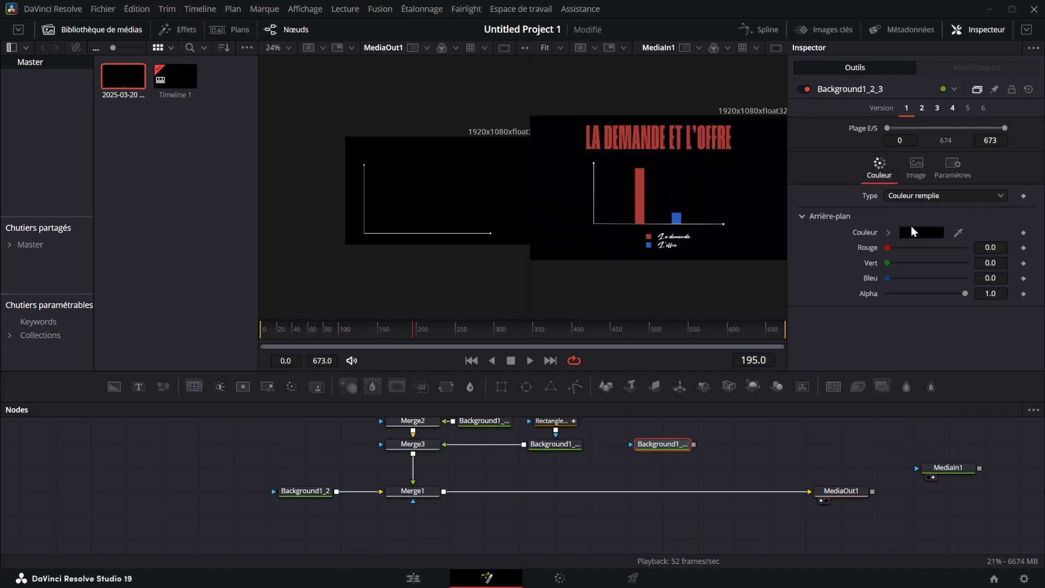
- Colour the new background #ac3a32, sampled from the reference's red bar, and merge it over Merge1's output
{"action": "left_click", "coordinate": [914, 232]}
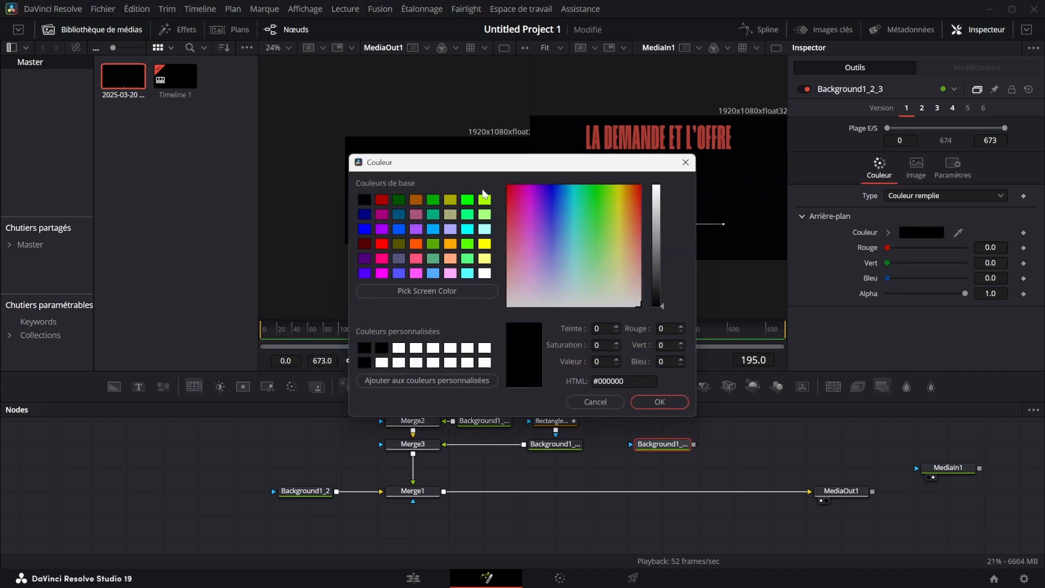
{"action": "left_click_drag", "start_coordinate": [463, 161], "coordinate": [688, 293]}
{"action": "left_click", "coordinate": [653, 421]}
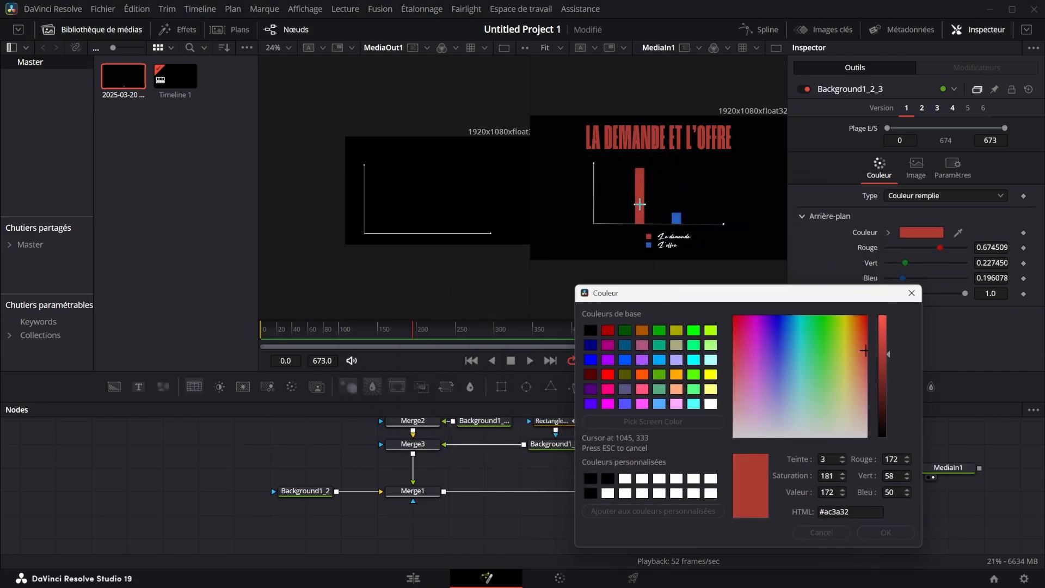
{"action": "left_click", "coordinate": [640, 204]}
{"action": "left_click", "coordinate": [885, 533]}
{"action": "left_click_drag", "start_coordinate": [694, 445], "coordinate": [444, 491]}
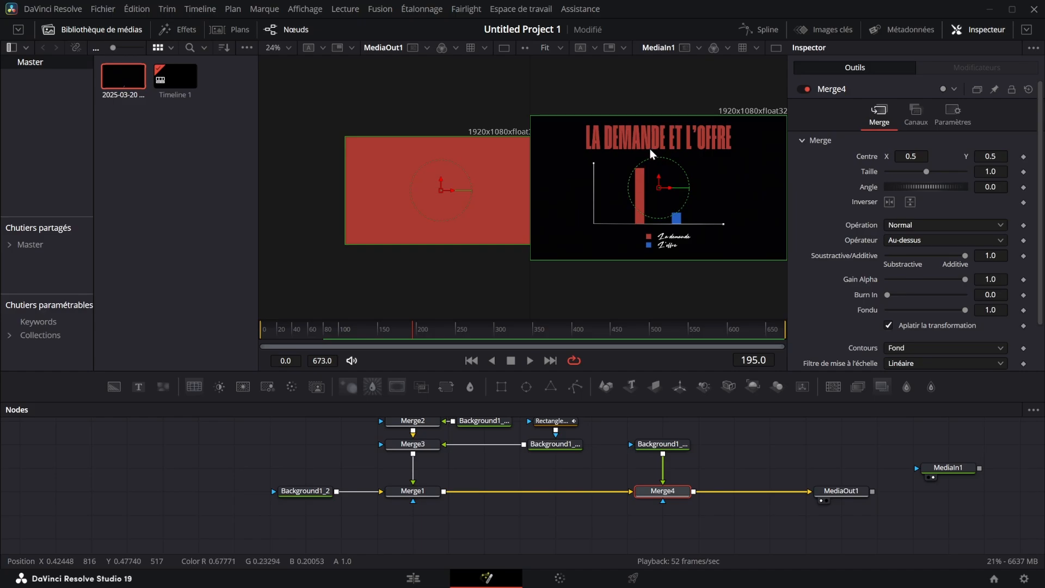
- Mask the red background with a rectangle 0.042297 wide and 0.5 high, centred at X 0.303759, Y 0.355431 on the horizontal axis
{"action": "scroll", "coordinate": [752, 478], "scroll_direction": "up", "scroll_amount": 2}
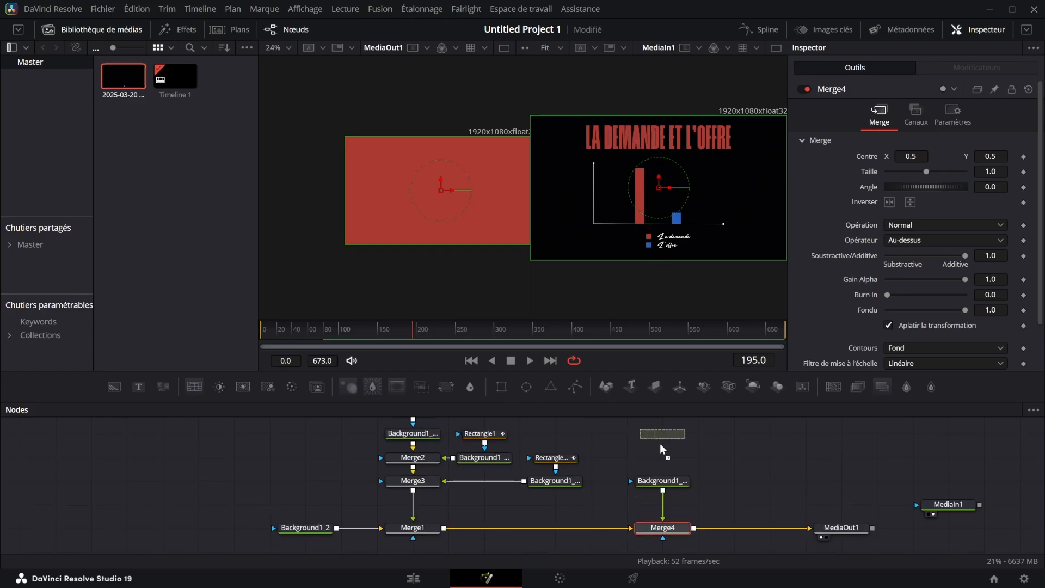
{"action": "left_click_drag", "start_coordinate": [661, 444], "coordinate": [670, 481]}
{"action": "left_click_drag", "start_coordinate": [489, 195], "coordinate": [384, 202]}
{"action": "scroll", "coordinate": [443, 192], "scroll_direction": "up", "scroll_amount": 2}
{"action": "scroll", "coordinate": [390, 208], "scroll_direction": "up", "scroll_amount": 3}
{"action": "scroll", "coordinate": [696, 231], "scroll_direction": "up", "scroll_amount": 2}
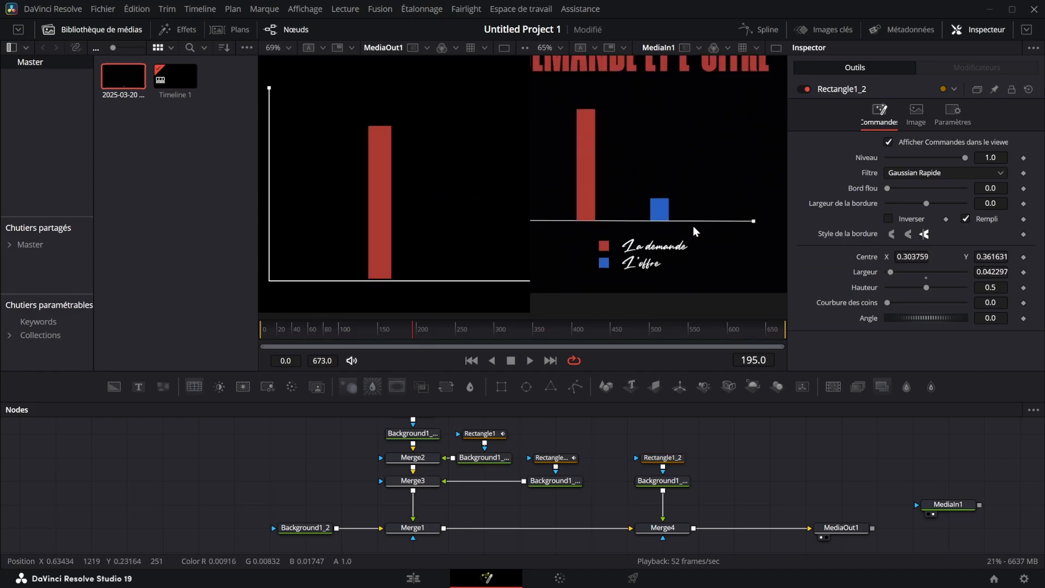
{"action": "scroll", "coordinate": [696, 232], "scroll_direction": "up", "scroll_amount": 2}
{"action": "scroll", "coordinate": [385, 273], "scroll_direction": "up", "scroll_amount": 3}
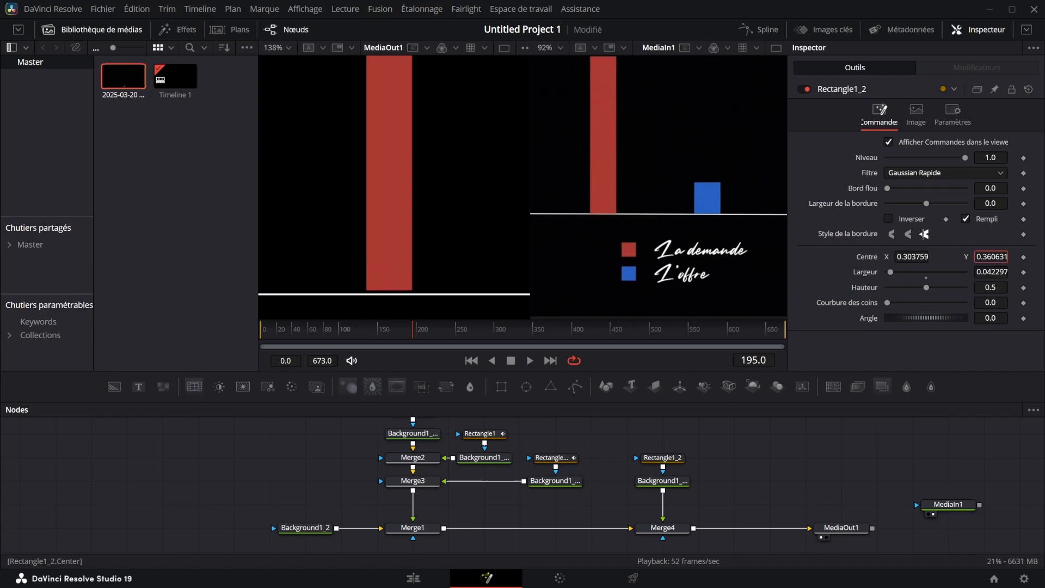
{"action": "scroll", "coordinate": [432, 243], "scroll_direction": "down", "scroll_amount": 3}
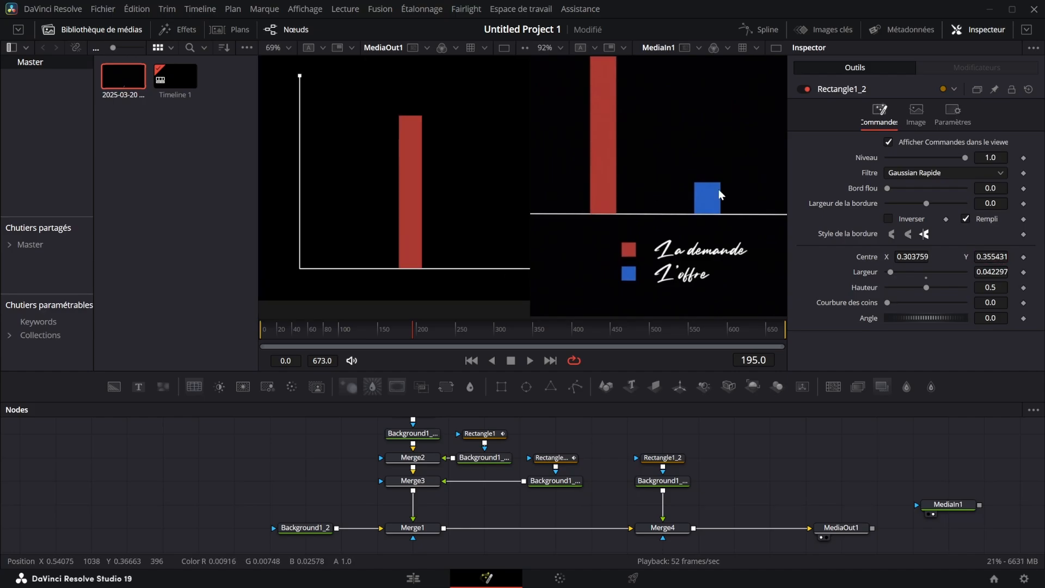
- Duplicate the red background with its rectangle mask and merge the copy after Merge4
{"action": "left_click_drag", "start_coordinate": [726, 500], "coordinate": [666, 457]}
{"action": "key", "text": "ctrl+c"}
{"action": "key", "text": "ctrl+v"}
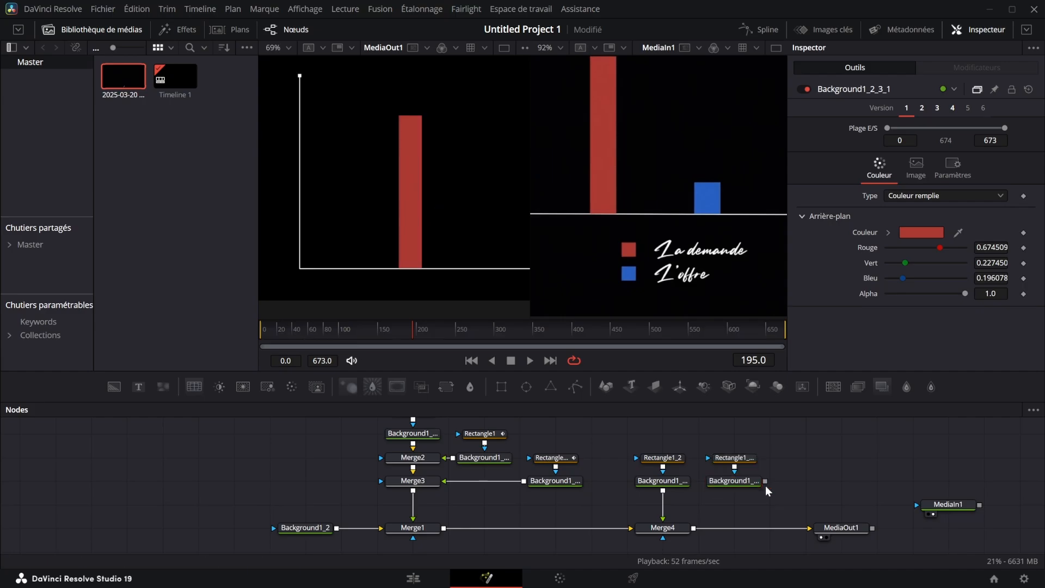
{"action": "left_click_drag", "start_coordinate": [734, 490], "coordinate": [670, 527]}
- Recolour the duplicated background #2760c3, sampled from the reference's blue bar
{"action": "left_click", "coordinate": [743, 480]}
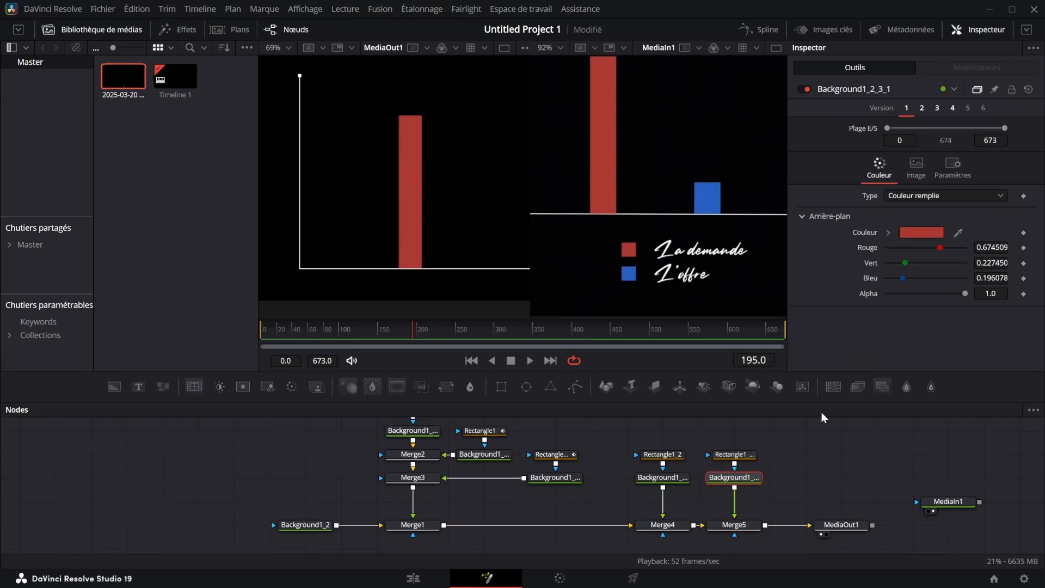
{"action": "left_click", "coordinate": [941, 233]}
{"action": "left_click", "coordinate": [572, 483]}
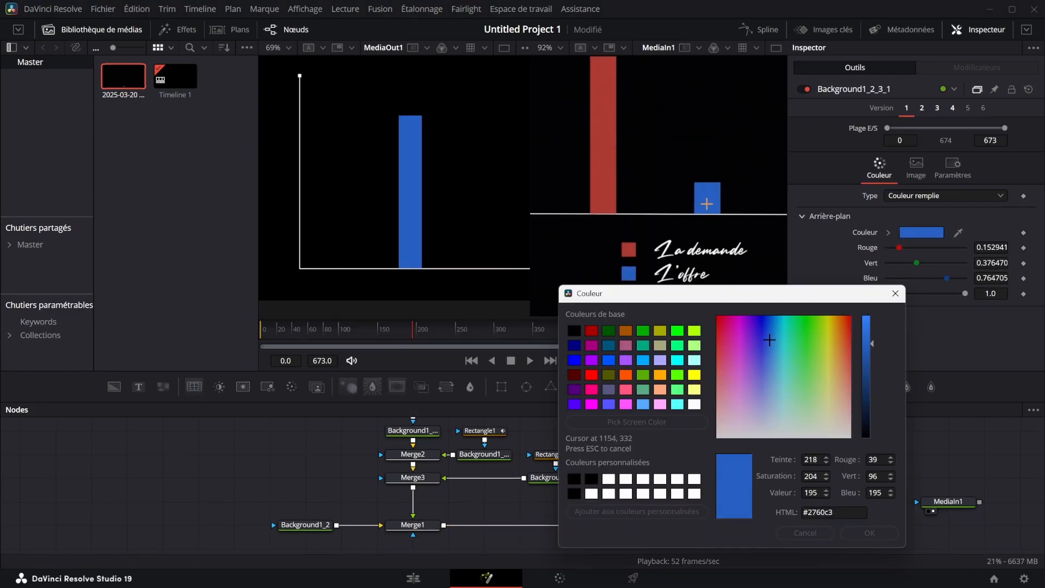
{"action": "key", "text": "Return"}
- Reshape the blue bar's rectangle mask to height 0.101, centred at X 0.523684, Y 0.157631, so it stands on the horizontal axis
{"action": "left_click", "coordinate": [735, 460]}
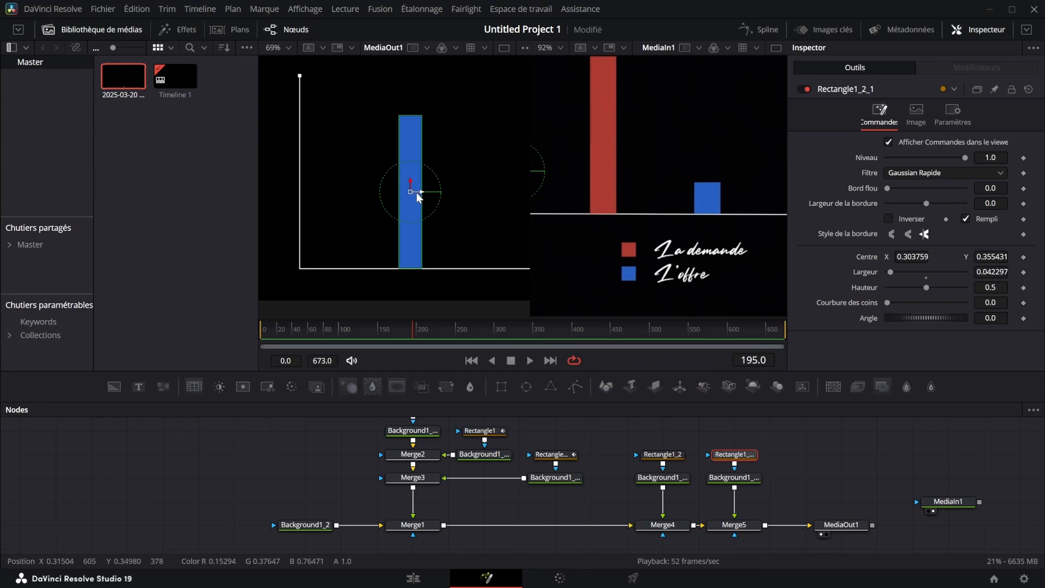
{"action": "mouse_move", "coordinate": [416, 192]}
{"action": "left_mouse_down"}
{"action": "mouse_move", "coordinate": [355, 201]}
{"action": "mouse_move", "coordinate": [341, 182]}
{"action": "mouse_move", "coordinate": [404, 183]}
{"action": "left_mouse_up"}
{"action": "left_click_drag", "start_coordinate": [1002, 288], "coordinate": [922, 288]}
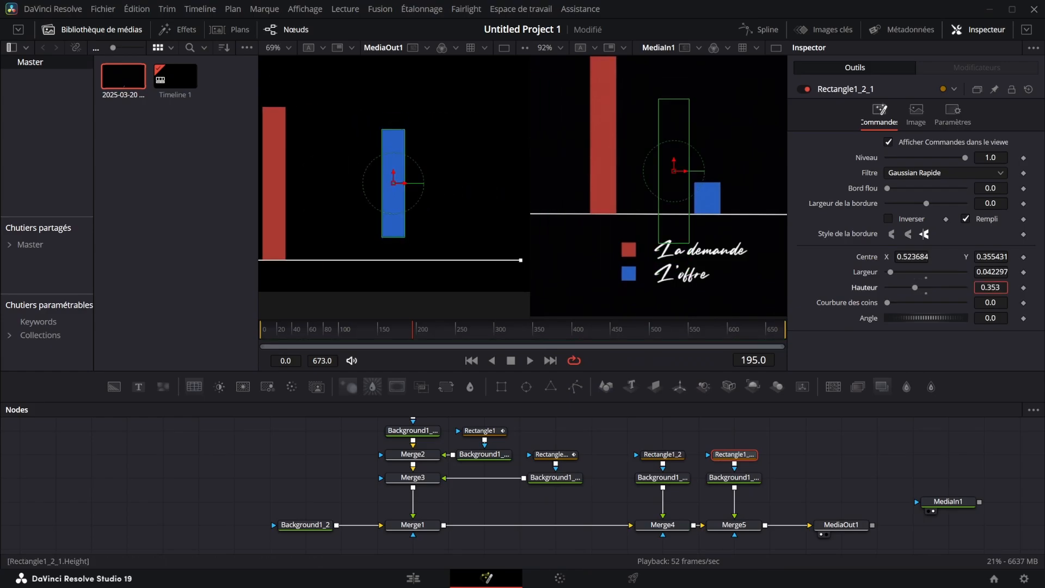
{"action": "mouse_move", "coordinate": [992, 257]}
{"action": "left_mouse_down"}
{"action": "mouse_move", "coordinate": [959, 257]}
{"action": "mouse_move", "coordinate": [986, 257]}
{"action": "left_mouse_up"}
{"action": "scroll", "coordinate": [408, 239], "scroll_direction": "up", "scroll_amount": 3}
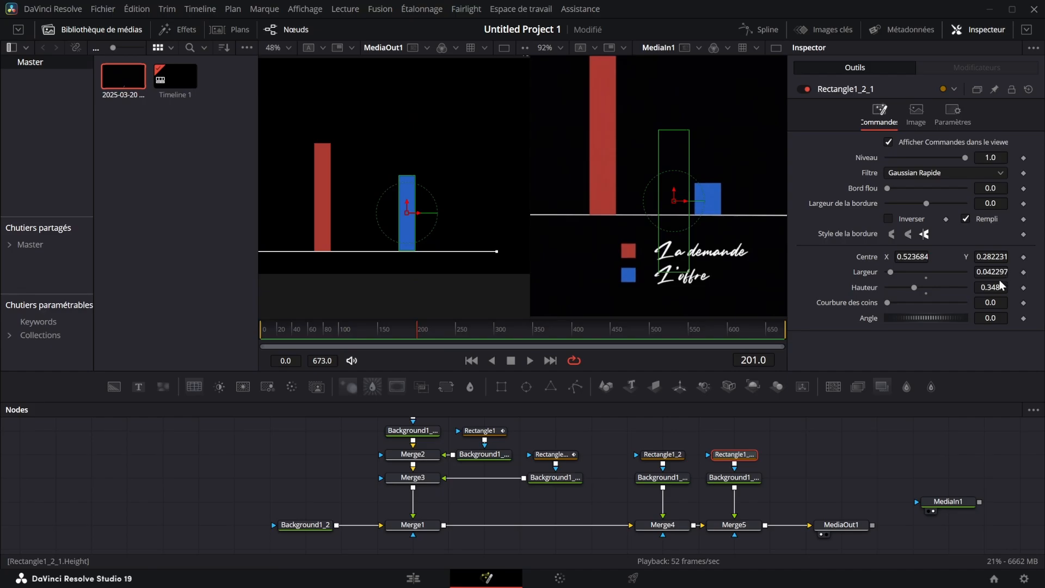
{"action": "left_click_drag", "start_coordinate": [1001, 289], "coordinate": [908, 289]}
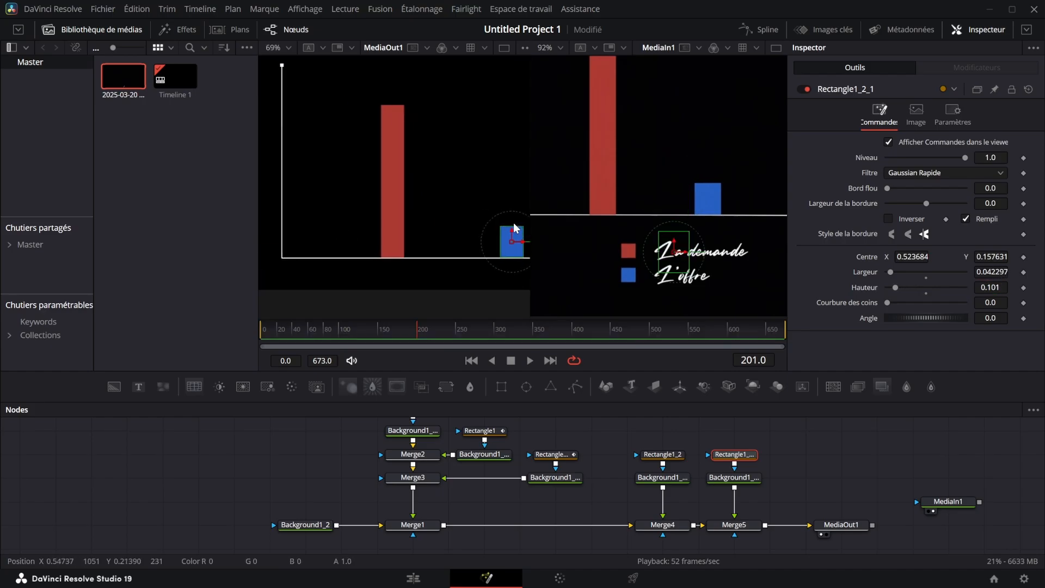
{"action": "left_click_drag", "start_coordinate": [514, 226], "coordinate": [494, 227]}
{"action": "scroll", "coordinate": [387, 218], "scroll_direction": "down", "scroll_amount": 1}
{"action": "left_click_drag", "start_coordinate": [387, 219], "coordinate": [362, 220]}
{"action": "scroll", "coordinate": [632, 198], "scroll_direction": "down", "scroll_amount": 1}
{"action": "scroll", "coordinate": [634, 198], "scroll_direction": "down", "scroll_amount": 1}
{"action": "scroll", "coordinate": [634, 198], "scroll_direction": "up", "scroll_amount": 1}
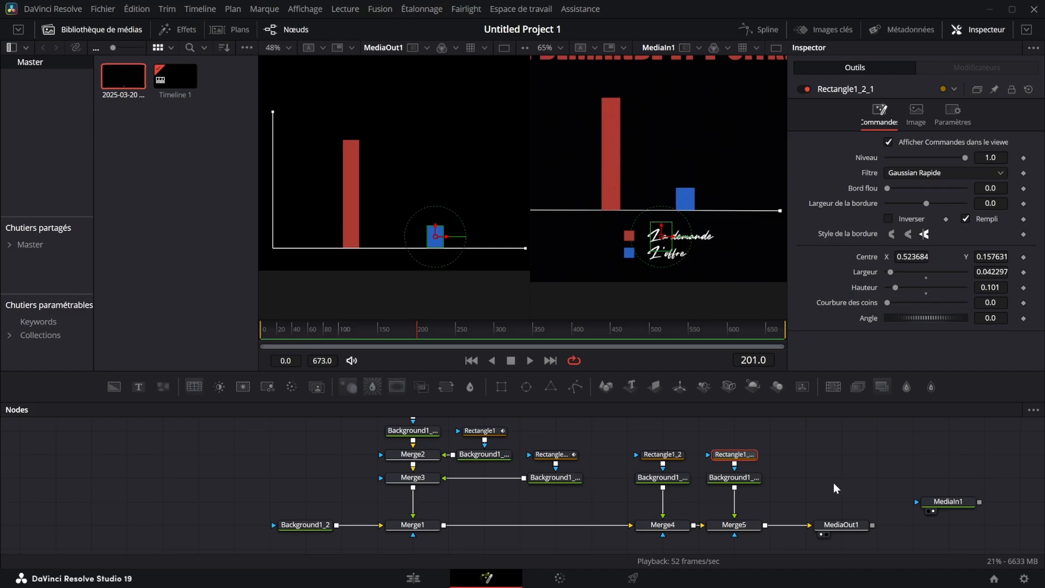
- Mask Merge4 with a new rectangle 1.072779 high, placed just below the horizontal axis at X 0.405851 and Y about -0.4357
{"action": "left_click_drag", "start_coordinate": [834, 482], "coordinate": [736, 478]}
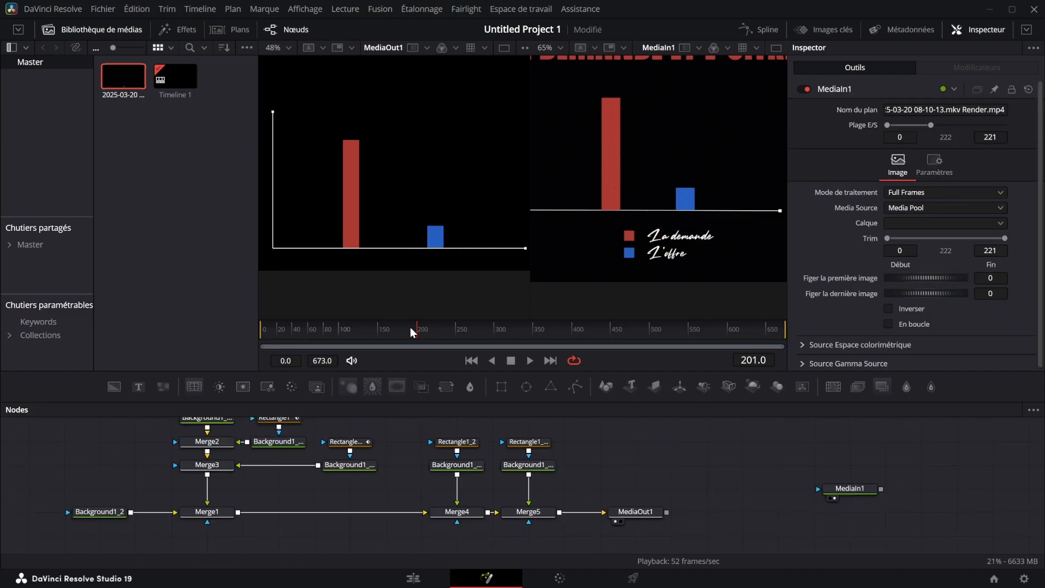
{"action": "left_click_drag", "start_coordinate": [410, 328], "coordinate": [300, 329]}
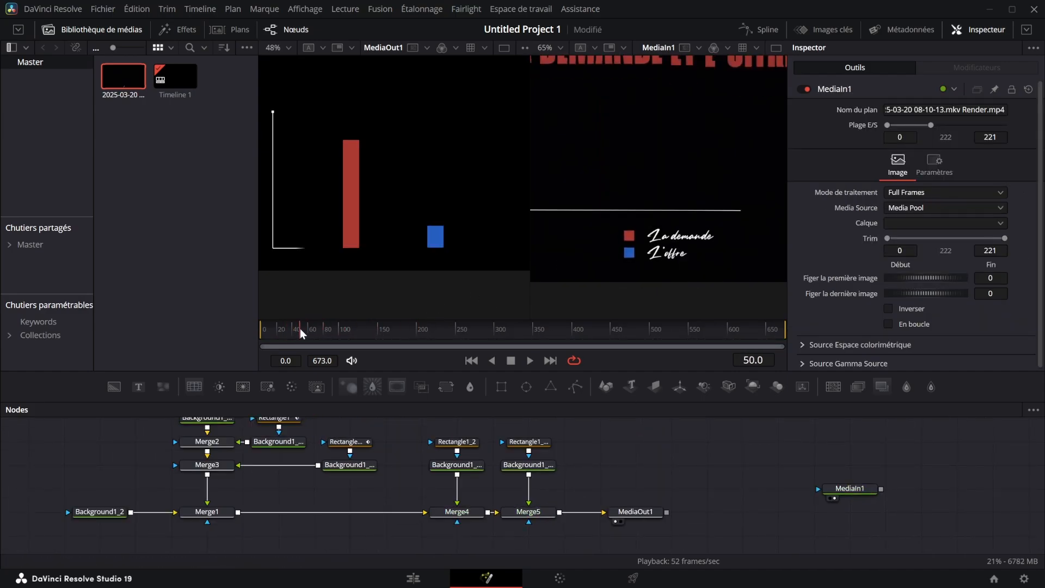
{"action": "left_click_drag", "start_coordinate": [615, 454], "coordinate": [663, 445]}
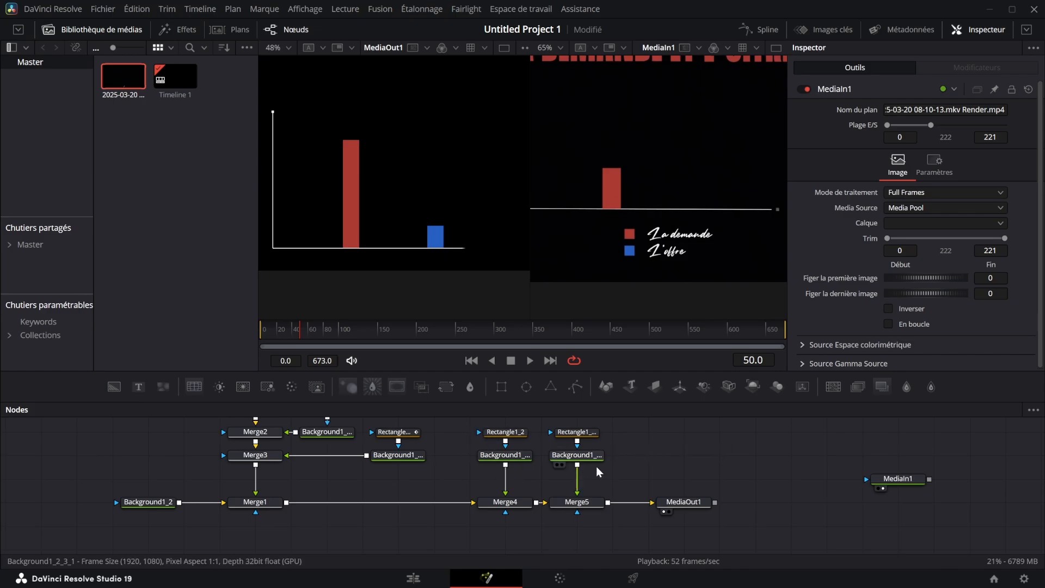
{"action": "left_click_drag", "start_coordinate": [505, 386], "coordinate": [506, 512]}
{"action": "left_click_drag", "start_coordinate": [448, 162], "coordinate": [401, 148]}
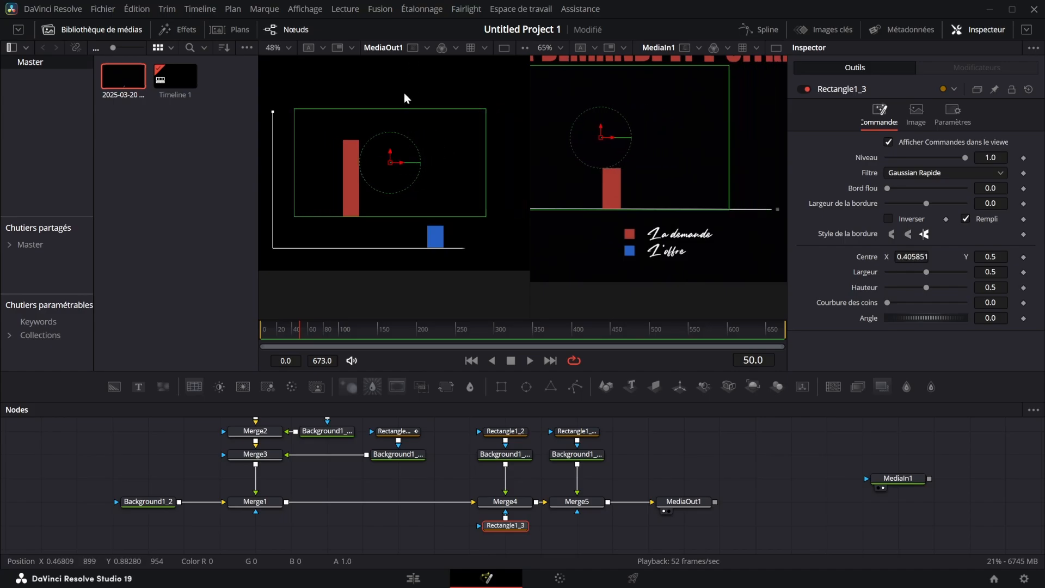
{"action": "left_click_drag", "start_coordinate": [390, 109], "coordinate": [390, 47]}
{"action": "left_click_drag", "start_coordinate": [390, 152], "coordinate": [382, 343]}
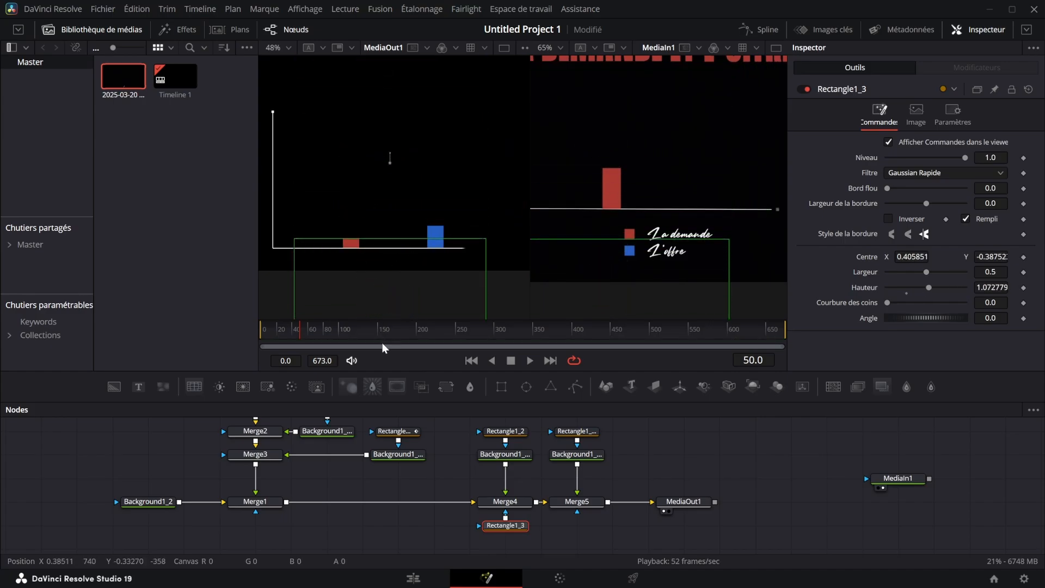
{"action": "left_click_drag", "start_coordinate": [369, 235], "coordinate": [404, 185]}
{"action": "scroll", "coordinate": [390, 218], "scroll_direction": "up", "scroll_amount": 2}
{"action": "scroll", "coordinate": [384, 244], "scroll_direction": "down", "scroll_amount": 2}
- Keyframe the Merge4 mask's centre at frame 79 and raise its Y to 0.097272 at frame 120 to reveal the red bar
{"action": "left_click", "coordinate": [336, 331]}
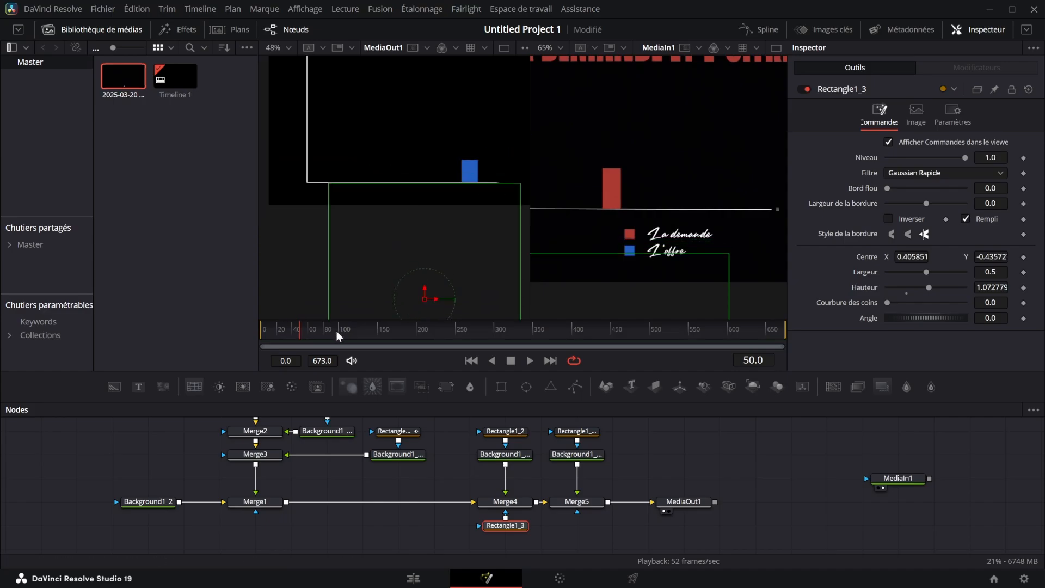
{"action": "scroll", "coordinate": [411, 218], "scroll_direction": "up", "scroll_amount": 2}
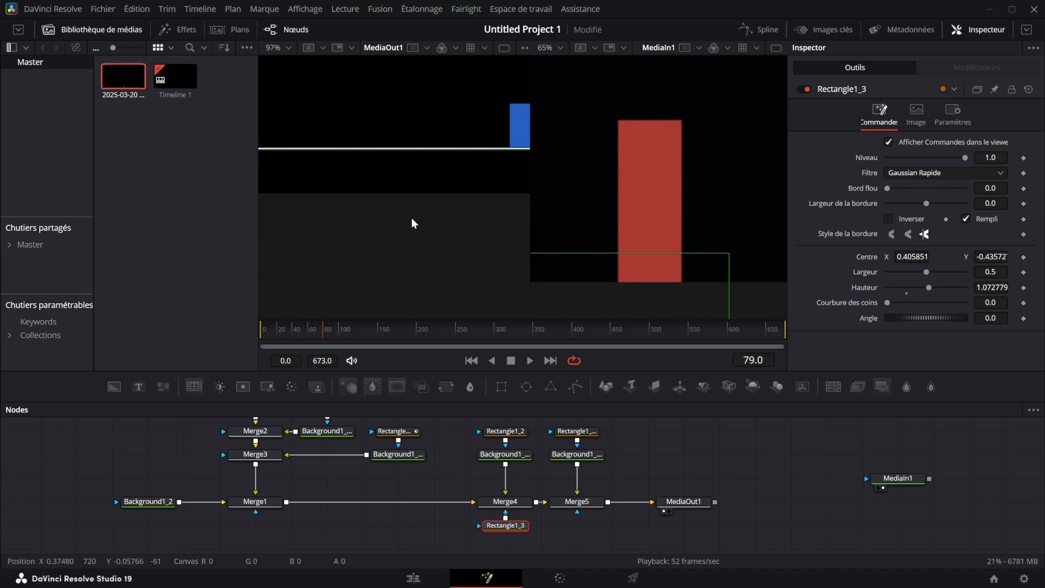
{"action": "left_click_drag", "start_coordinate": [382, 160], "coordinate": [372, 195]}
{"action": "left_click", "coordinate": [1024, 257]}
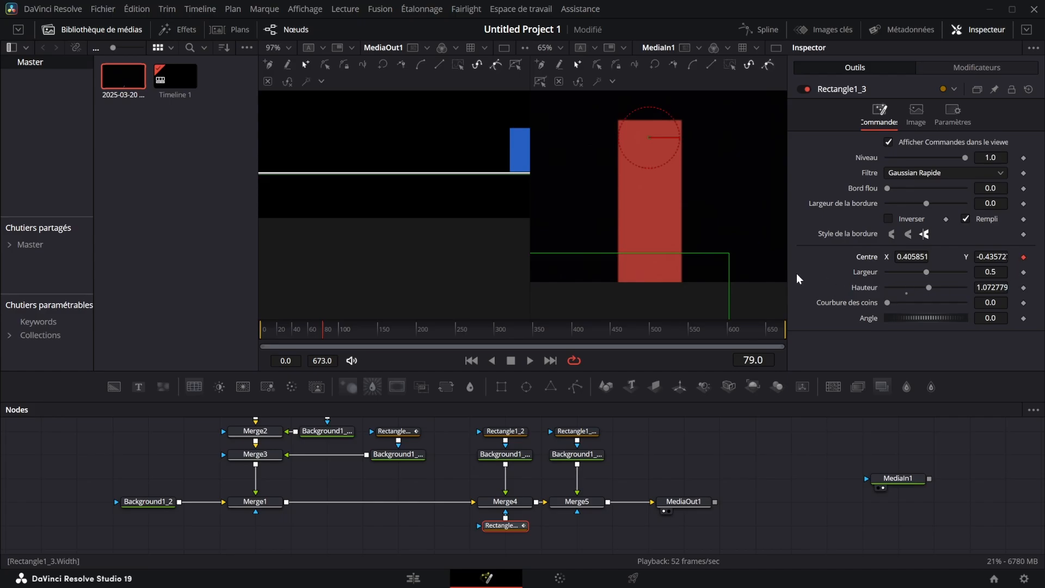
{"action": "left_click", "coordinate": [354, 329]}
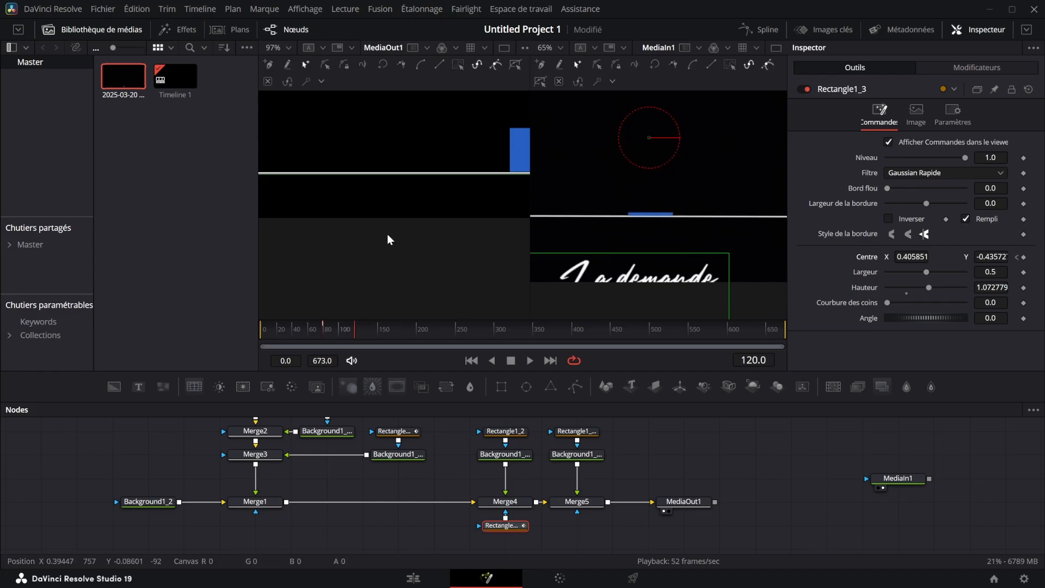
{"action": "scroll", "coordinate": [388, 235], "scroll_direction": "down", "scroll_amount": 3}
{"action": "left_click_drag", "start_coordinate": [991, 257], "coordinate": [1037, 257]}
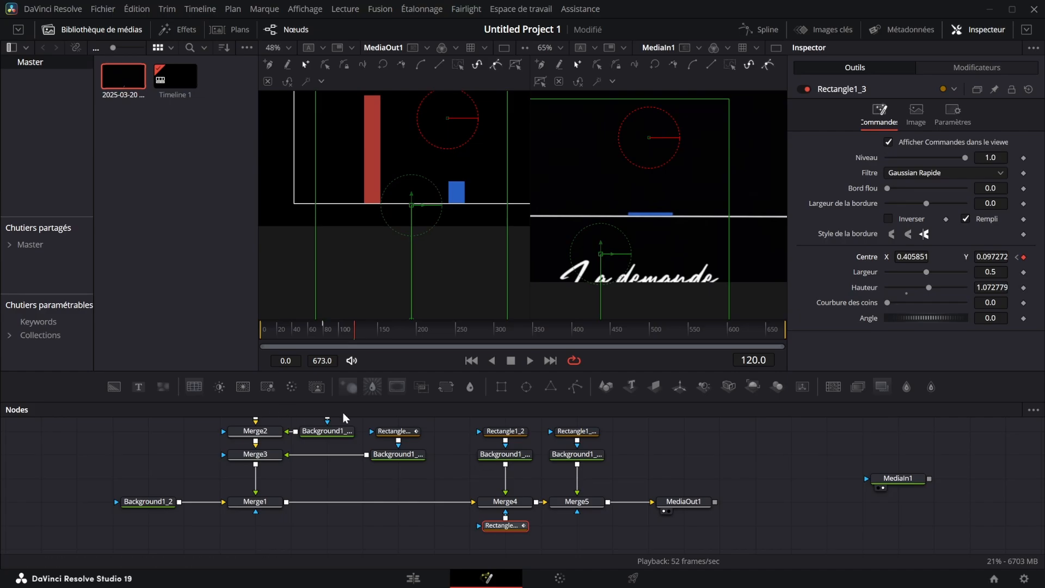
- Mask Merge5 with a new rectangle and keyframe its centre Y from about -0.1468 at frame 120 to about -0.0198 at frame 150
{"action": "left_click_drag", "start_coordinate": [581, 528], "coordinate": [580, 528]}
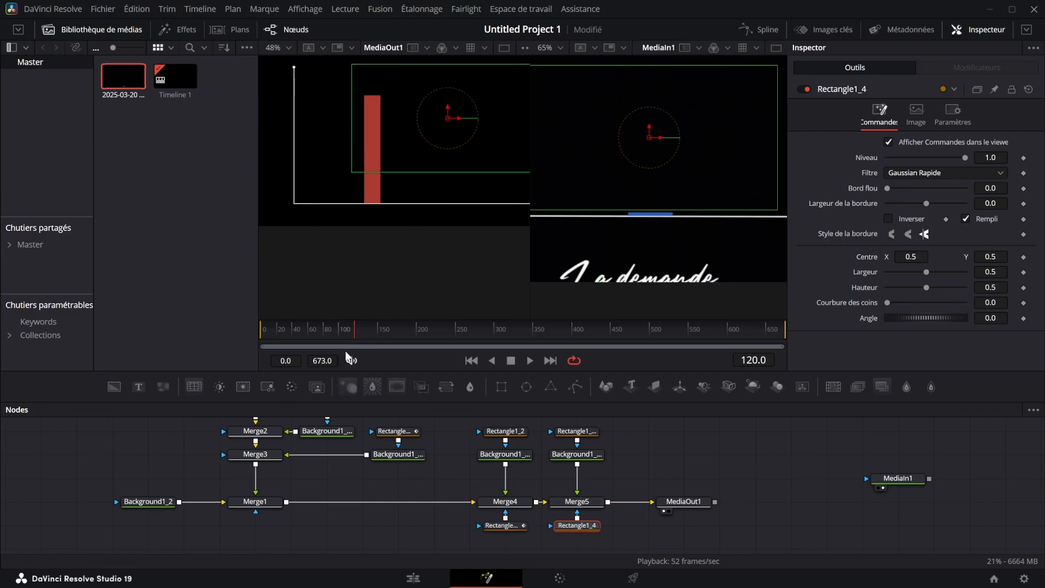
{"action": "left_click_drag", "start_coordinate": [447, 107], "coordinate": [450, 245]}
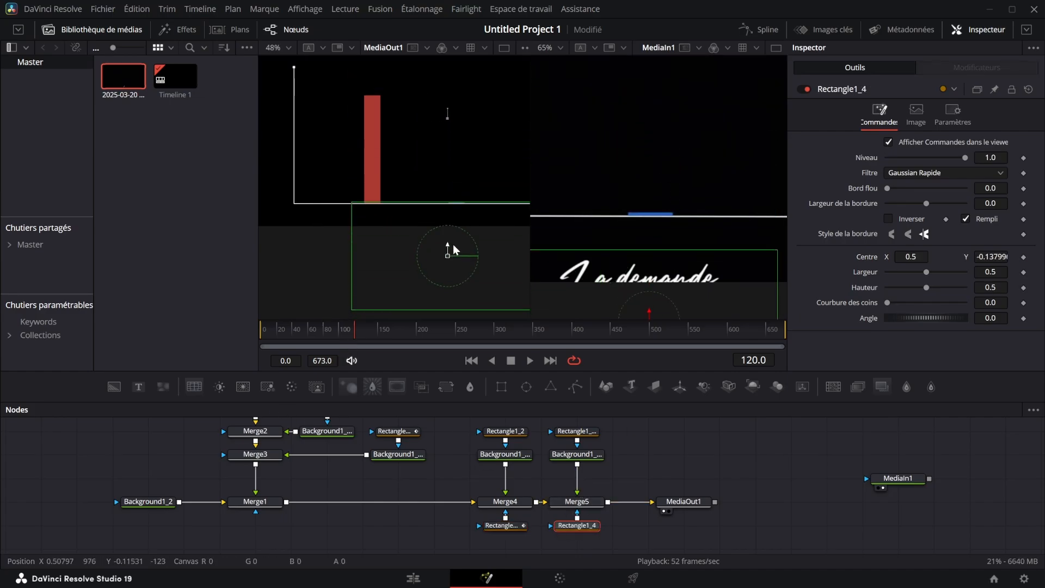
{"action": "scroll", "coordinate": [459, 212], "scroll_direction": "up", "scroll_amount": 5}
{"action": "left_click_drag", "start_coordinate": [992, 257], "coordinate": [1043, 258]}
{"action": "left_click", "coordinate": [1025, 256]}
{"action": "left_click", "coordinate": [378, 333]}
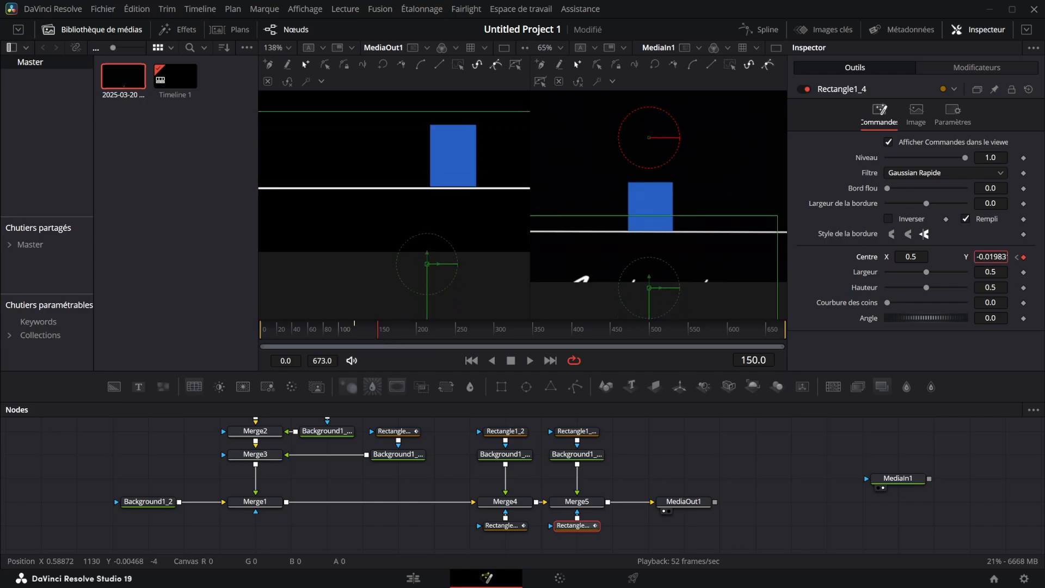
{"action": "scroll", "coordinate": [423, 234], "scroll_direction": "down", "scroll_amount": 3}
{"action": "left_click_drag", "start_coordinate": [378, 333], "coordinate": [349, 334]}
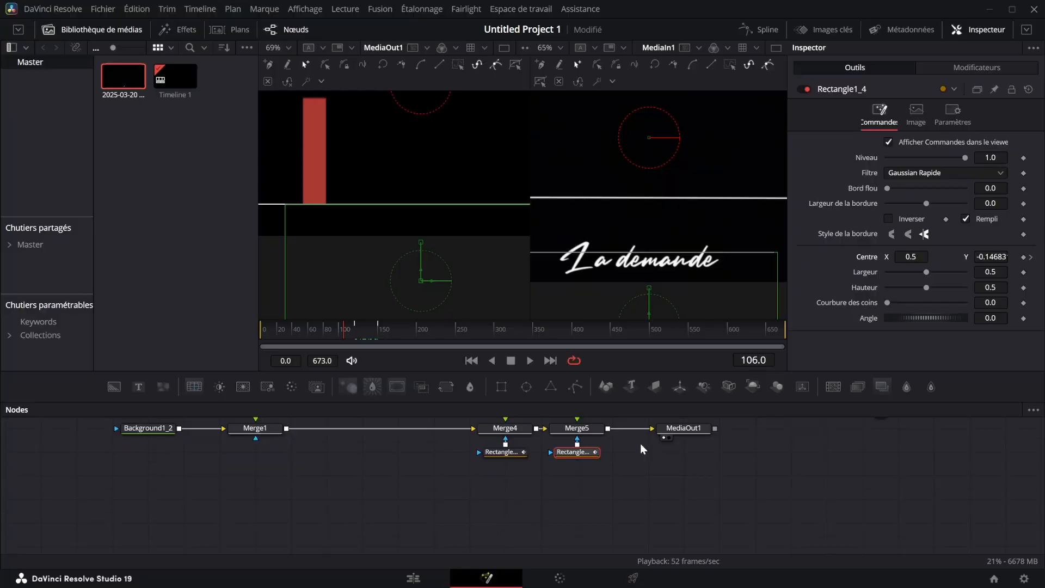
- Smooth all displacement keyframes of Rectangle1_3 and Rectangle1_4, with Ease In 76.0 and Ease Out 50.5
{"action": "left_click_drag", "start_coordinate": [641, 449], "coordinate": [474, 485]}
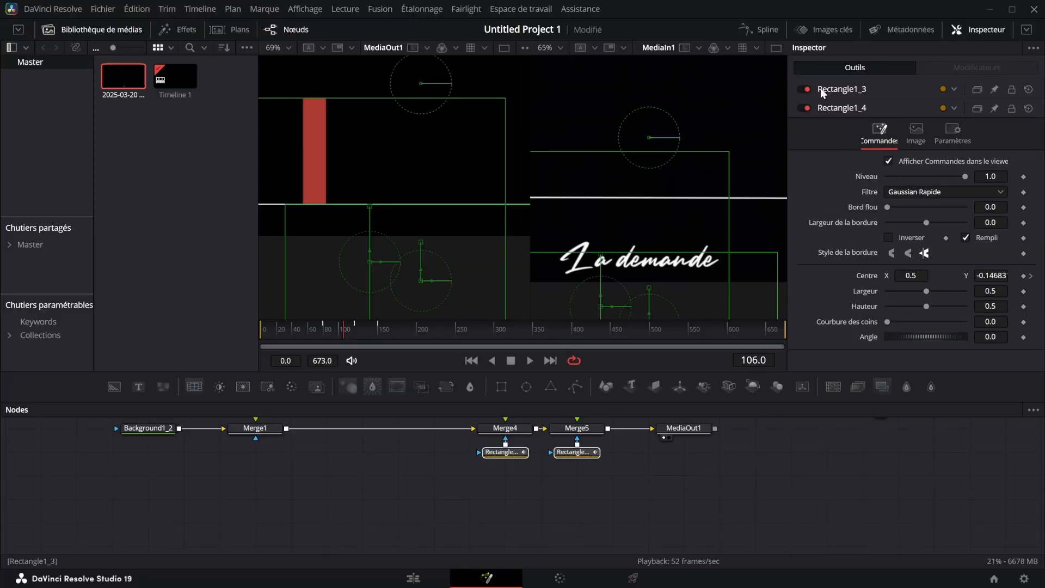
{"action": "left_click", "coordinate": [760, 29]}
{"action": "left_click", "coordinate": [547, 502]}
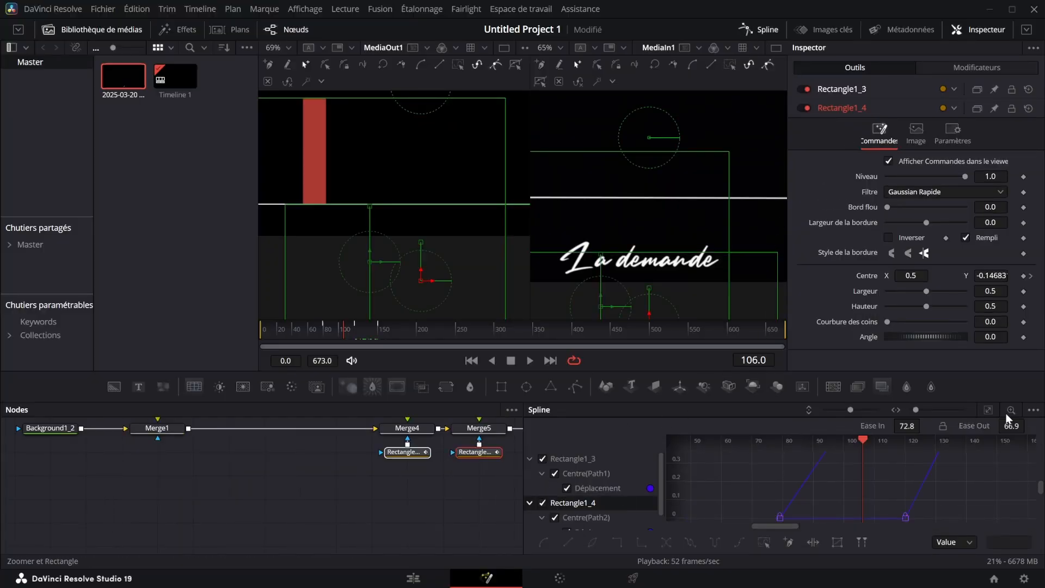
{"action": "left_click", "coordinate": [988, 410]}
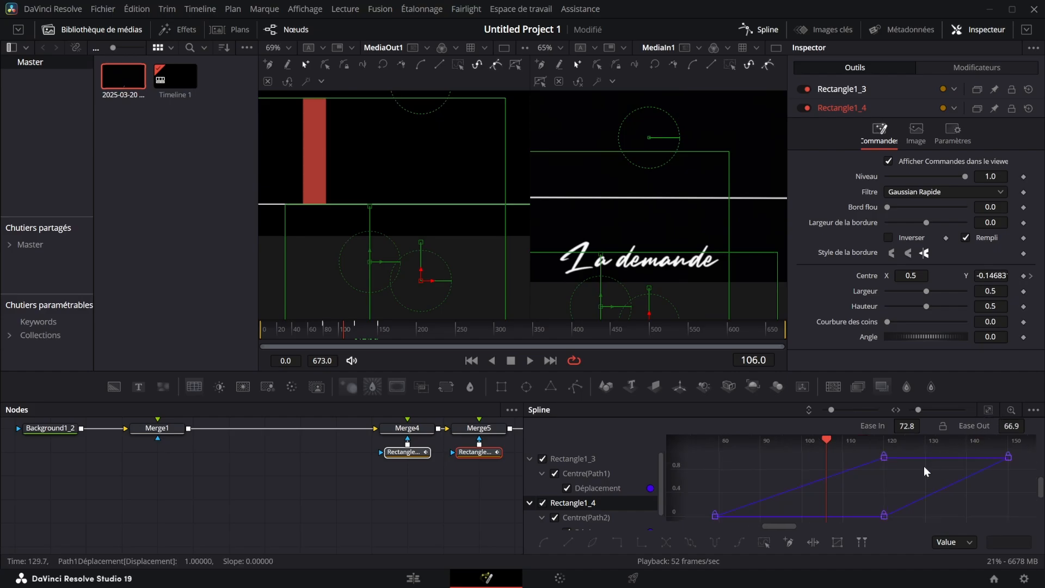
{"action": "key", "text": "ctrl+a"}
{"action": "key", "text": "s"}
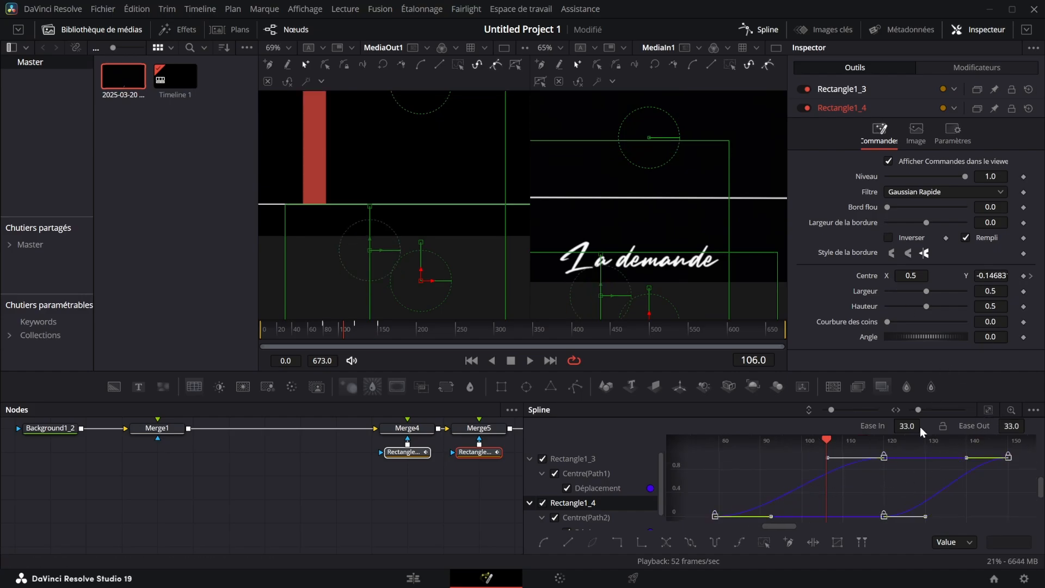
{"action": "left_click_drag", "start_coordinate": [906, 426], "coordinate": [1029, 424]}
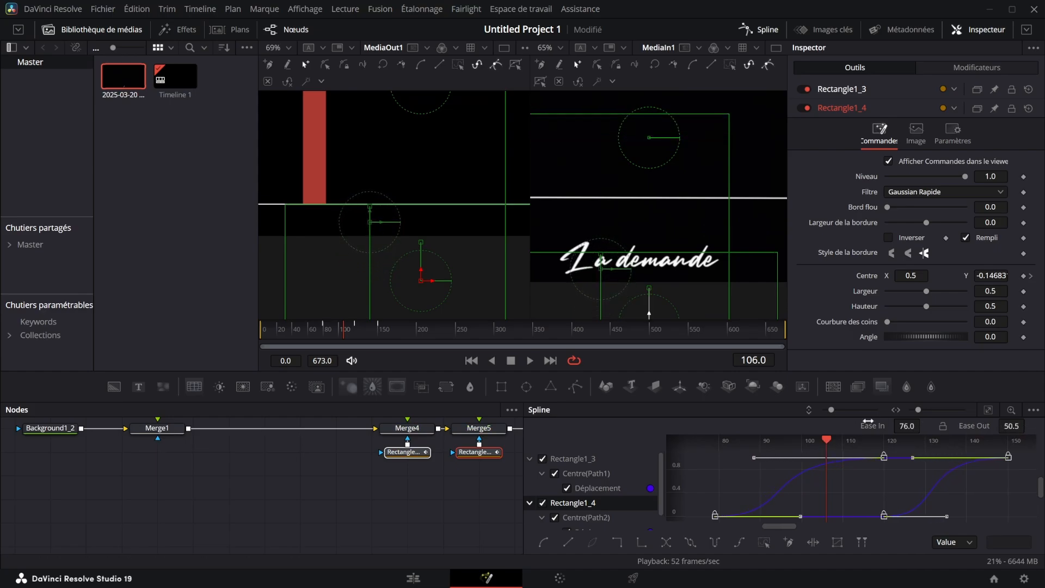
- Enable motion blur with quality 3 on both Rectangle1_4 and Rectangle1_3
{"action": "left_click", "coordinate": [953, 134]}
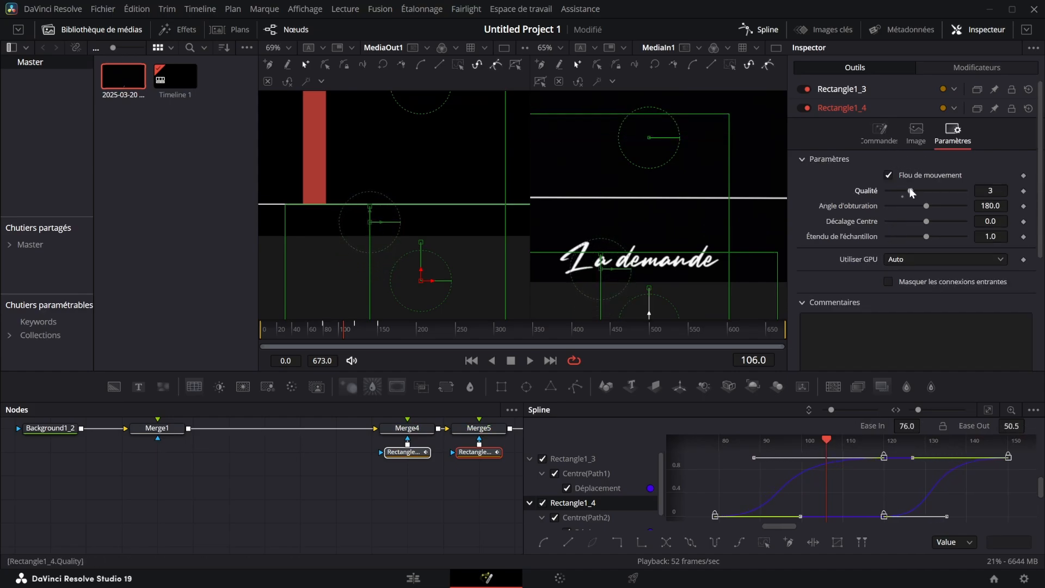
{"action": "left_click", "coordinate": [849, 90]}
{"action": "left_click", "coordinate": [956, 124]}
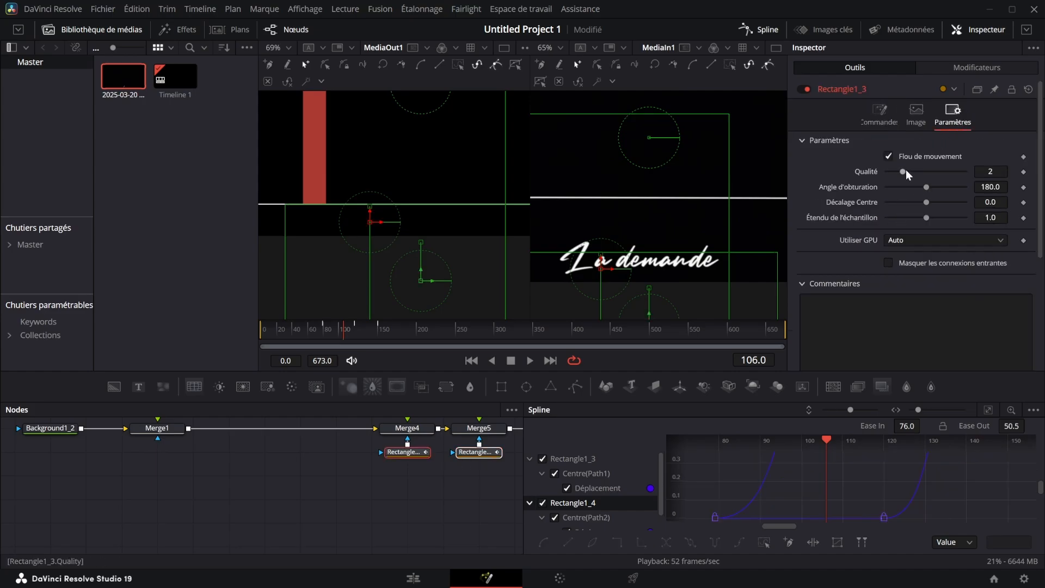
{"action": "left_click_drag", "start_coordinate": [904, 172], "coordinate": [910, 172]}
{"action": "left_click", "coordinate": [756, 31]}
- Review the bars' reveal animation in the output and recheck the curves of the two reveal masks
{"action": "left_click_drag", "start_coordinate": [342, 334], "coordinate": [325, 332]}
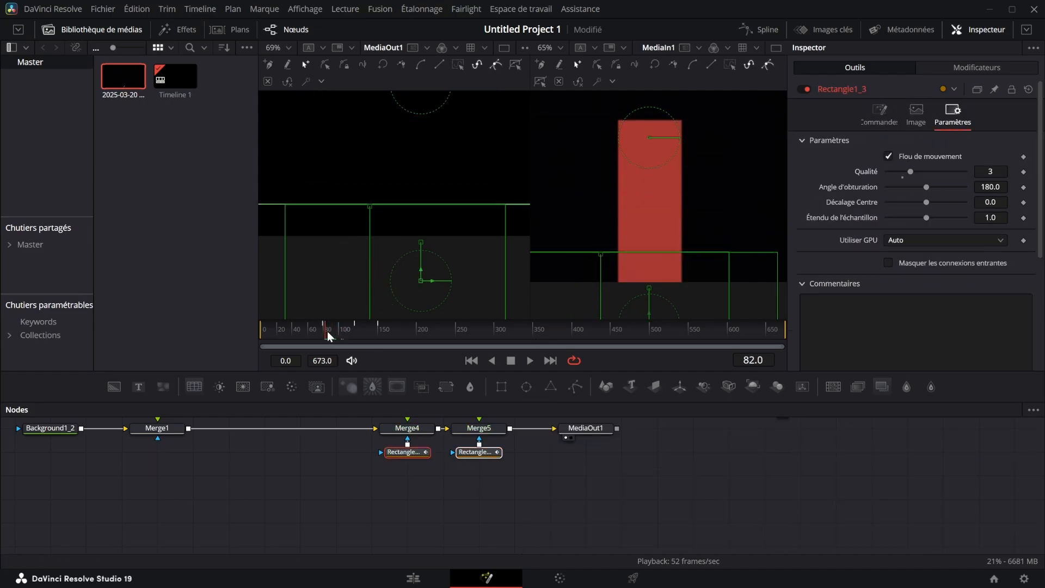
{"action": "left_click", "coordinate": [299, 275]}
{"action": "scroll", "coordinate": [398, 273], "scroll_direction": "down", "scroll_amount": 3}
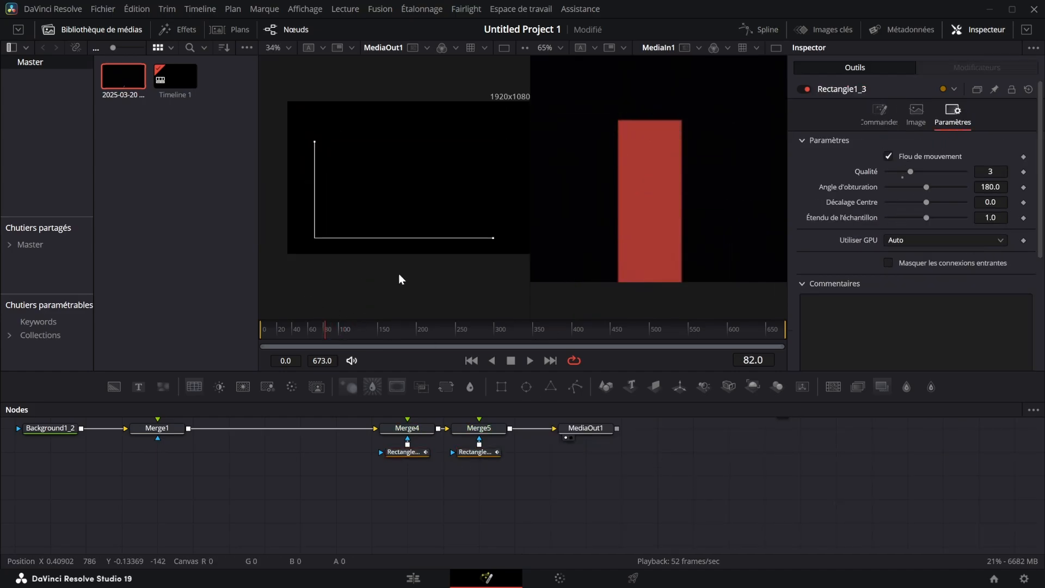
{"action": "left_click", "coordinate": [768, 28]}
{"action": "left_click", "coordinate": [763, 30]}
{"action": "left_click_drag", "start_coordinate": [491, 508], "coordinate": [380, 446]}
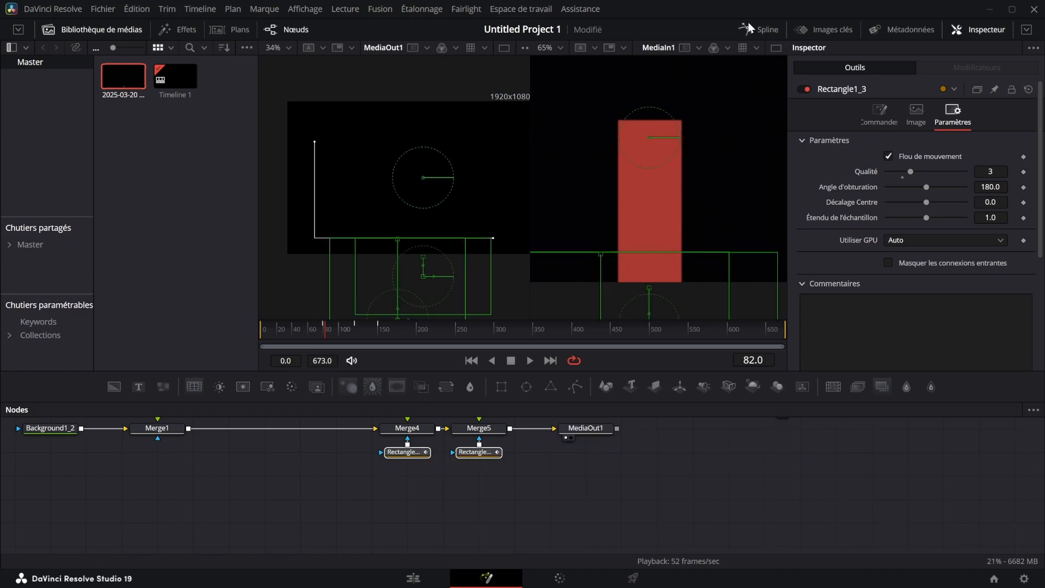
{"action": "left_click", "coordinate": [775, 33]}
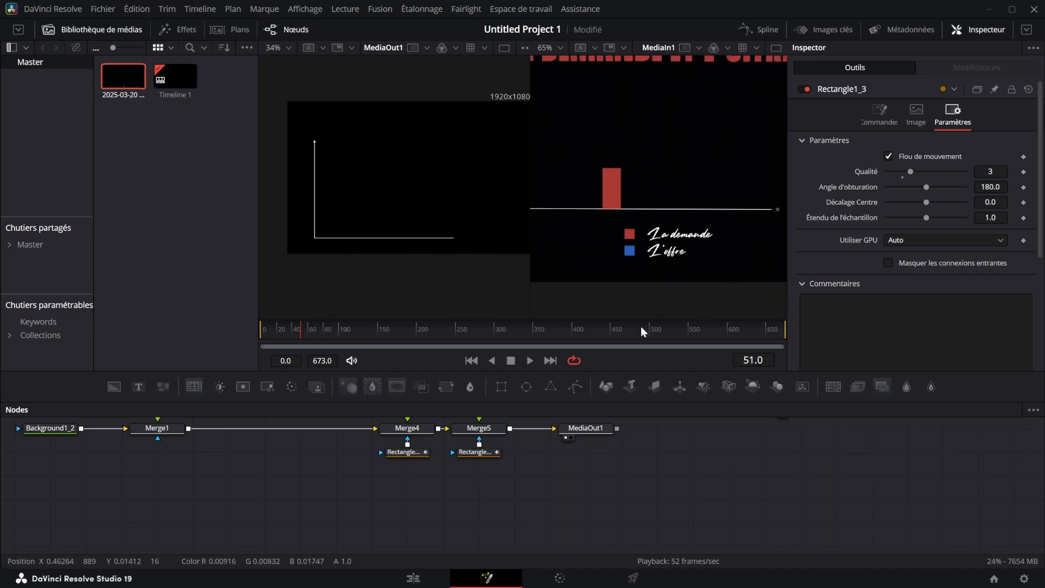
- Make room before MediaOut1, paste a copy of the black background there and add a rectangle node above it
{"action": "left_click_drag", "start_coordinate": [606, 465], "coordinate": [634, 468]}
{"action": "left_click_drag", "start_coordinate": [514, 474], "coordinate": [502, 490]}
{"action": "left_click_drag", "start_coordinate": [501, 490], "coordinate": [504, 512]}
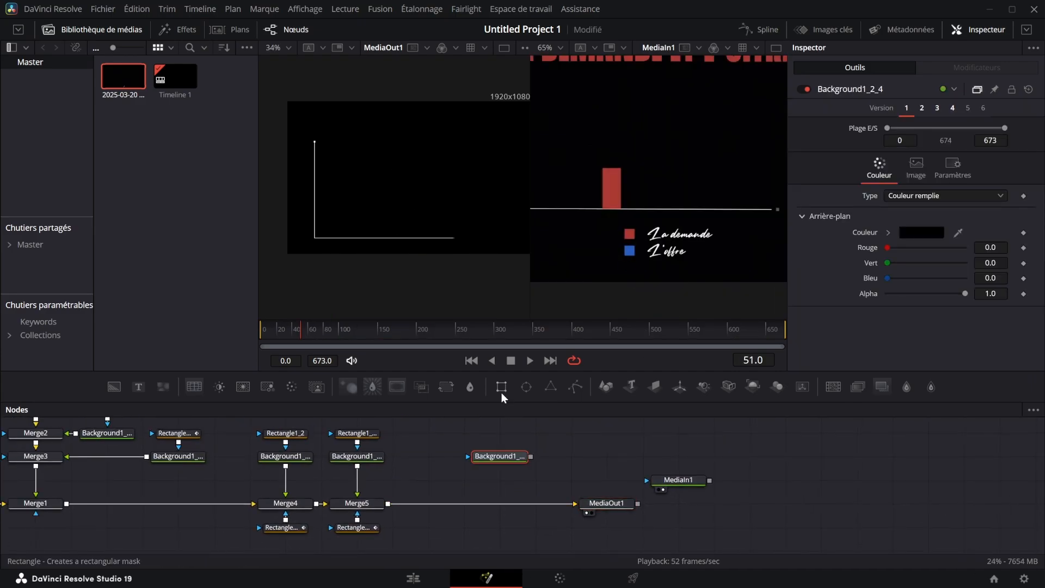
{"action": "left_click_drag", "start_coordinate": [501, 389], "coordinate": [504, 434]}
- Fill the new background with the red #ac3a32 sampled from the reference bar and merge it into the main line after Merge5
{"action": "left_click", "coordinate": [516, 465]}
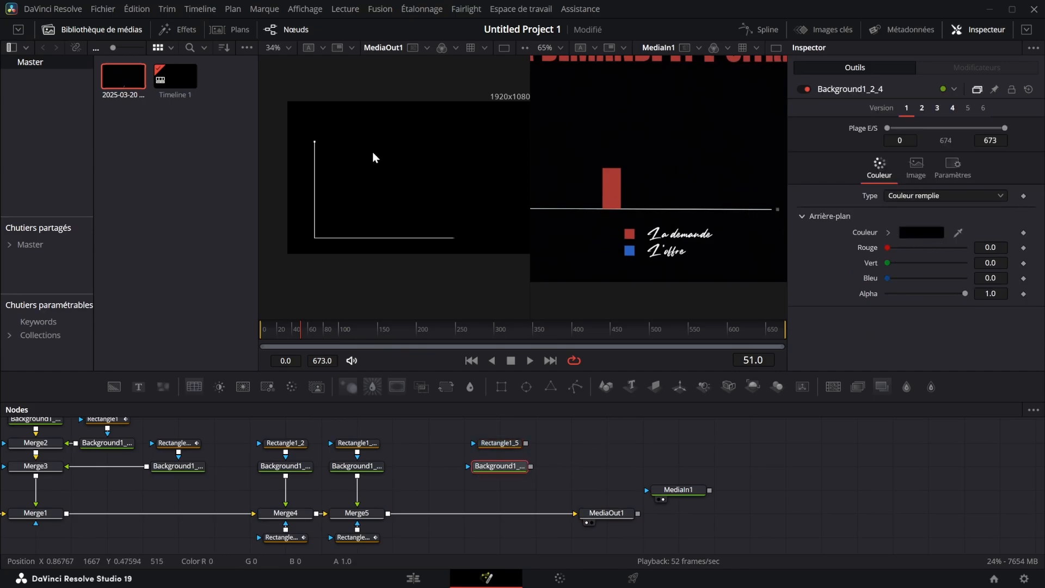
{"action": "left_click", "coordinate": [922, 232]}
{"action": "left_click", "coordinate": [610, 421]}
{"action": "left_click", "coordinate": [616, 189]}
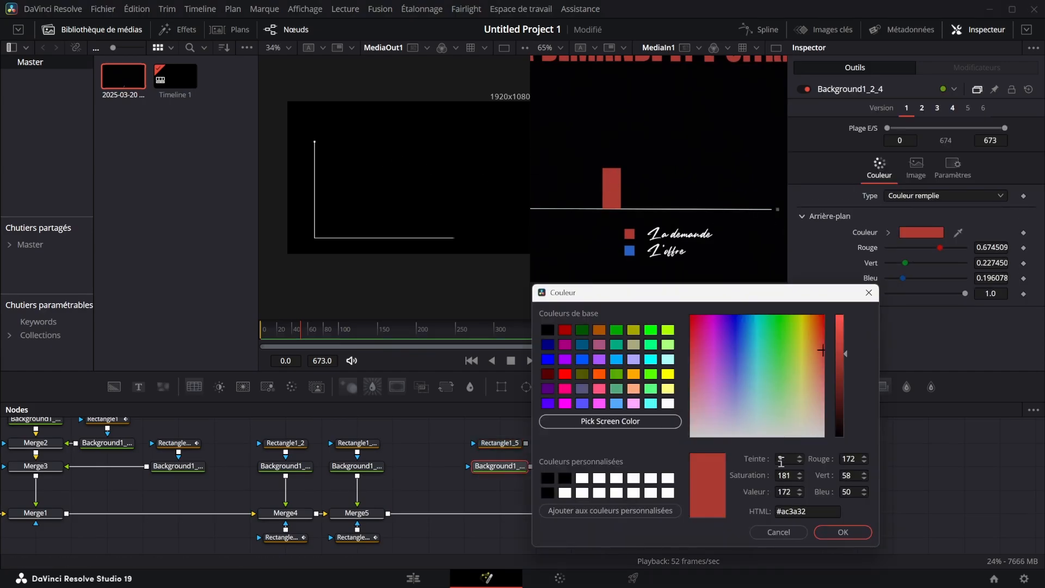
{"action": "key", "text": "Return"}
{"action": "left_click_drag", "start_coordinate": [530, 467], "coordinate": [389, 513]}
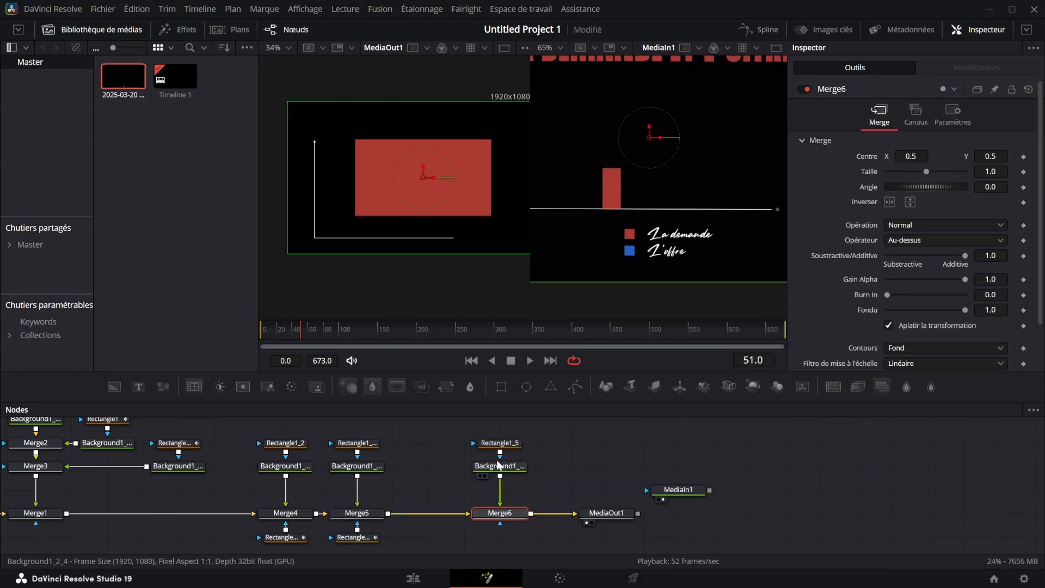
- Shrink Rectangle1_5 to width 0.02 and height 0.038 and place it below the horizontal axis at about X 0.175, Y 0.063
{"action": "left_click", "coordinate": [513, 445]}
{"action": "scroll", "coordinate": [408, 218], "scroll_direction": "down", "scroll_amount": 2}
{"action": "left_click_drag", "start_coordinate": [425, 167], "coordinate": [462, 132]}
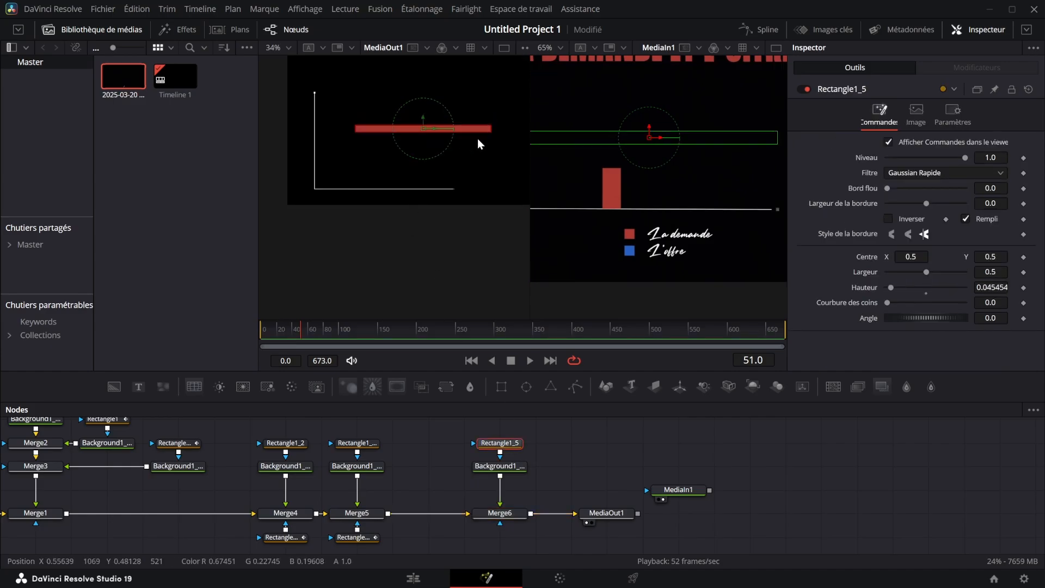
{"action": "scroll", "coordinate": [479, 133], "scroll_direction": "up", "scroll_amount": 3}
- Add a text node reading "La demande" and merge it over the red legend square's background
{"action": "left_click_drag", "start_coordinate": [138, 387], "coordinate": [475, 436]}
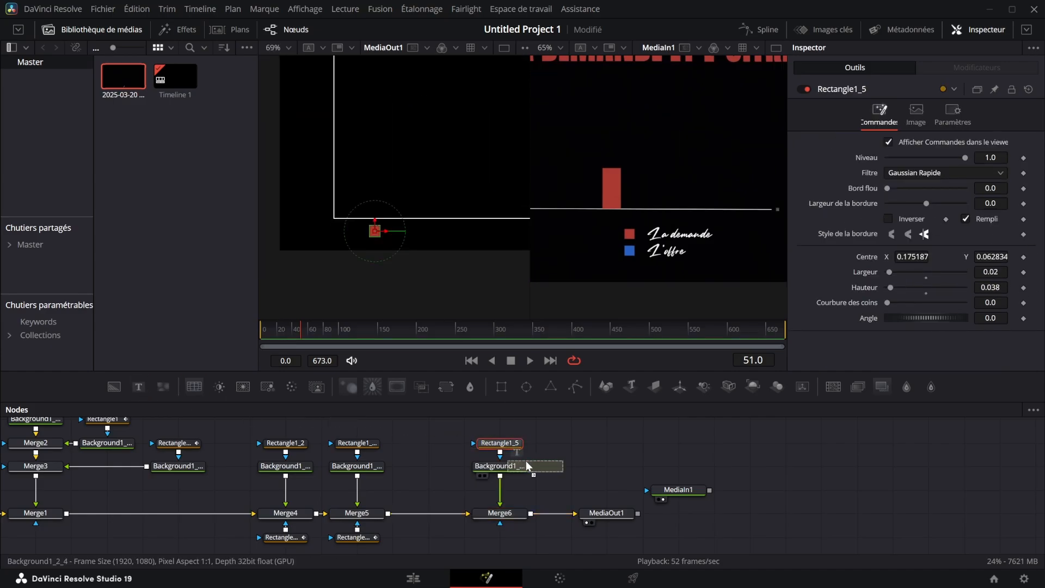
{"action": "left_click_drag", "start_coordinate": [511, 470], "coordinate": [512, 447]}
{"action": "left_click_drag", "start_coordinate": [602, 466], "coordinate": [531, 444]}
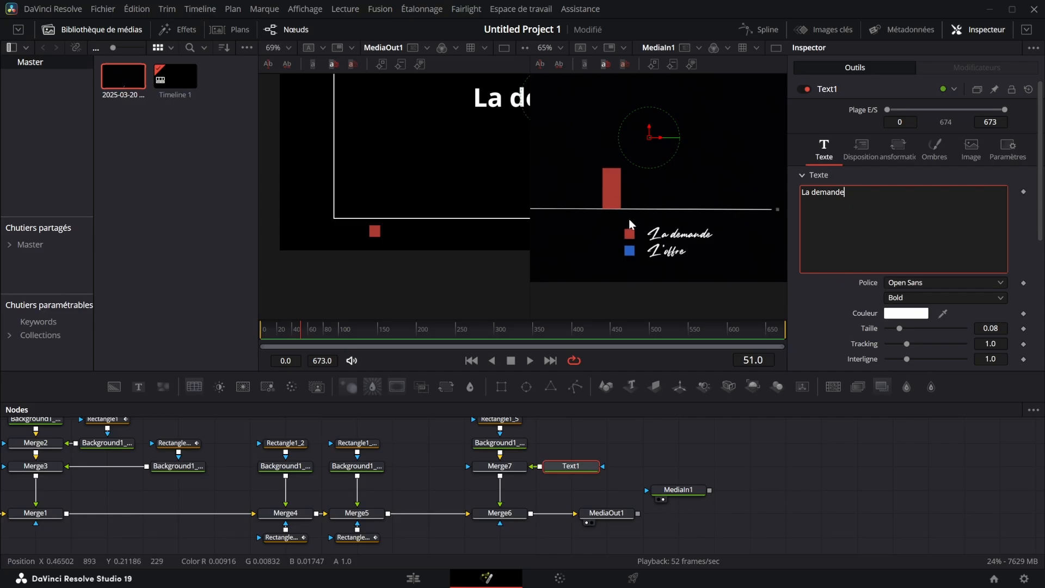
- Set the "La demande" label to the Daniel font at size 0.0336 and place it just beside the red square
{"action": "left_click", "coordinate": [924, 281]}
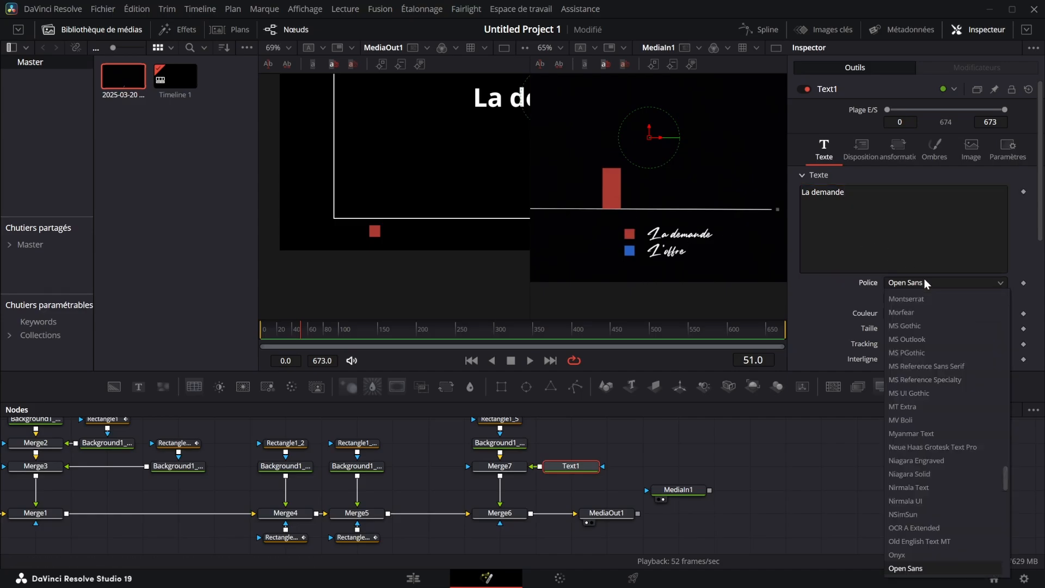
{"action": "scroll", "coordinate": [941, 286], "scroll_direction": "down", "scroll_amount": 5}
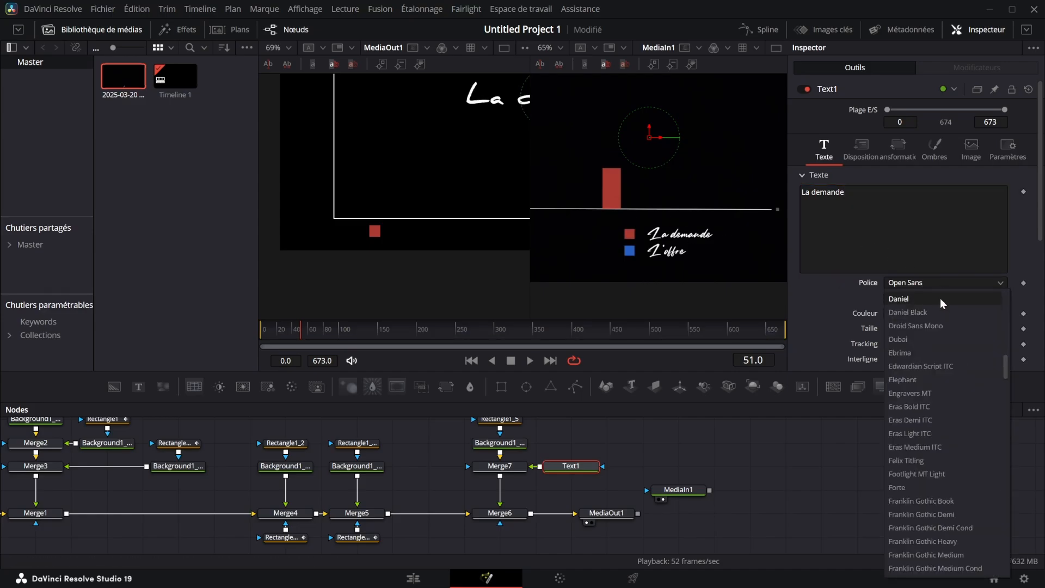
{"action": "left_click", "coordinate": [940, 298]}
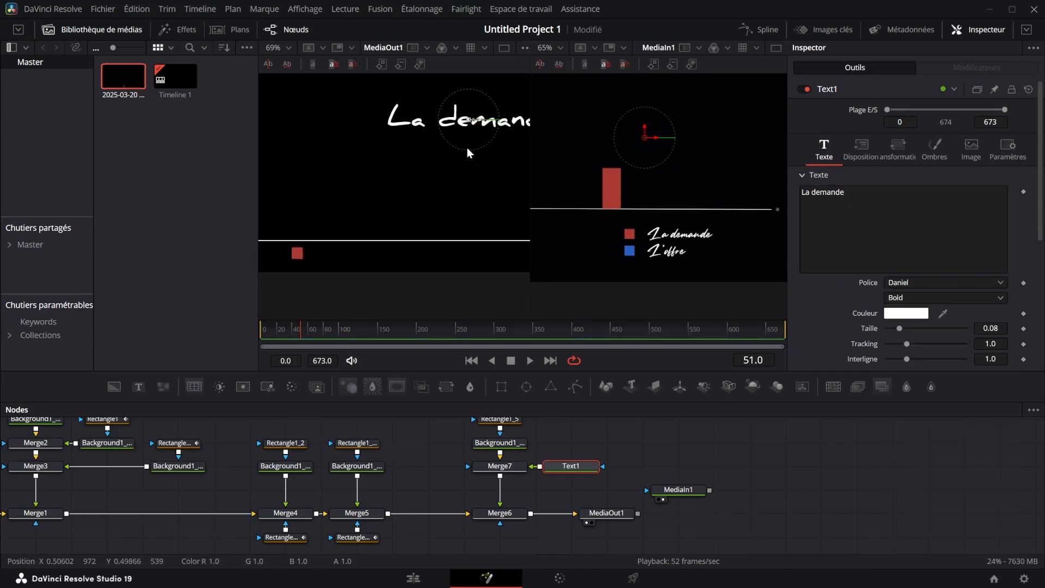
{"action": "left_click_drag", "start_coordinate": [473, 119], "coordinate": [389, 258]}
{"action": "left_click_drag", "start_coordinate": [900, 329], "coordinate": [894, 329]}
{"action": "left_click_drag", "start_coordinate": [395, 257], "coordinate": [349, 256]}
{"action": "left_click_drag", "start_coordinate": [894, 329], "coordinate": [893, 328]}
{"action": "scroll", "coordinate": [407, 223], "scroll_direction": "down", "scroll_amount": 2}
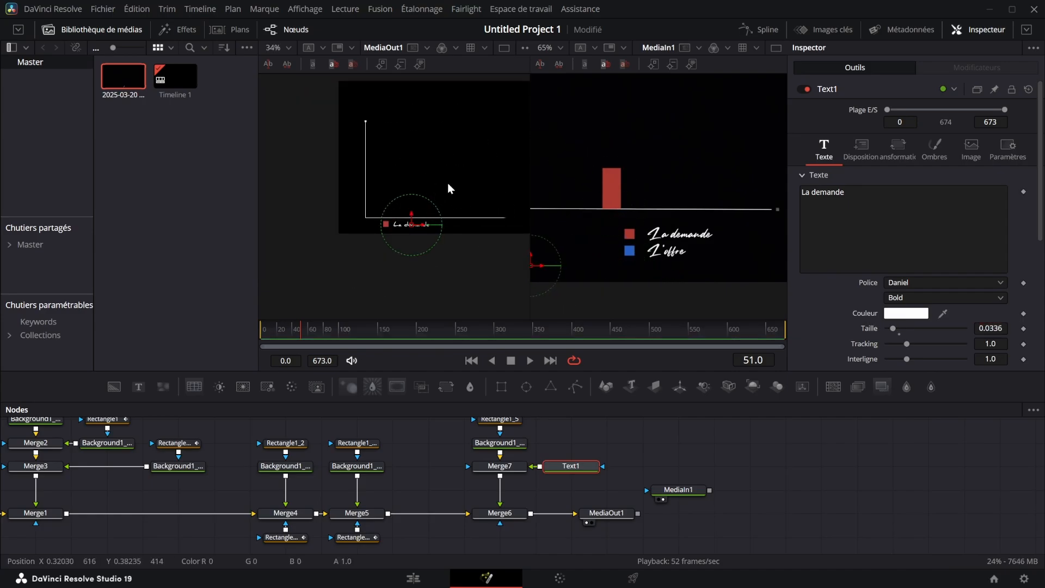
- Move MediaIn1 and MediaOut1 farther along the node graph to free space after Merge6
{"action": "left_click_drag", "start_coordinate": [660, 491], "coordinate": [783, 493]}
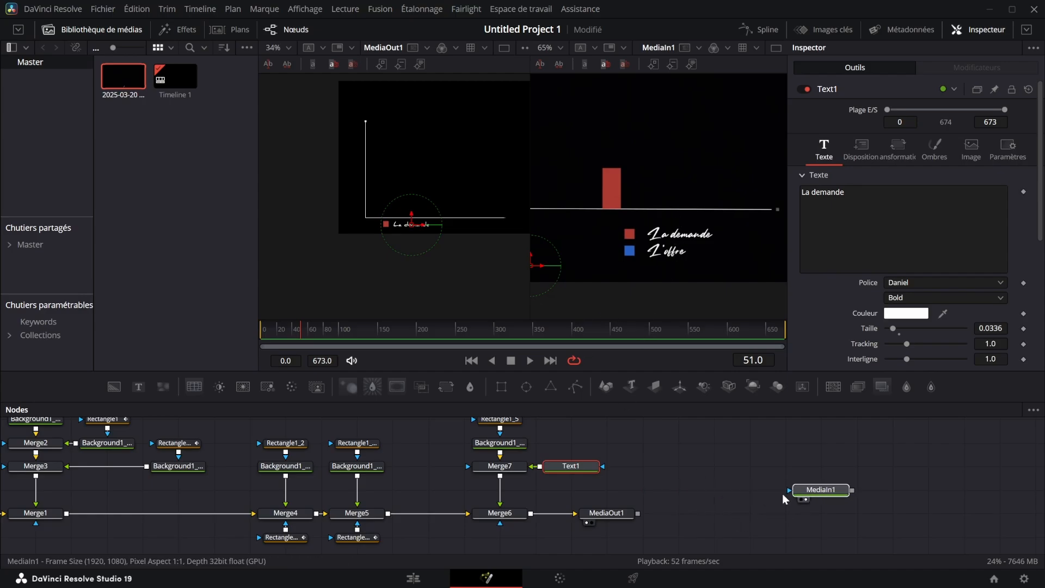
{"action": "left_click_drag", "start_coordinate": [461, 227], "coordinate": [383, 219]}
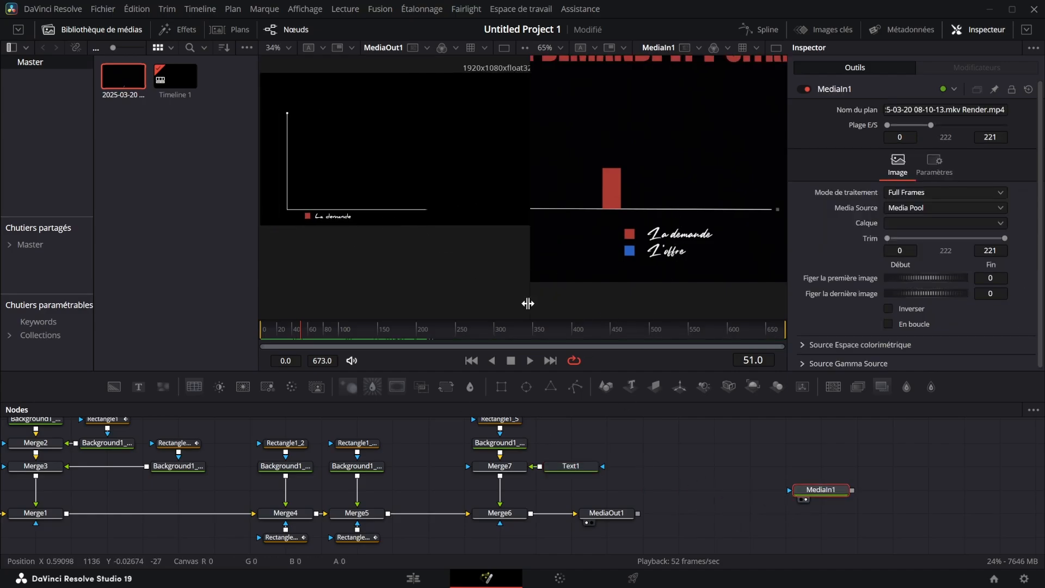
{"action": "left_click_drag", "start_coordinate": [609, 495], "coordinate": [485, 422]}
{"action": "left_click_drag", "start_coordinate": [607, 514], "coordinate": [714, 515]}
- Duplicate the red legend entry's rectangle, background, merge and text nodes, and merge the copy into the main line between Merge6 and MediaOut1
{"action": "left_click_drag", "start_coordinate": [627, 497], "coordinate": [484, 421]}
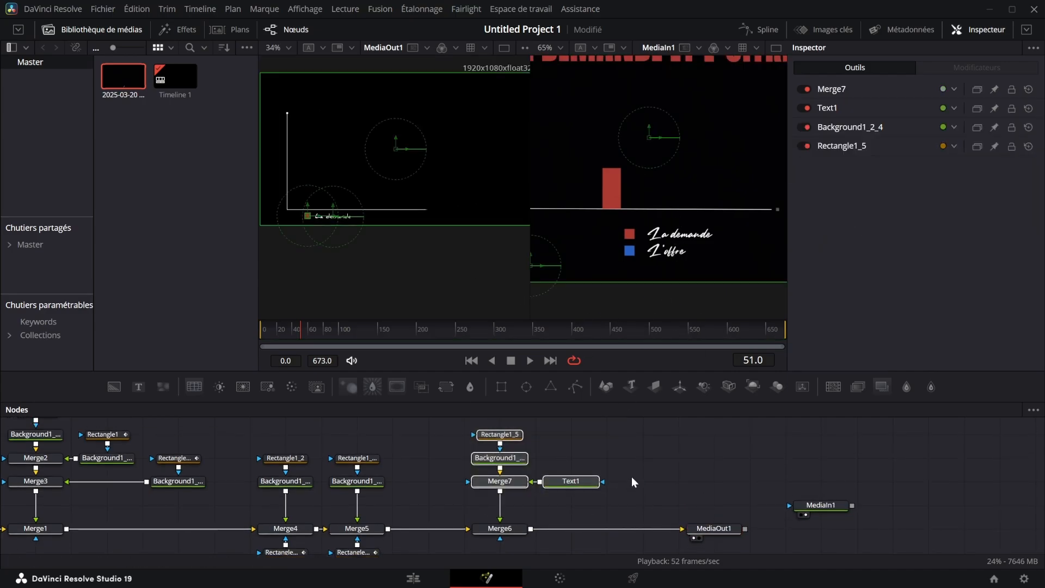
{"action": "key", "text": "ctrl+c"}
{"action": "key", "text": "ctrl+v"}
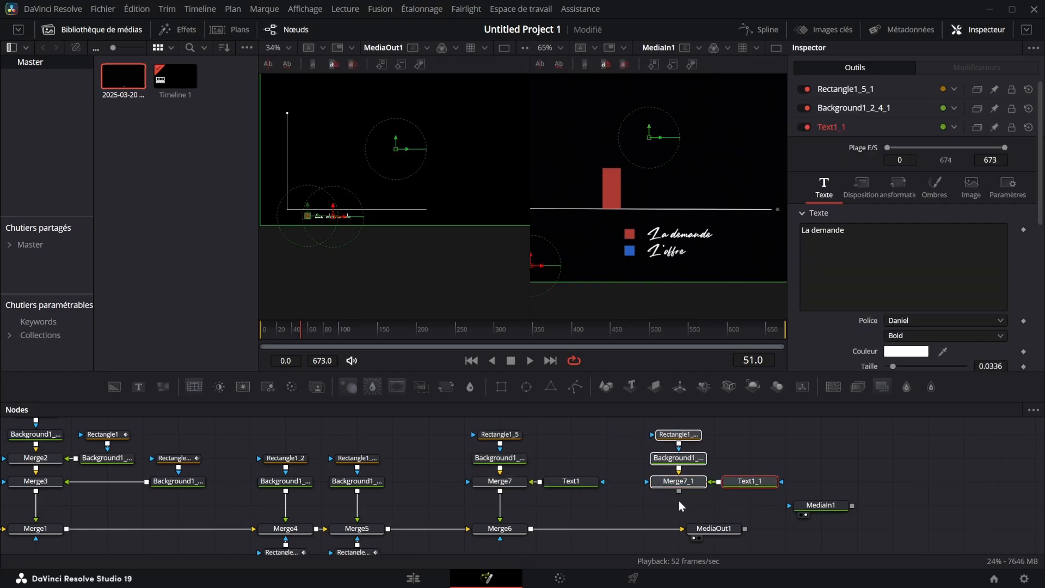
{"action": "left_click", "coordinate": [679, 502]}
{"action": "left_click_drag", "start_coordinate": [679, 485], "coordinate": [532, 528]}
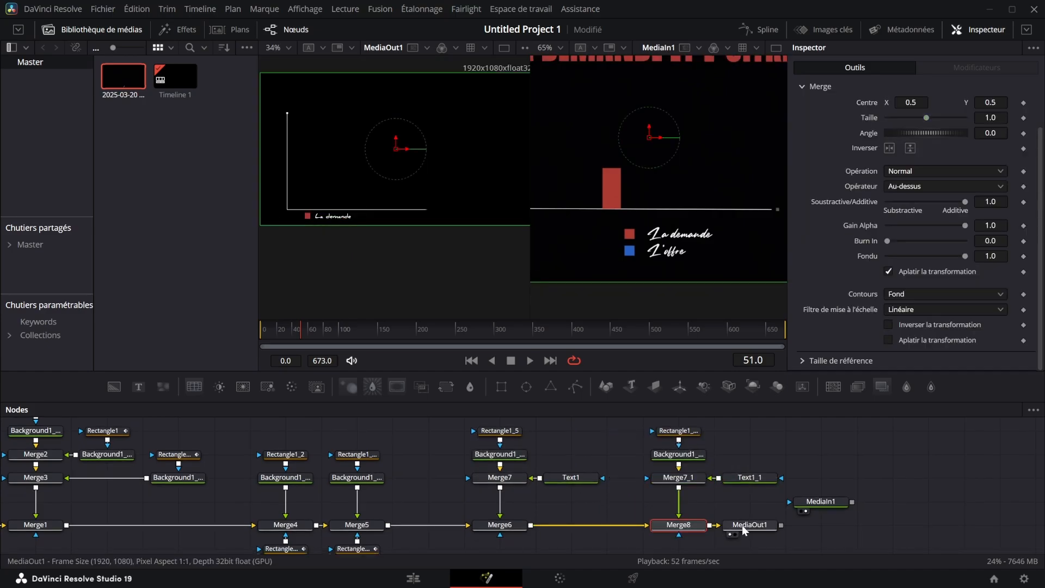
{"action": "left_click_drag", "start_coordinate": [742, 531], "coordinate": [814, 530]}
- Place the duplicated legend entry beside the first one and recolour its square with the reference legend's blue, #285fc0
{"action": "left_click_drag", "start_coordinate": [408, 149], "coordinate": [728, 369]}
{"action": "left_click", "coordinate": [678, 455]}
{"action": "left_click", "coordinate": [921, 236]}
{"action": "left_click", "coordinate": [667, 494]}
{"action": "left_click", "coordinate": [630, 251]}
{"action": "left_click_drag", "start_coordinate": [811, 366], "coordinate": [842, 248]}
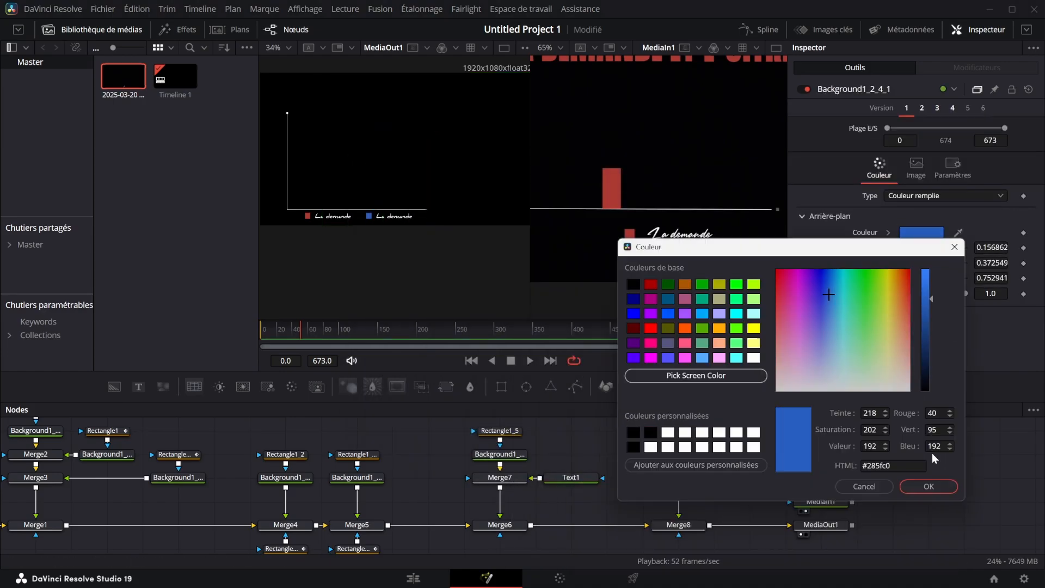
{"action": "left_click", "coordinate": [929, 486]}
- Change the second legend label to "L'offre" and bring it closer to the blue square
{"action": "left_click", "coordinate": [751, 478]}
{"action": "left_click_drag", "start_coordinate": [846, 193], "coordinate": [772, 194]}
{"action": "type", "text": "L'offre"}
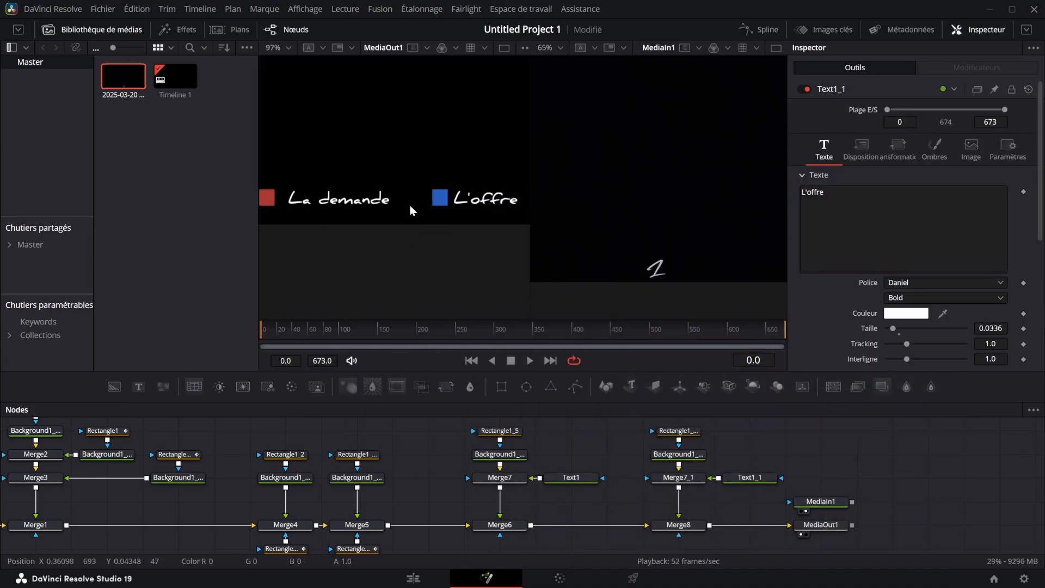
- Keyframe the level of Rectangle1_5 from 0.0 at frame 0 to 1.0 at frame 18 so the red square fades in
{"action": "left_click", "coordinate": [505, 528]}
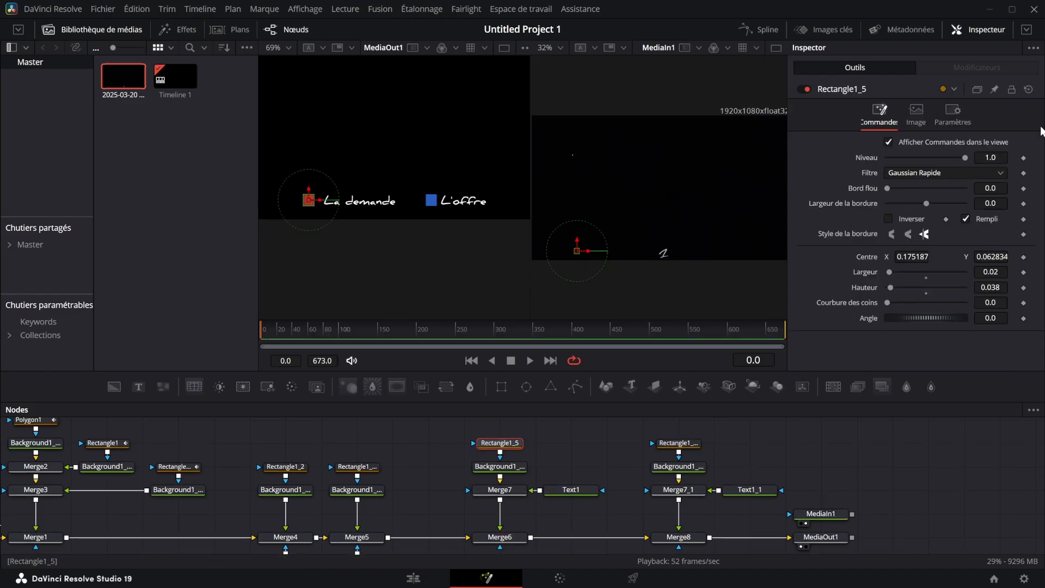
{"action": "left_click", "coordinate": [1025, 158]}
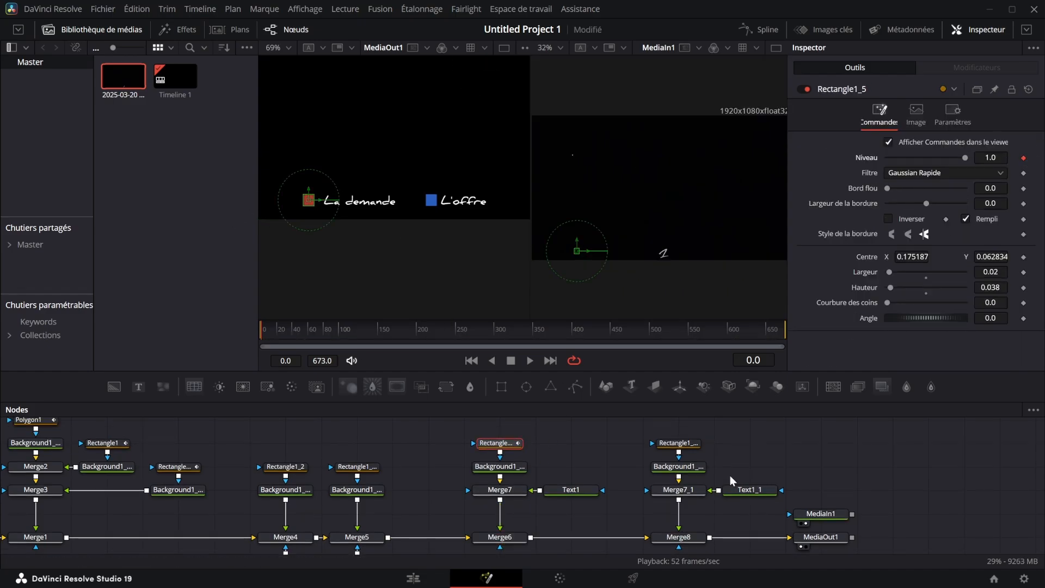
{"action": "left_click_drag", "start_coordinate": [285, 331], "coordinate": [276, 330]}
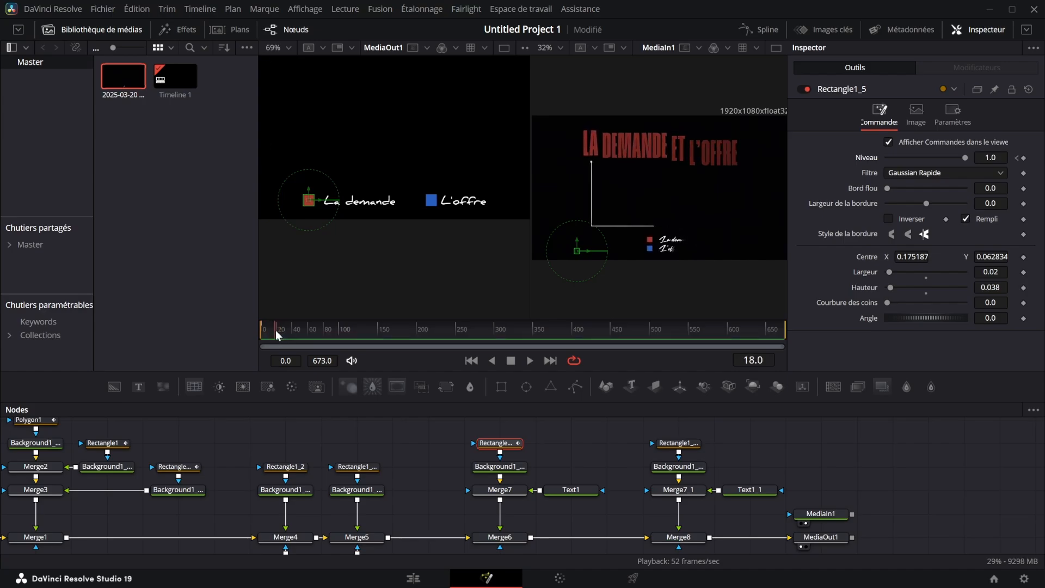
{"action": "left_click_drag", "start_coordinate": [999, 158], "coordinate": [969, 157]}
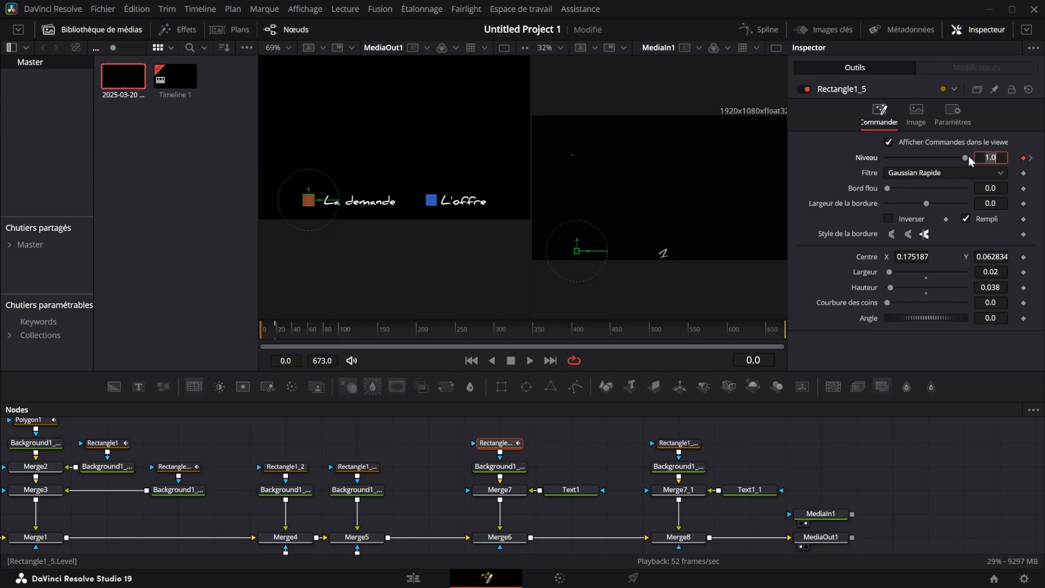
{"action": "type", "text": "0"}
{"action": "key", "text": "Return"}
{"action": "left_click", "coordinate": [263, 314]}
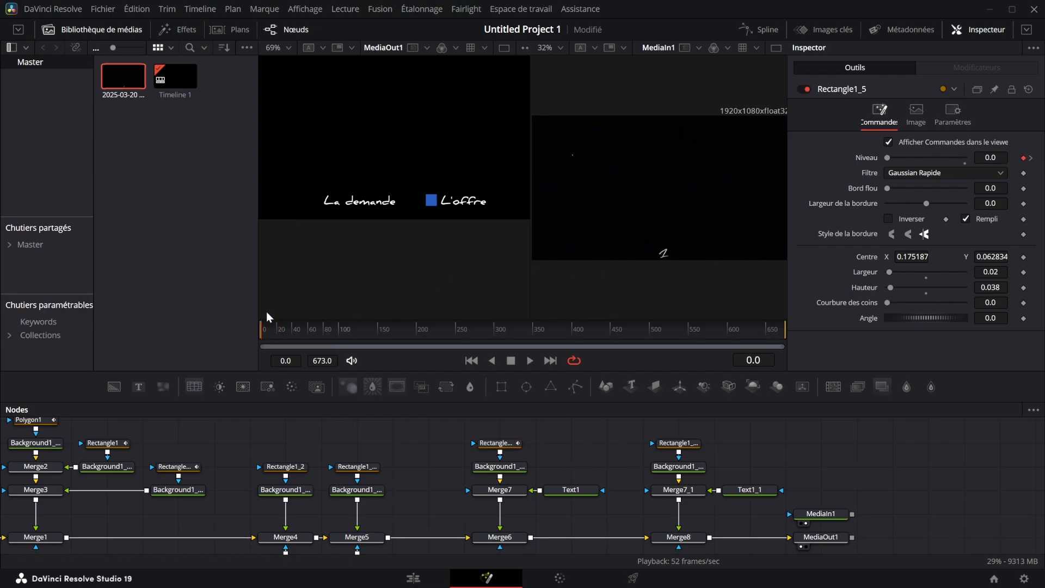
- Keyframe the level of Rectangle1_5_1 from 0.0 at frame 0 to 1.0 at frame 21 so the blue square fades in
{"action": "left_click", "coordinate": [678, 442]}
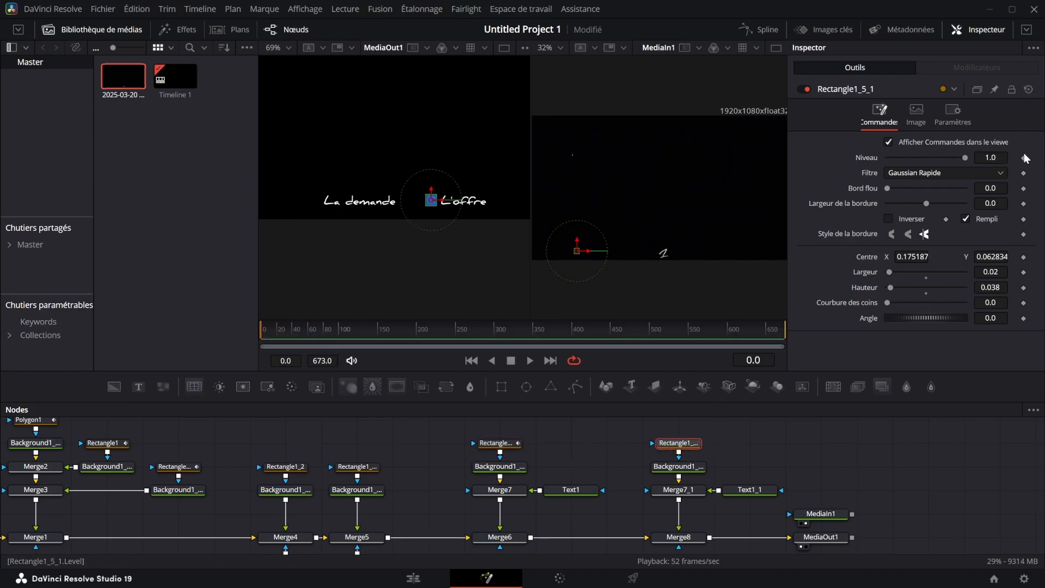
{"action": "left_click_drag", "start_coordinate": [283, 331], "coordinate": [282, 330]}
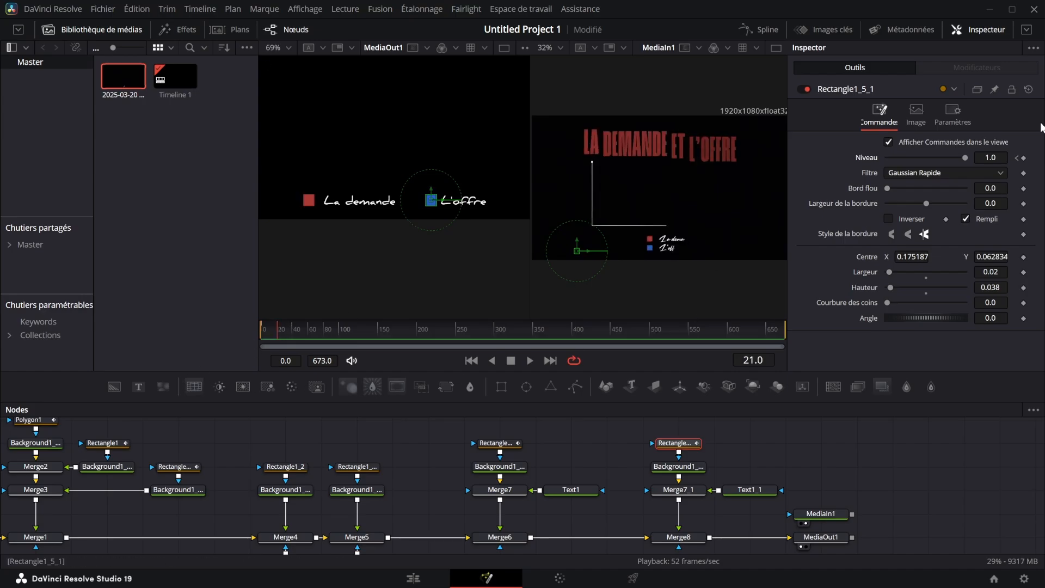
{"action": "left_click", "coordinate": [1017, 158]}
- Add a Follower modifier to the "La demande" text and open its timing settings
{"action": "left_click", "coordinate": [579, 490]}
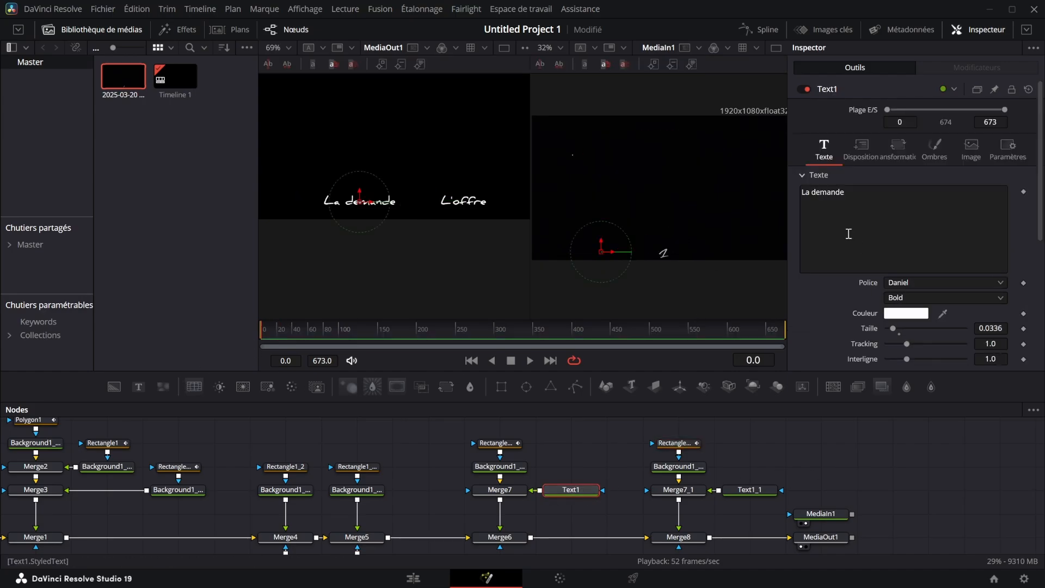
{"action": "right_click", "coordinate": [907, 214]}
{"action": "left_click", "coordinate": [939, 292]}
{"action": "left_click", "coordinate": [980, 68]}
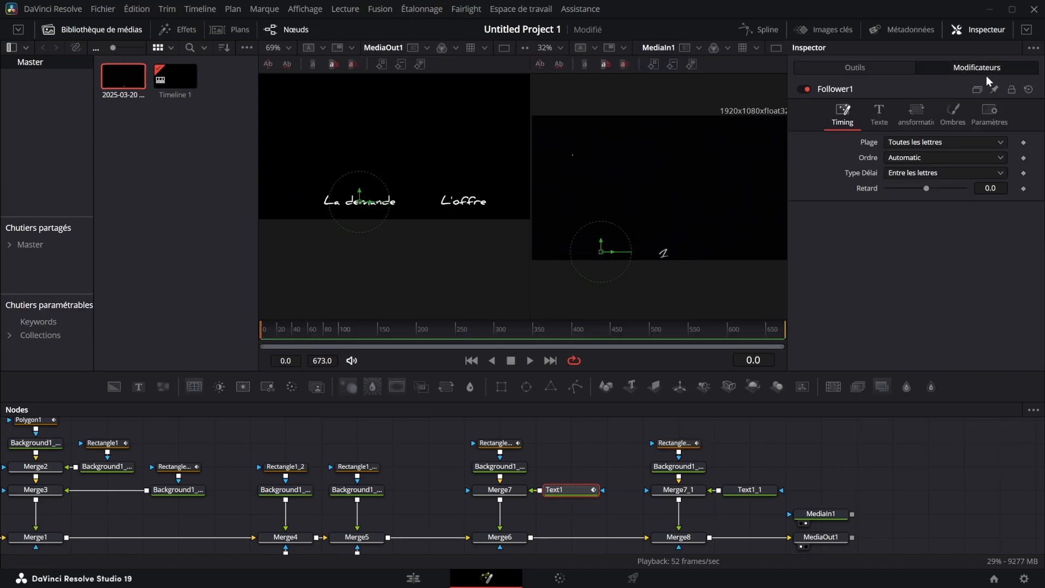
- Keyframe the opacity of the "La demande" Follower from 0.0 at frame 0 to 1.0 at frame 21
{"action": "left_click", "coordinate": [953, 115]}
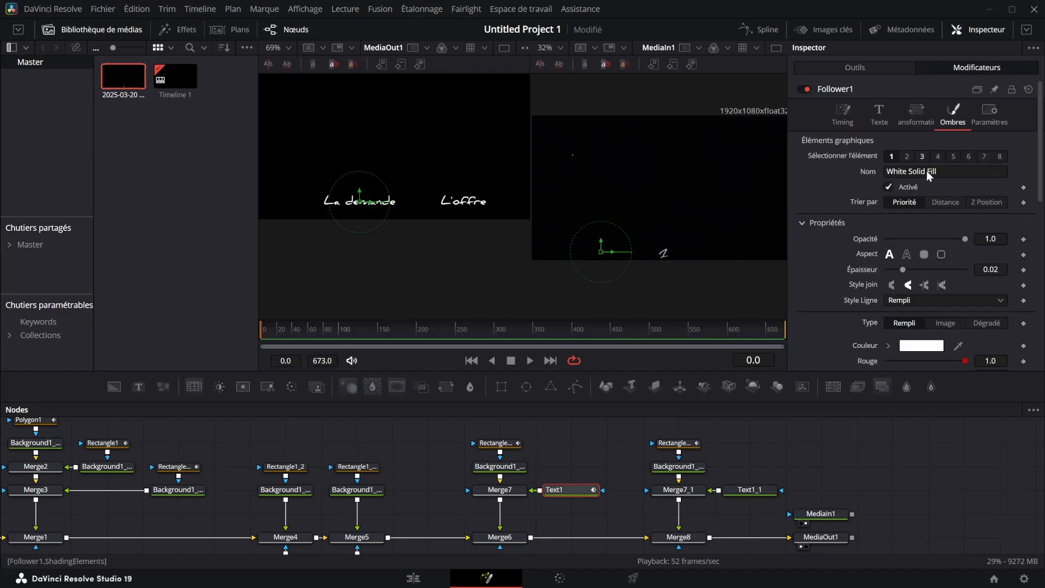
{"action": "left_click", "coordinate": [1023, 239]}
{"action": "left_click", "coordinate": [276, 330]}
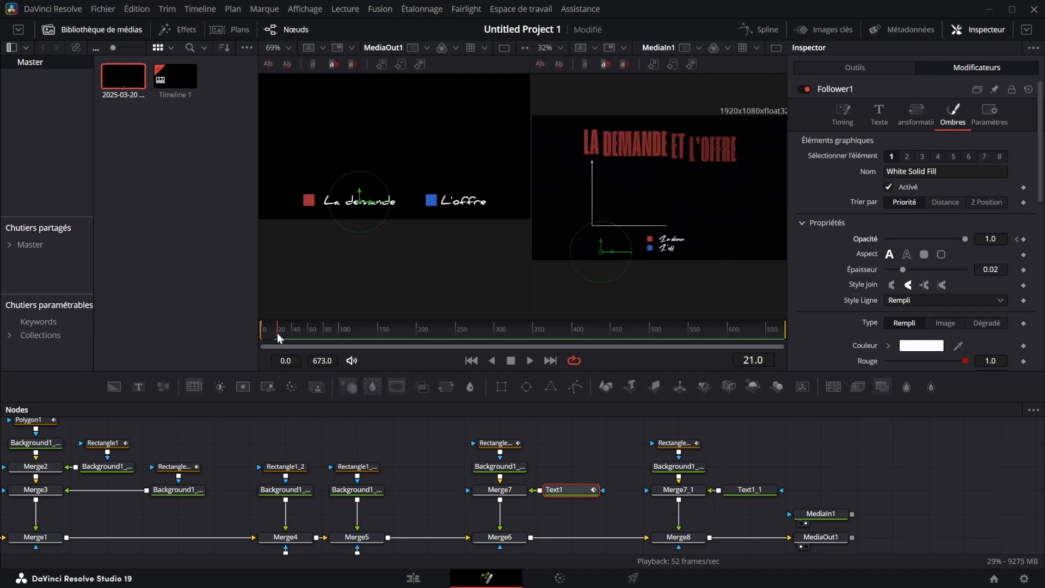
{"action": "left_click", "coordinate": [1024, 239]}
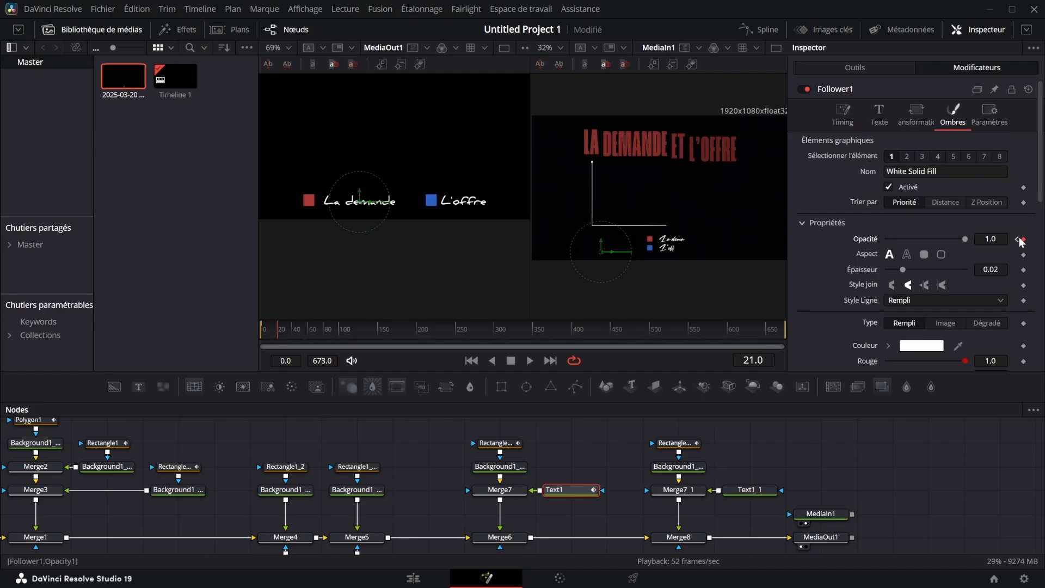
{"action": "key", "text": "Home"}
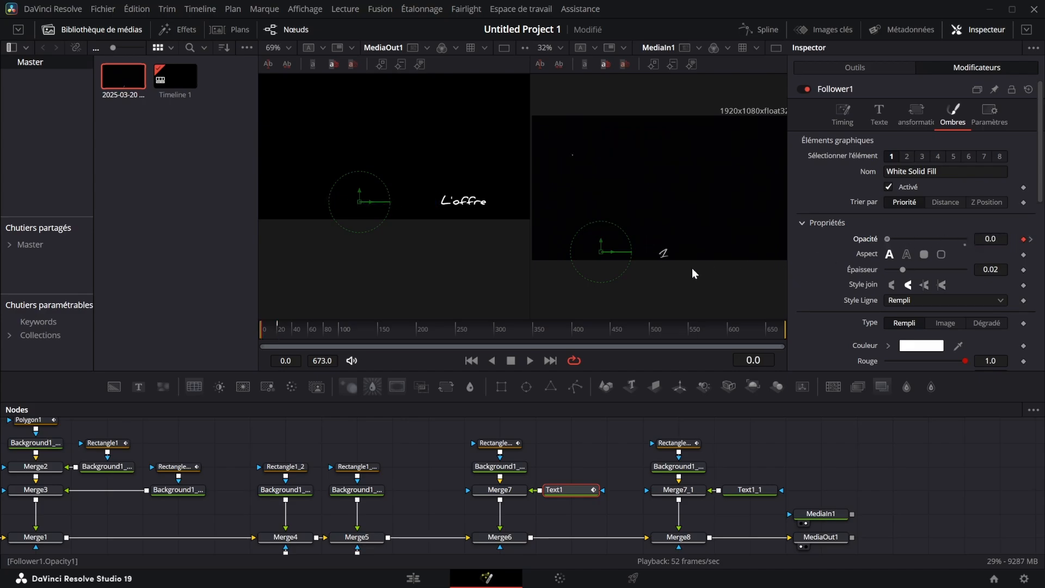
- Add a Follower modifier to the "L'offre" text with a delay of 2 between letters
{"action": "left_click", "coordinate": [751, 489]}
{"action": "right_click", "coordinate": [920, 220]}
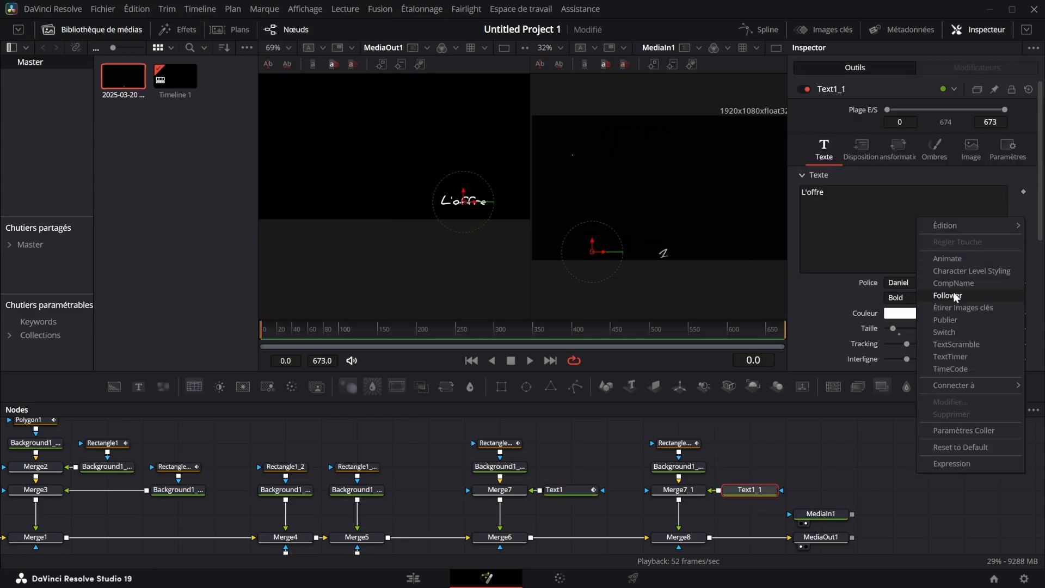
{"action": "left_click", "coordinate": [948, 295]}
{"action": "left_click", "coordinate": [992, 68]}
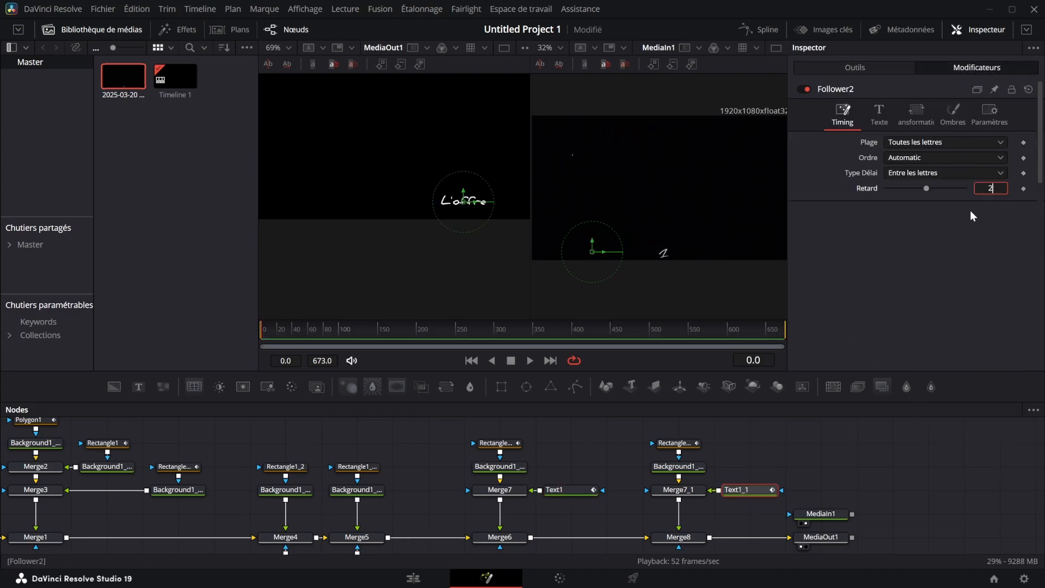
{"action": "key", "text": "Return"}
- Keyframe the "L'offre" Follower's opacity from 0.0 at frame 0 to 1.0 at about frame 22 and preview the letter-by-letter fade
{"action": "left_click", "coordinate": [953, 114]}
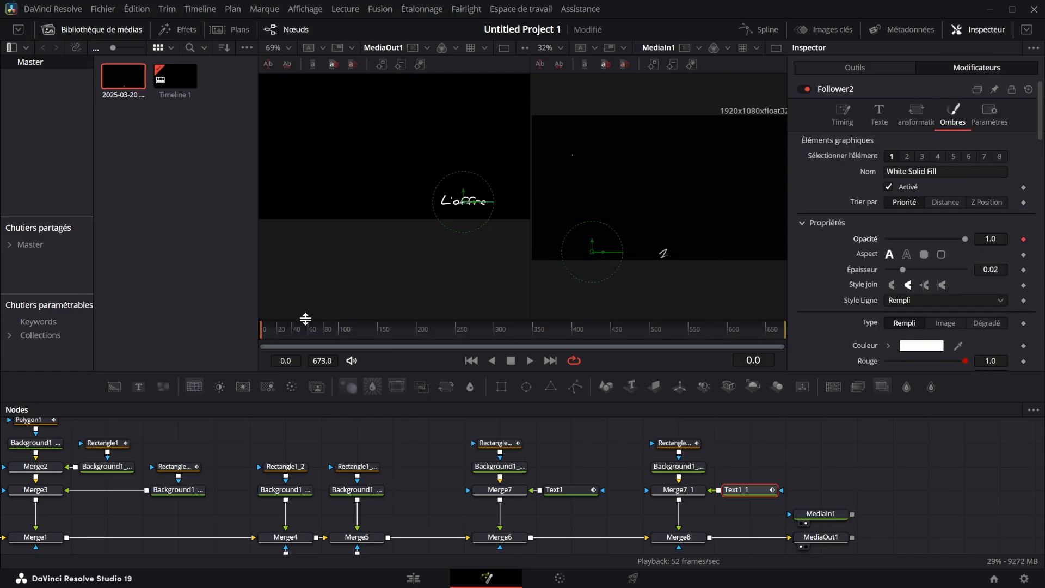
{"action": "left_click", "coordinate": [279, 333]}
{"action": "left_click", "coordinate": [1023, 240]}
{"action": "left_click", "coordinate": [1017, 239]}
{"action": "double_click", "coordinate": [985, 240]}
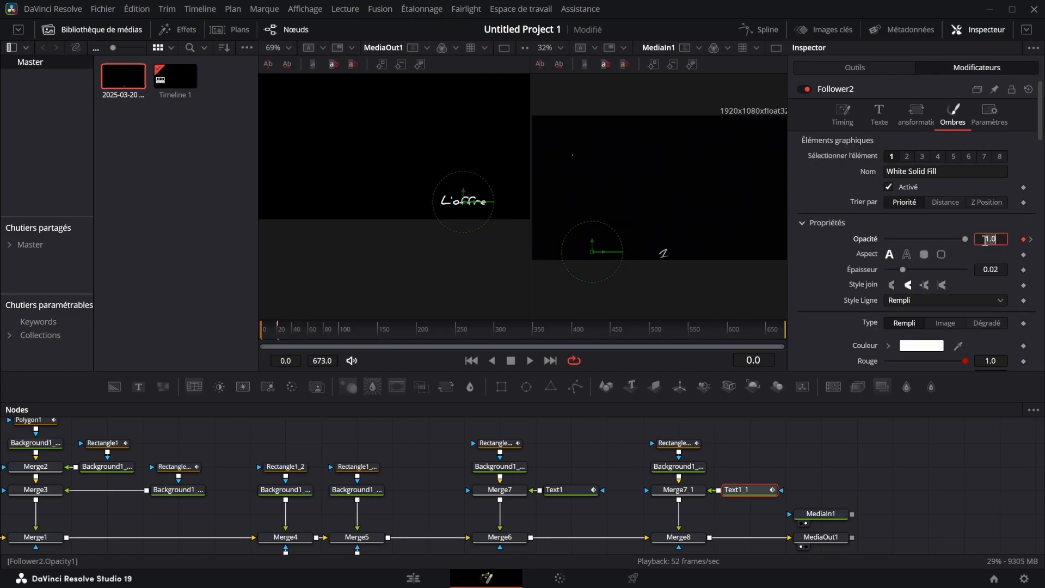
{"action": "type", "text": "0"}
{"action": "key", "text": "Return"}
{"action": "mouse_move", "coordinate": [273, 332]}
{"action": "left_mouse_down"}
{"action": "mouse_move", "coordinate": [264, 339]}
{"action": "mouse_move", "coordinate": [282, 333]}
{"action": "mouse_move", "coordinate": [273, 333]}
{"action": "left_mouse_up"}
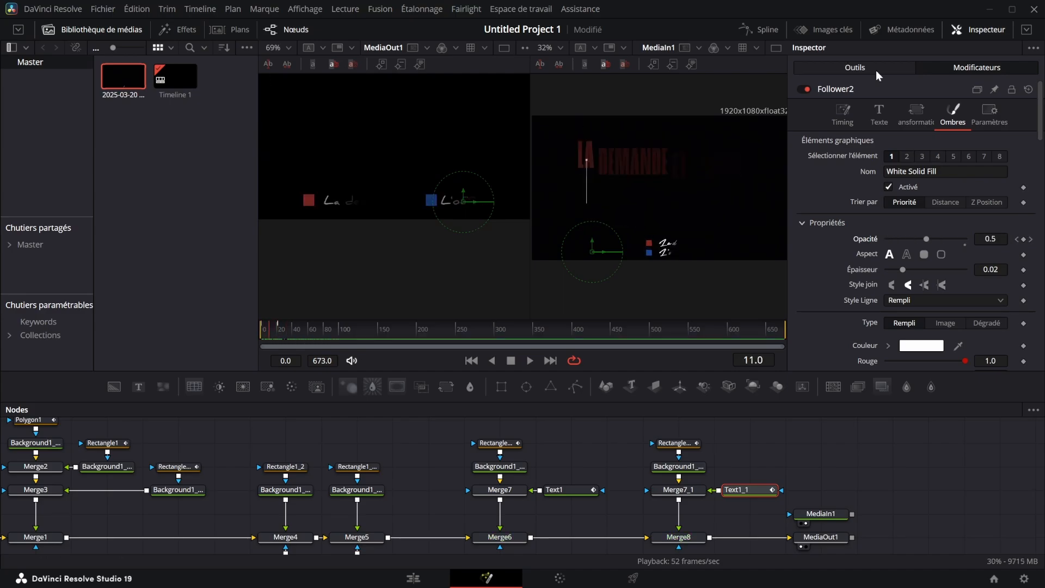
- Set the "L'offre" Follower's delay between letters to 5 and open the "La demande" Follower's delay setting
{"action": "left_click", "coordinate": [877, 68]}
{"action": "left_click", "coordinate": [998, 65]}
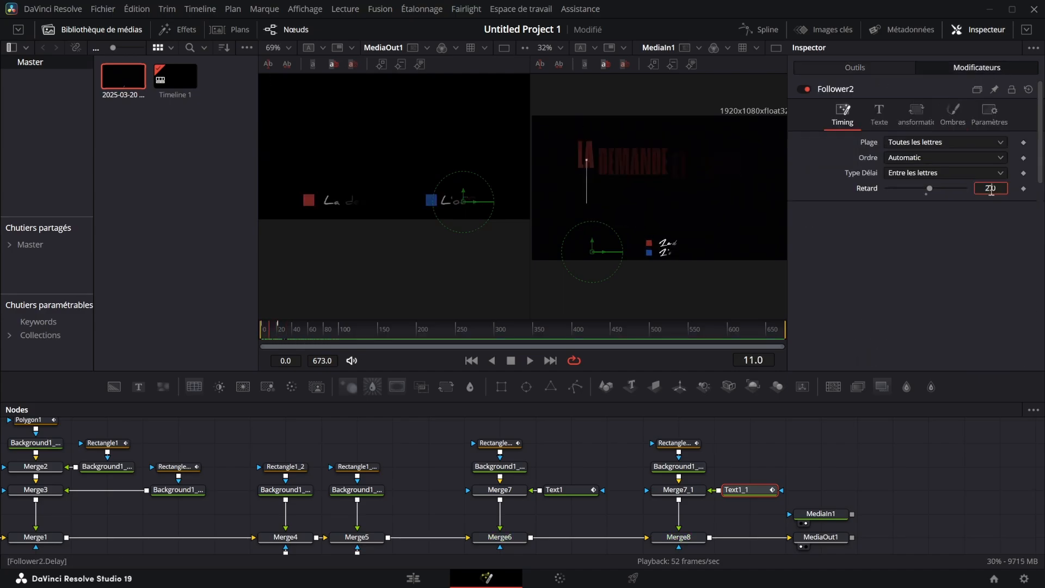
{"action": "key", "text": "Return"}
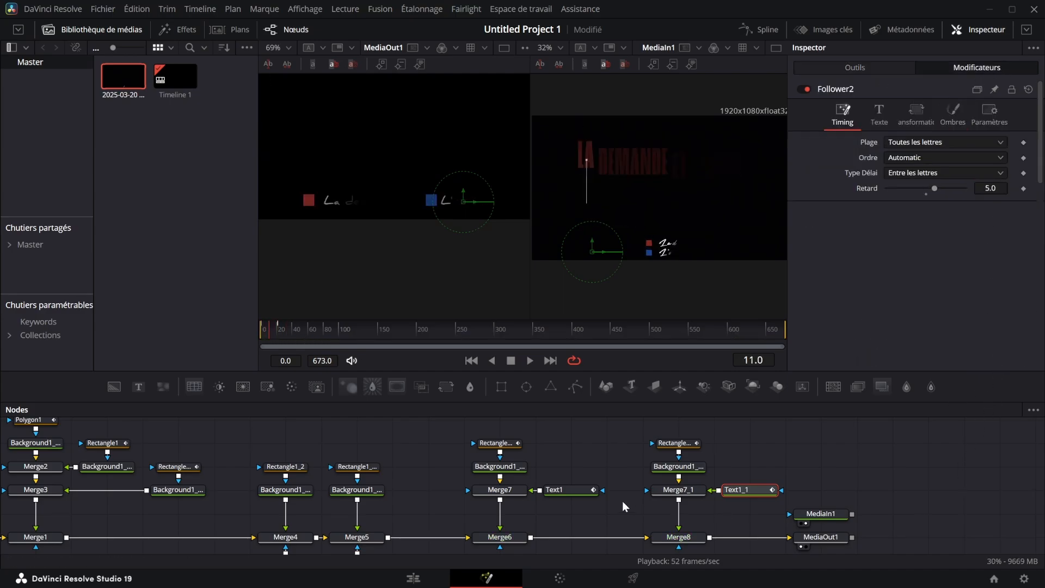
{"action": "left_click", "coordinate": [567, 489]}
{"action": "left_click", "coordinate": [851, 117]}
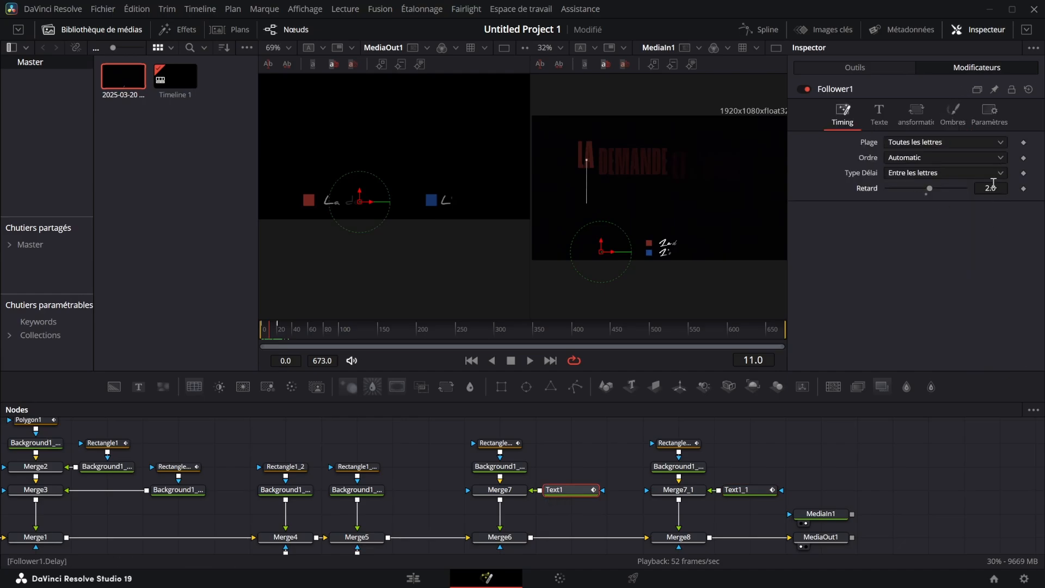
- Select both legend groups and examine their keyframe curves together in the spline editor
{"action": "left_click", "coordinate": [754, 489]}
{"action": "left_click_drag", "start_coordinate": [747, 490], "coordinate": [467, 434]}
{"action": "left_click", "coordinate": [760, 29]}
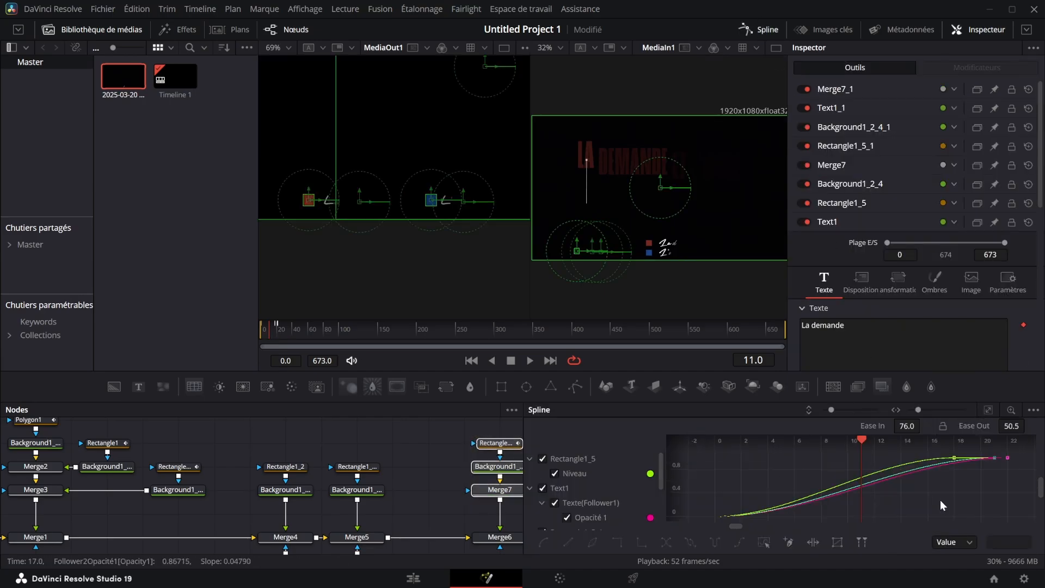
{"action": "left_click_drag", "start_coordinate": [959, 423], "coordinate": [831, 67]}
{"action": "left_click", "coordinate": [776, 31]}
- Go through the legend squares' settings and toggle the same Paramètres option on both legend texts
{"action": "left_click", "coordinate": [1025, 203]}
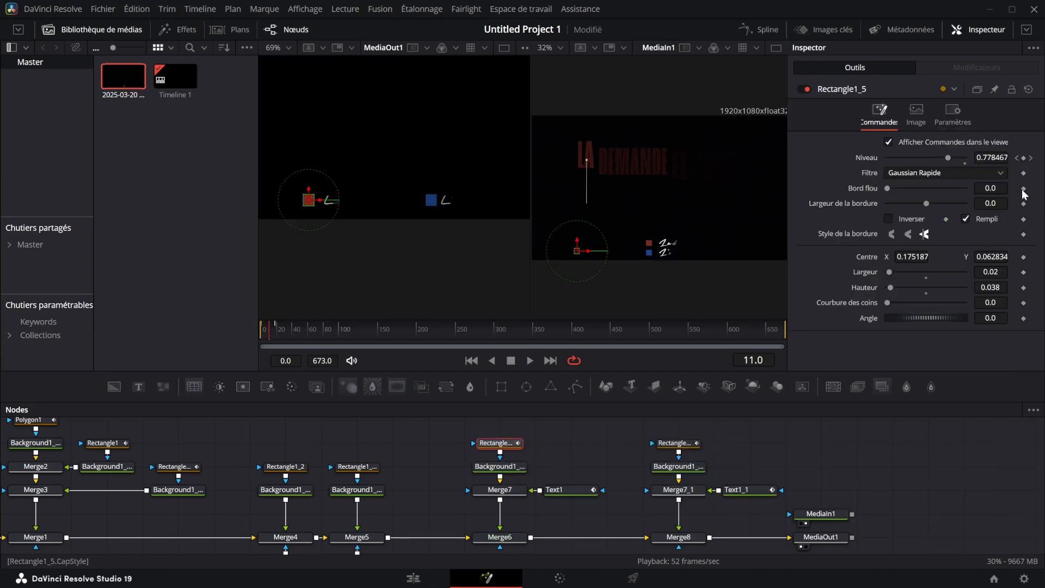
{"action": "left_click", "coordinate": [953, 118]}
{"action": "left_click", "coordinate": [675, 442]}
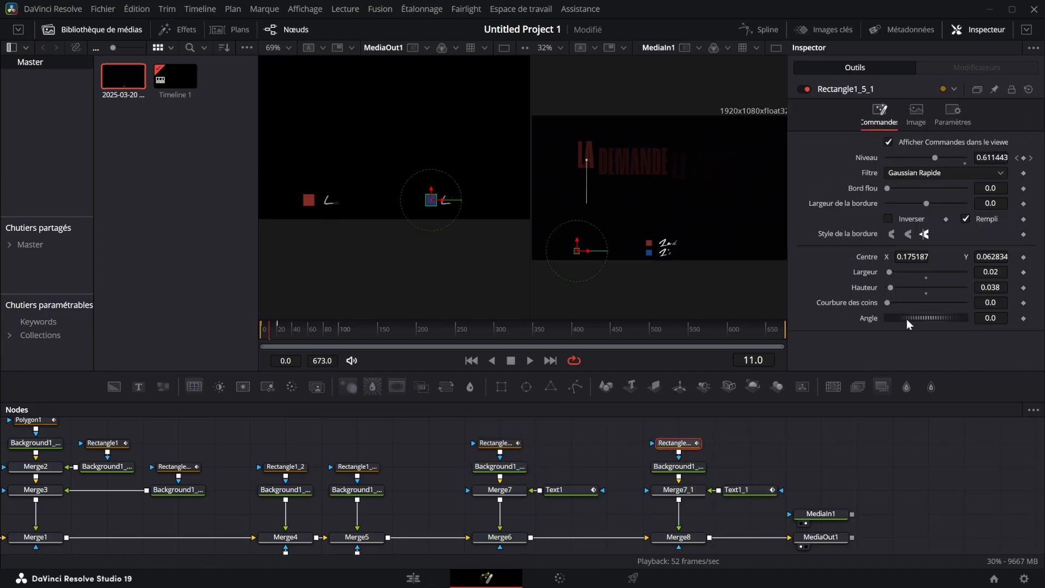
{"action": "left_click", "coordinate": [753, 490]}
{"action": "left_click", "coordinate": [888, 229]}
{"action": "left_click", "coordinate": [554, 490]}
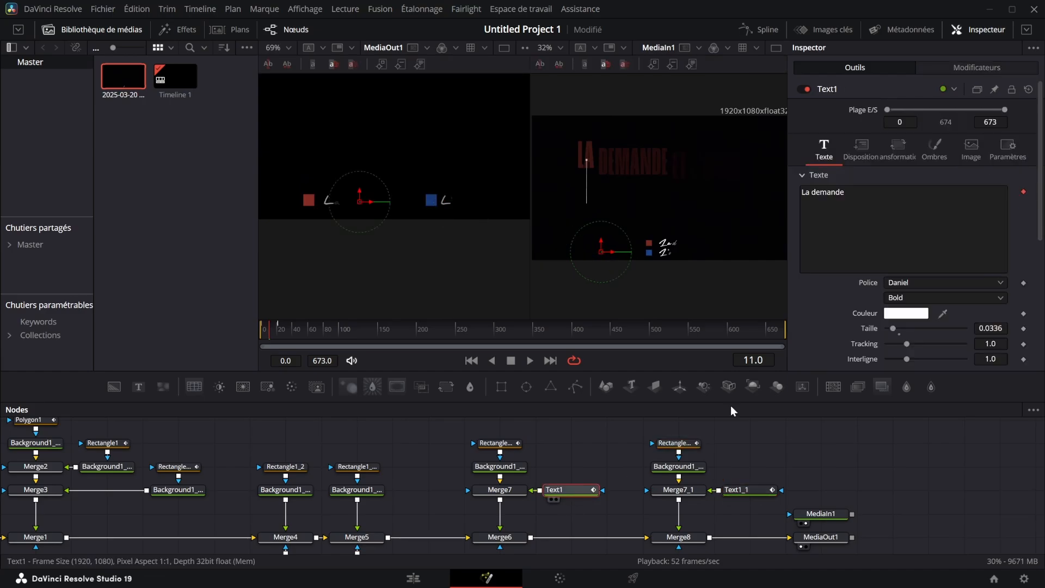
{"action": "left_click", "coordinate": [1008, 147]}
{"action": "left_click", "coordinate": [889, 229]}
- Add a Text node merged into the main chain between the "L'offre" legend merge and MediaOut, and go to frame 23
{"action": "left_click_drag", "start_coordinate": [893, 491], "coordinate": [733, 446]}
{"action": "left_click_drag", "start_coordinate": [724, 450], "coordinate": [833, 497]}
{"action": "left_click", "coordinate": [779, 458]}
{"action": "left_click_drag", "start_coordinate": [138, 386], "coordinate": [550, 491]}
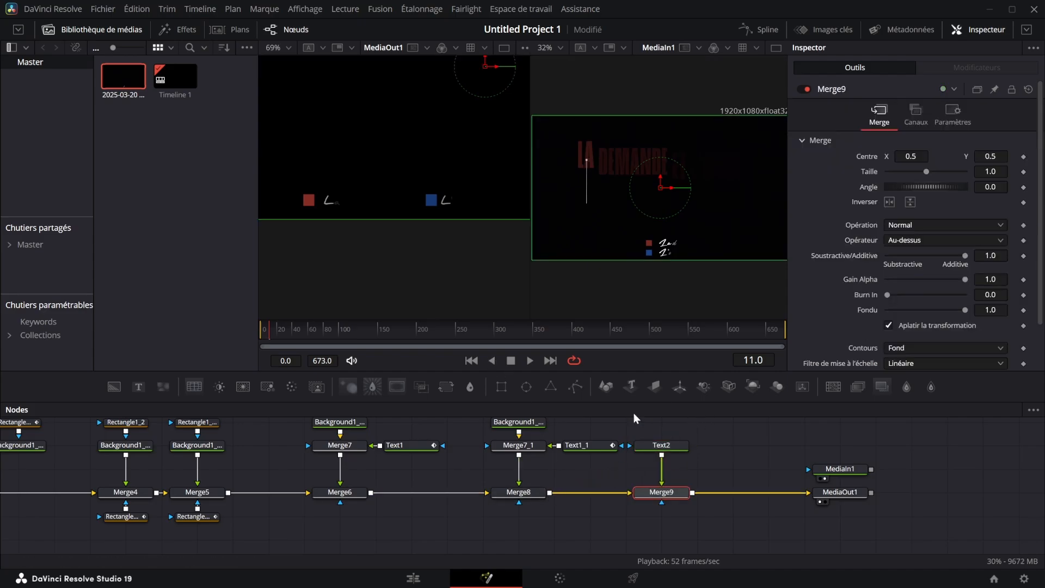
{"action": "left_click_drag", "start_coordinate": [392, 330], "coordinate": [279, 342]}
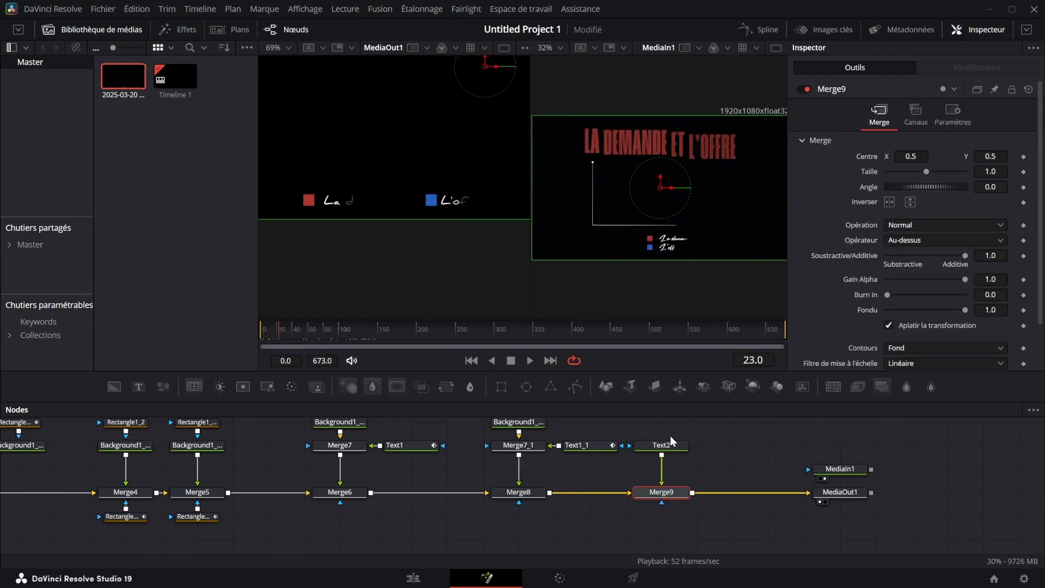
- Enter "LA DEMANDE ET L'OFFRE" as the new node's text and set its font to Zuume
{"action": "left_click", "coordinate": [664, 445]}
{"action": "left_click", "coordinate": [942, 214]}
{"action": "type", "text": "LA"}
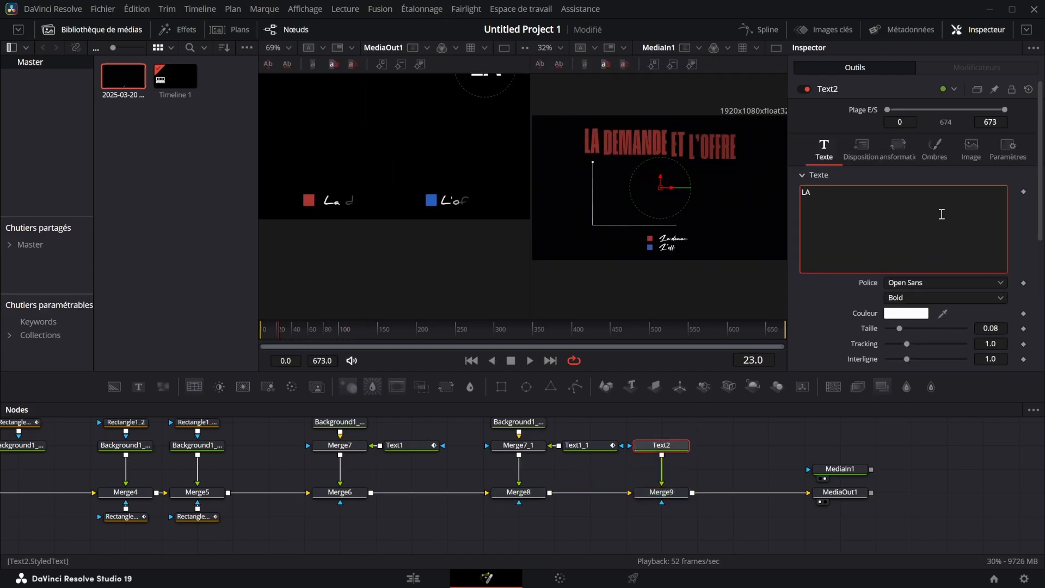
{"action": "type", "text": " DEMANDE ET L'OFFRE"}
{"action": "left_click", "coordinate": [952, 280]}
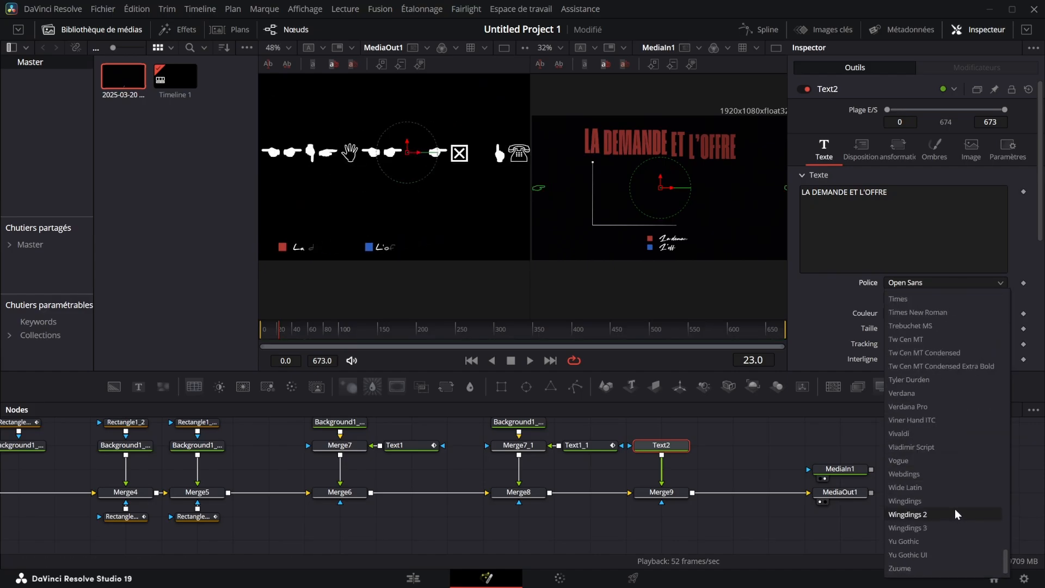
{"action": "left_click", "coordinate": [945, 572]}
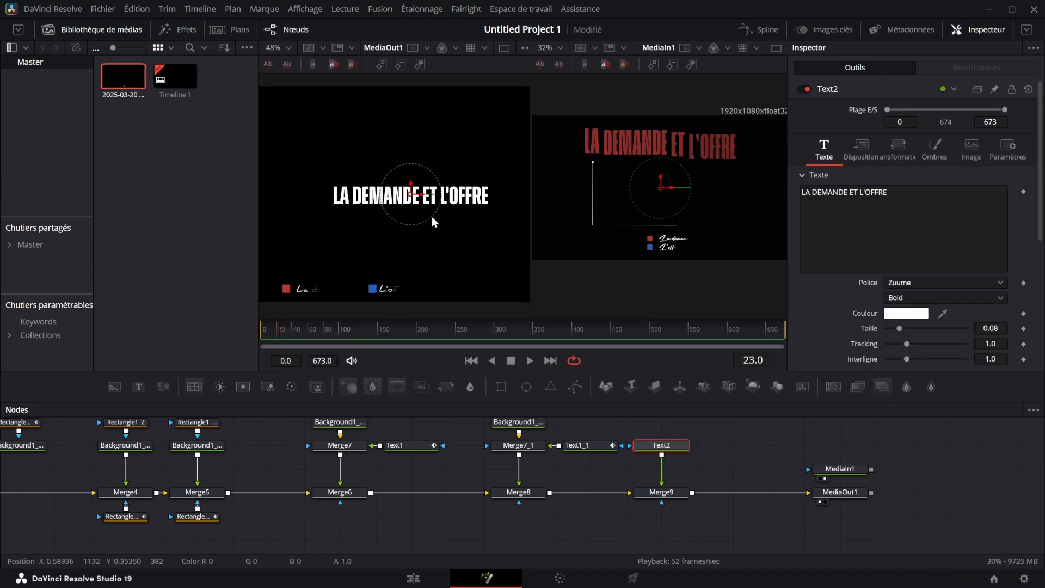
- Move the title to the upper part of the frame, enlarge it to about 0.1535 and colour it dark red
{"action": "scroll", "coordinate": [432, 217], "scroll_direction": "down", "scroll_amount": 1}
{"action": "scroll", "coordinate": [432, 213], "scroll_direction": "up", "scroll_amount": 1}
{"action": "left_click_drag", "start_coordinate": [411, 186], "coordinate": [411, 124]}
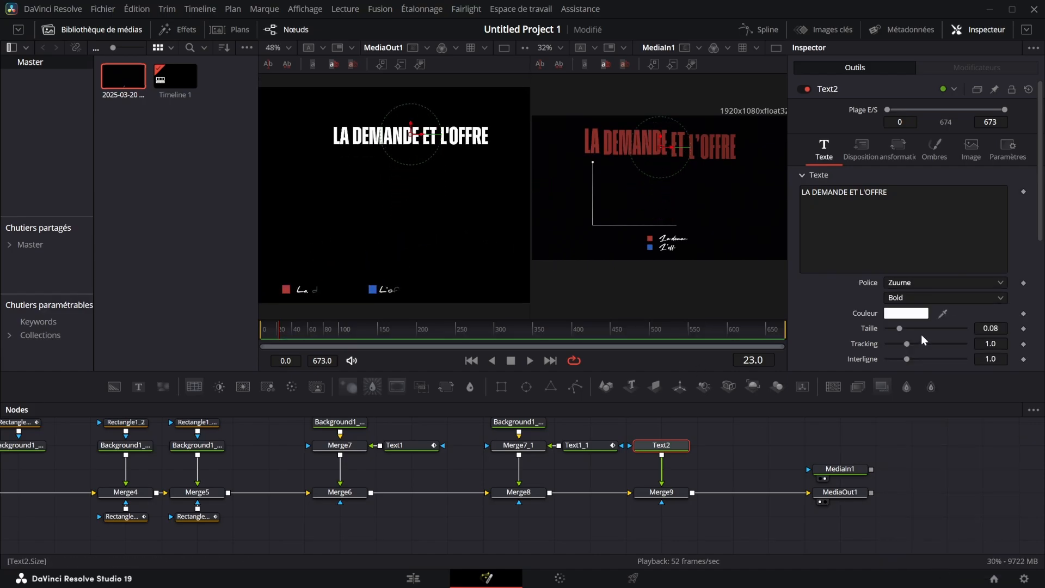
{"action": "left_click_drag", "start_coordinate": [900, 328], "coordinate": [913, 326]}
{"action": "left_click_drag", "start_coordinate": [381, 191], "coordinate": [401, 225]}
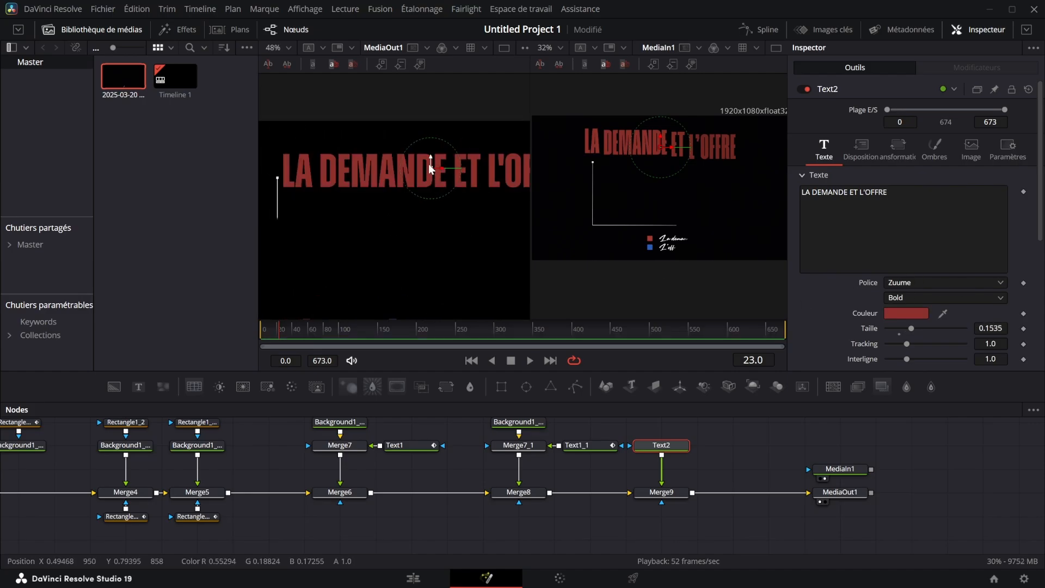
- Nudge the title up closer to the frame's upper edge and save the project
{"action": "left_click_drag", "start_coordinate": [429, 164], "coordinate": [431, 145]}
{"action": "scroll", "coordinate": [436, 153], "scroll_direction": "up", "scroll_amount": 1}
{"action": "scroll", "coordinate": [399, 173], "scroll_direction": "down", "scroll_amount": 3}
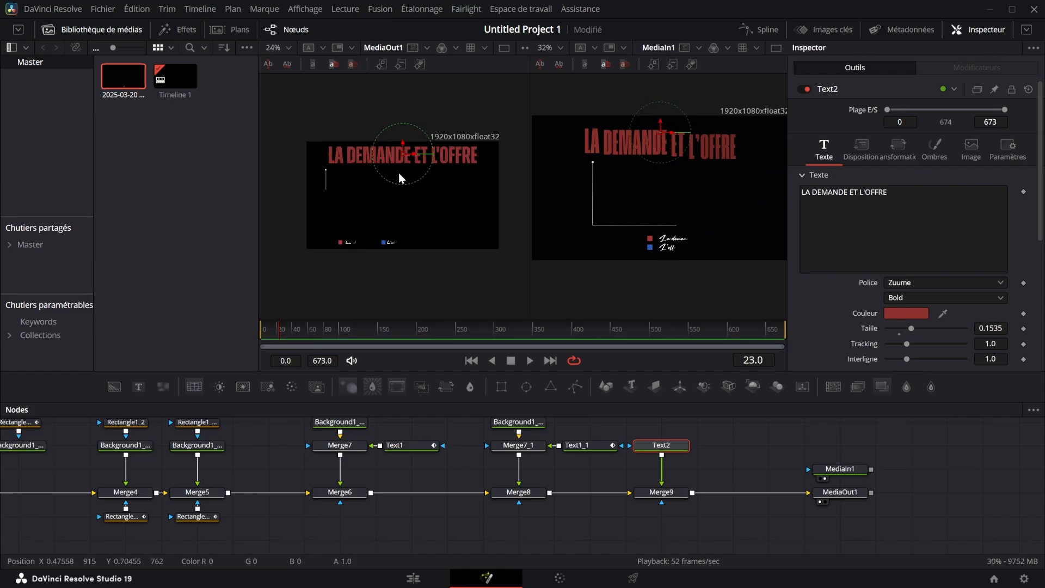
{"action": "scroll", "coordinate": [399, 173], "scroll_direction": "up", "scroll_amount": 1}
{"action": "key", "text": "ctrl+s"}
- Add a Follower modifier to the title at frame 0 and set its order to Courbe manuelle
{"action": "left_click_drag", "start_coordinate": [277, 331], "coordinate": [246, 331]}
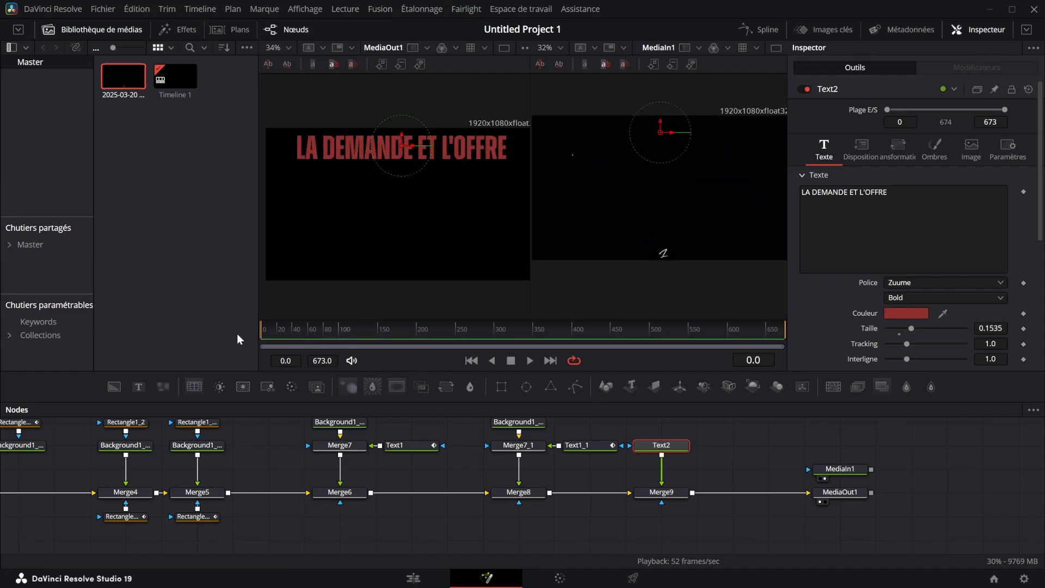
{"action": "right_click", "coordinate": [866, 224]}
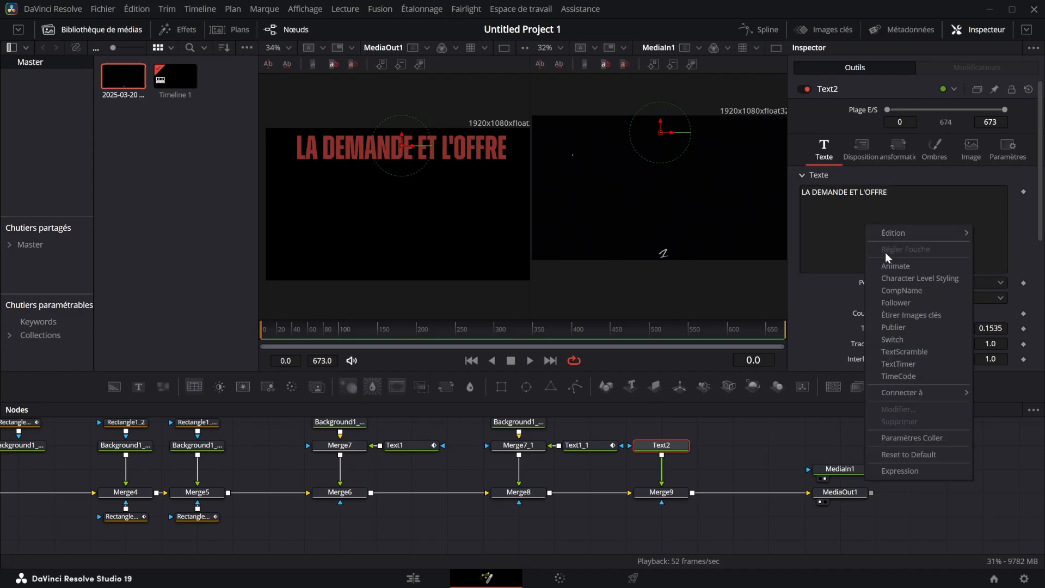
{"action": "left_click", "coordinate": [906, 302]}
{"action": "left_click", "coordinate": [978, 67]}
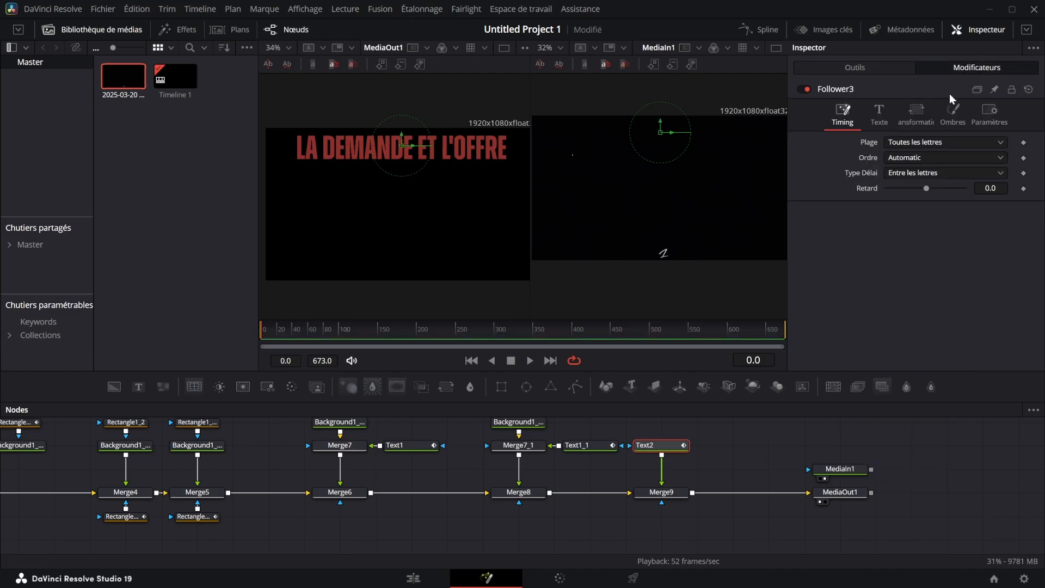
{"action": "left_click", "coordinate": [910, 161]}
{"action": "left_click", "coordinate": [925, 270]}
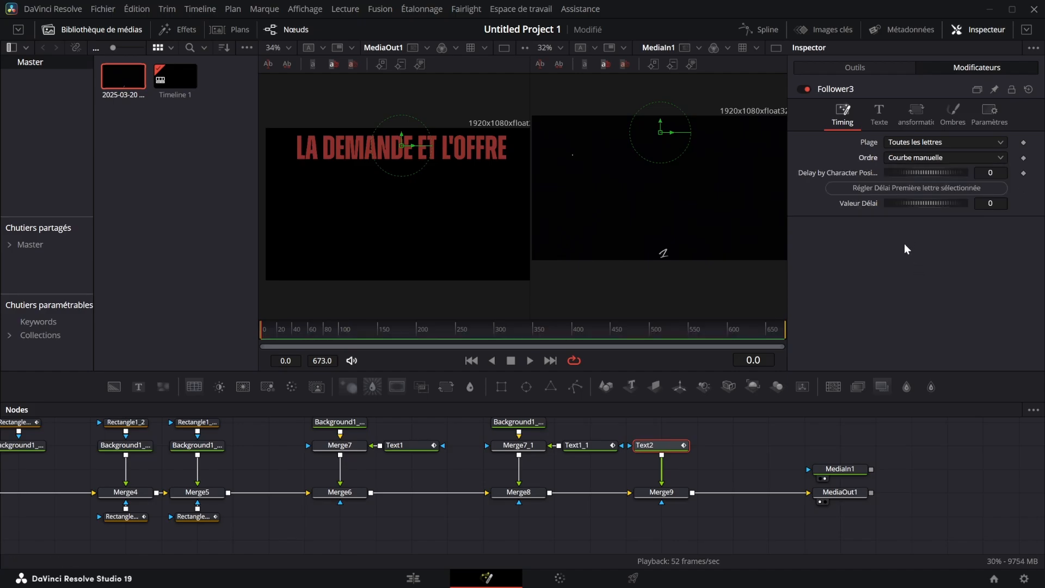
{"action": "left_click_drag", "start_coordinate": [268, 332], "coordinate": [277, 332]}
{"action": "left_click", "coordinate": [261, 331]}
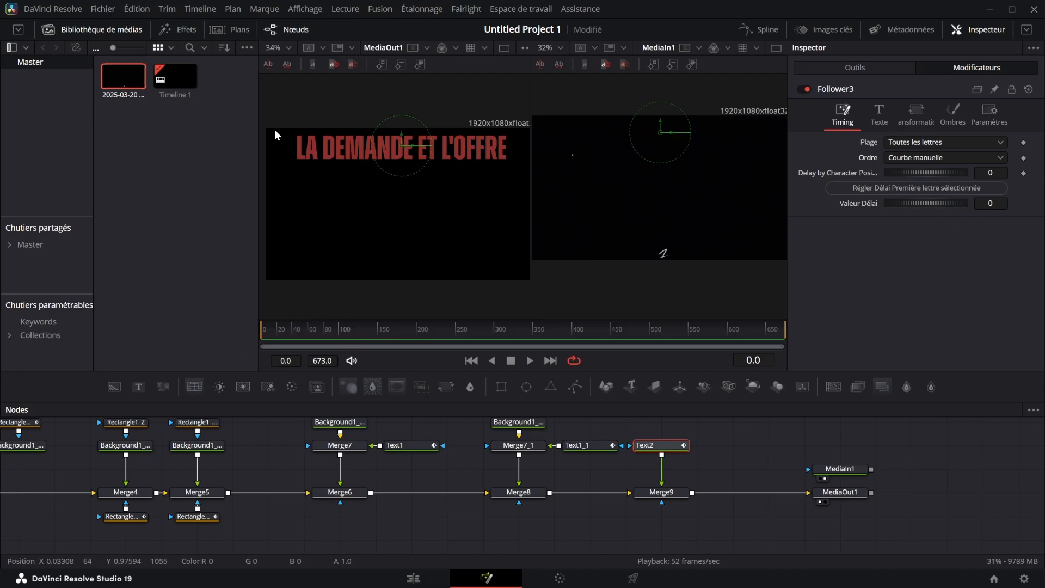
- Select the word "LA" in the title, keyframe the delay by character position and apply a delay of 0
{"action": "left_click", "coordinate": [308, 161]}
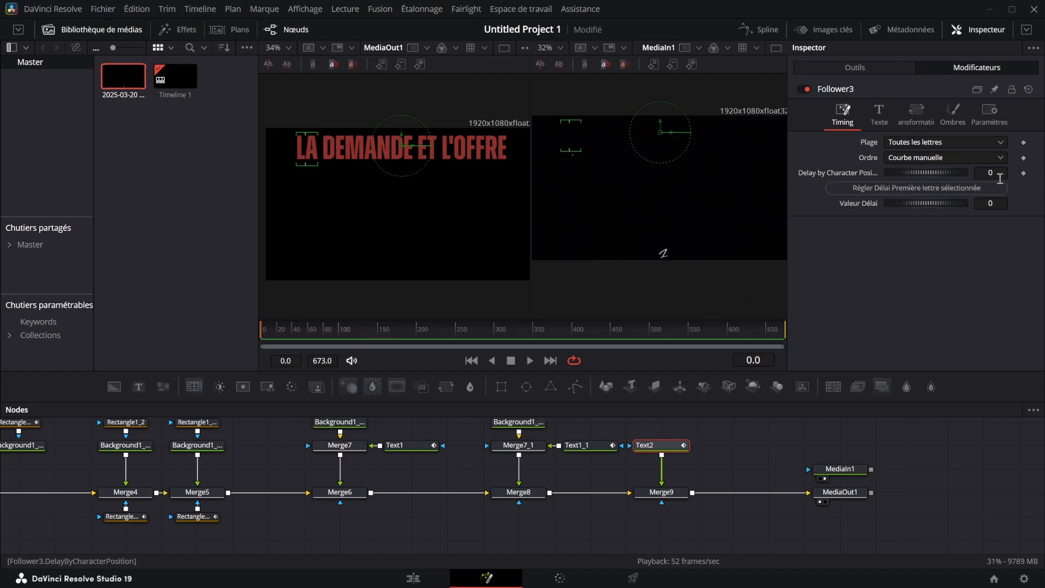
{"action": "left_click", "coordinate": [1024, 173]}
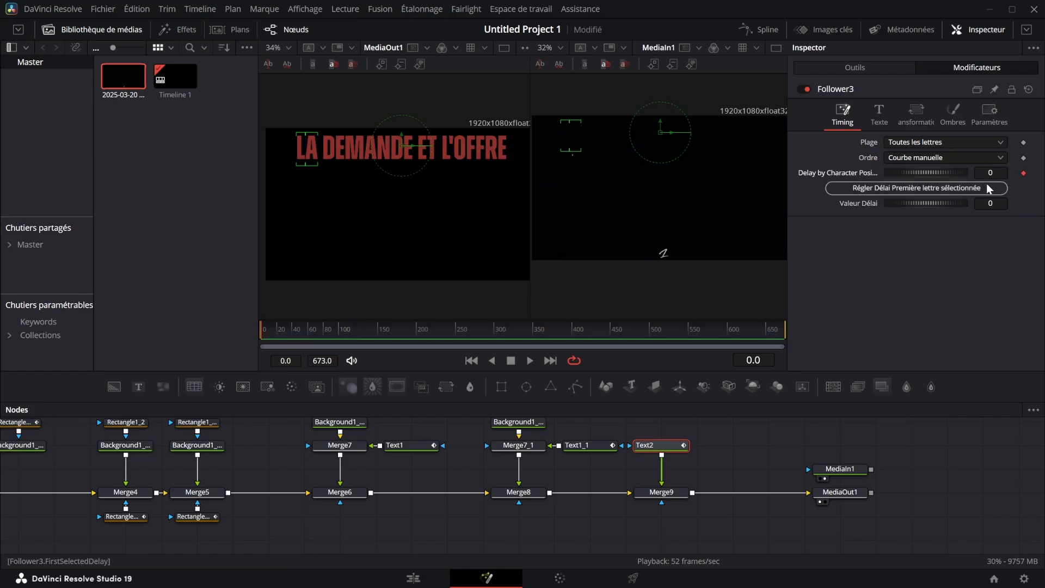
{"action": "left_click", "coordinate": [919, 189]}
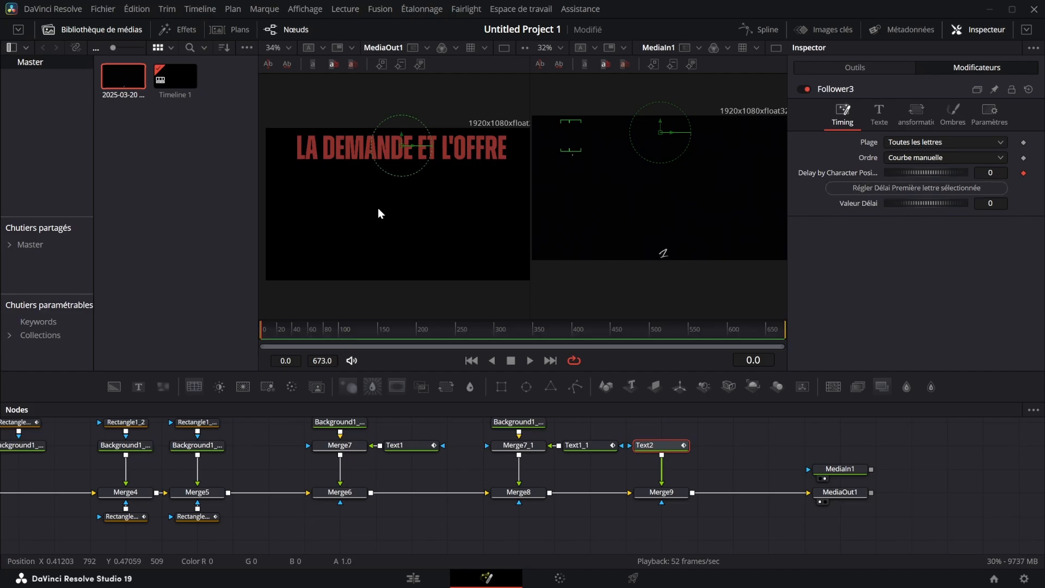
- Select the letters of "DEMANDE" in the title and apply a delay of 10
{"action": "left_click_drag", "start_coordinate": [410, 206], "coordinate": [330, 124]}
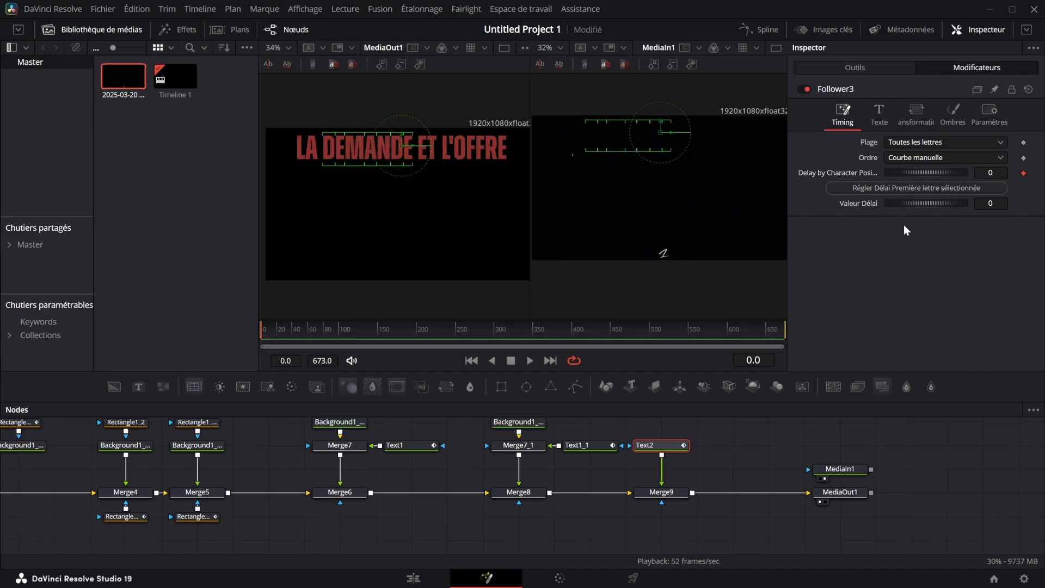
{"action": "left_click", "coordinate": [992, 204]}
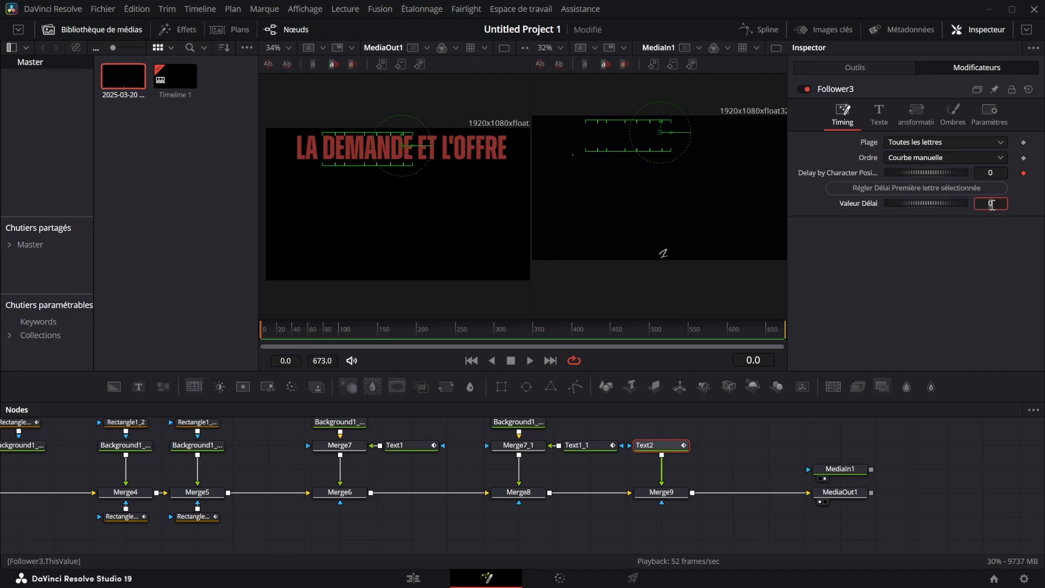
{"action": "left_click", "coordinate": [914, 190]}
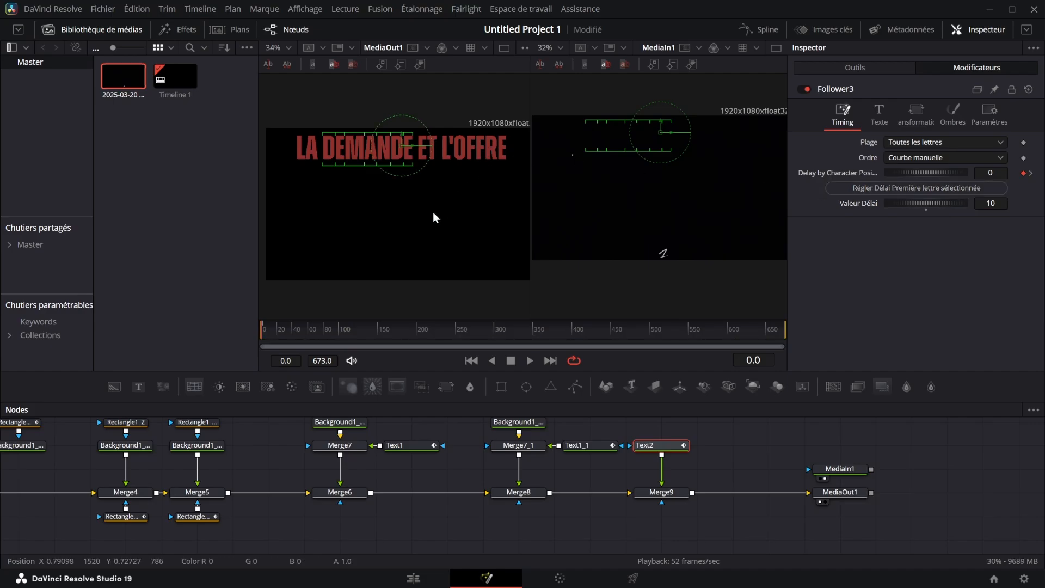
- Select the word "ET" in the title and apply a delay of 15
{"action": "left_click_drag", "start_coordinate": [435, 208], "coordinate": [422, 150]}
{"action": "left_click", "coordinate": [999, 204]}
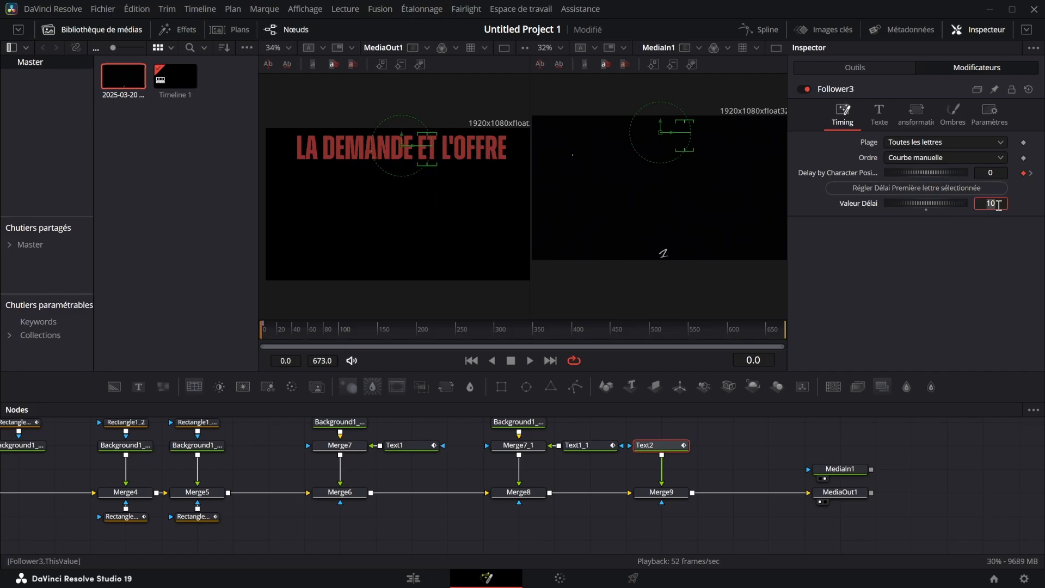
{"action": "type", "text": "5"}
{"action": "left_click", "coordinate": [937, 191]}
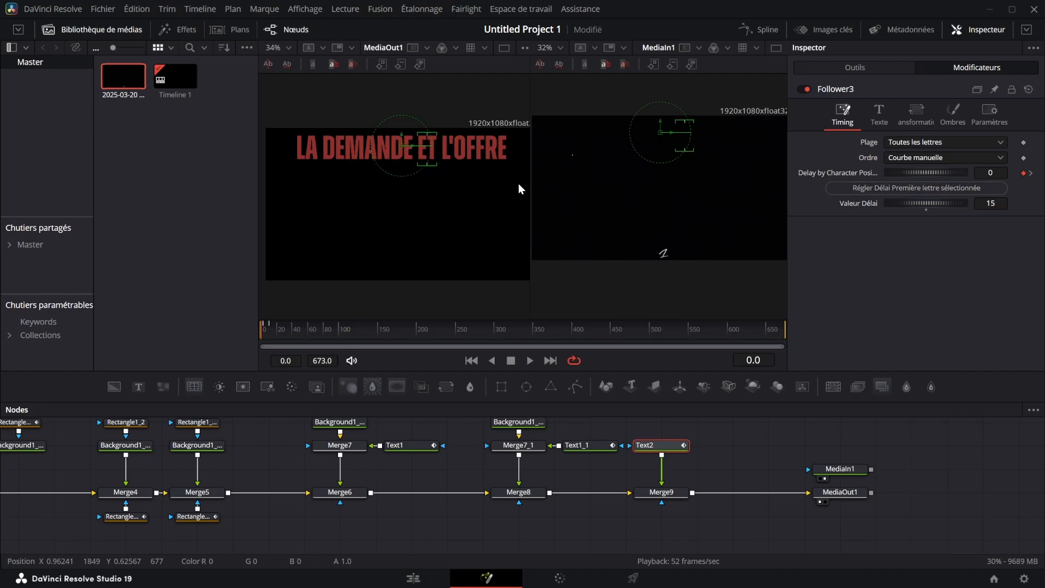
- Select the letters of "L'OFFRE" in the title and apply a delay of 20
{"action": "left_click_drag", "start_coordinate": [516, 176], "coordinate": [447, 135]}
{"action": "left_click", "coordinate": [998, 207]}
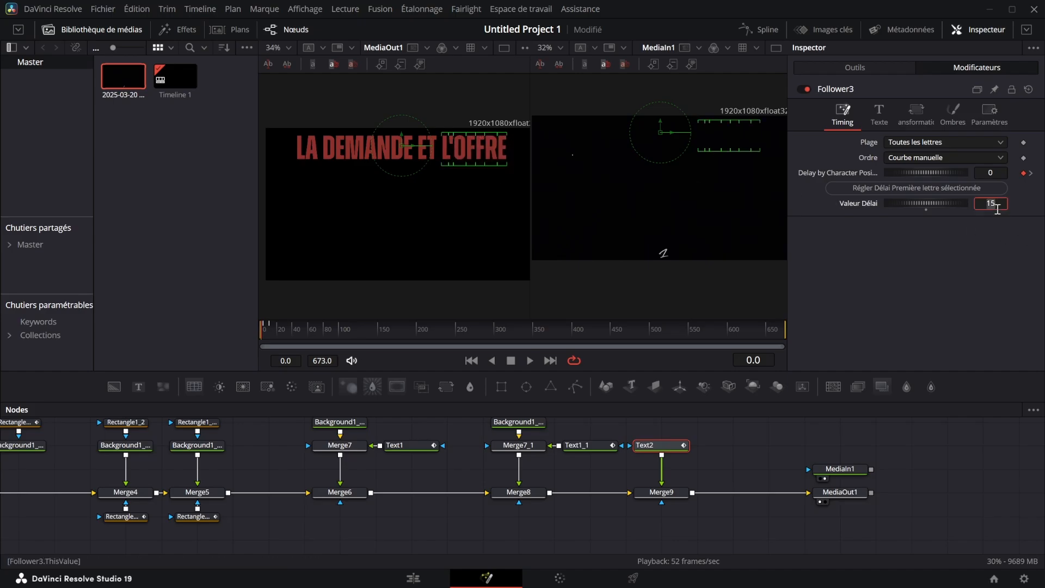
{"action": "left_click", "coordinate": [959, 186]}
- Convert all keyframes of the title's delay-by-character curve to stepped interpolation in the spline editor
{"action": "left_click", "coordinate": [760, 29]}
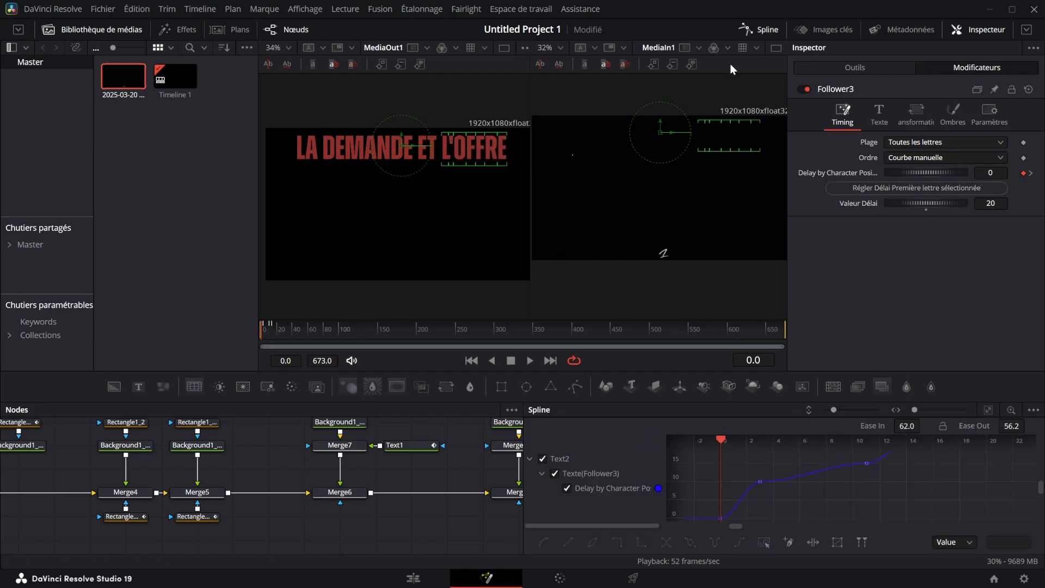
{"action": "left_click", "coordinate": [984, 411]}
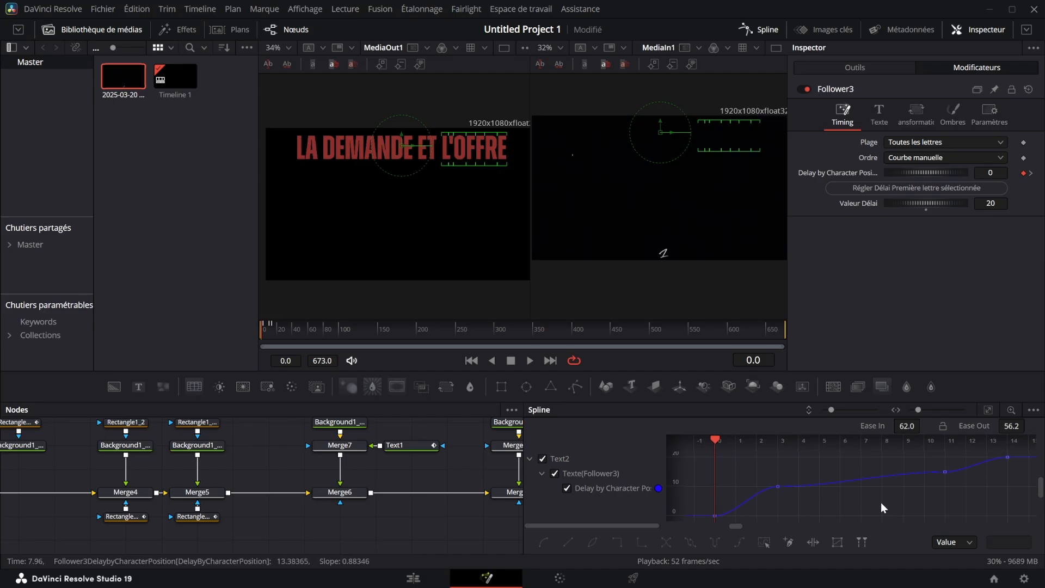
{"action": "key", "text": "ctrl+a"}
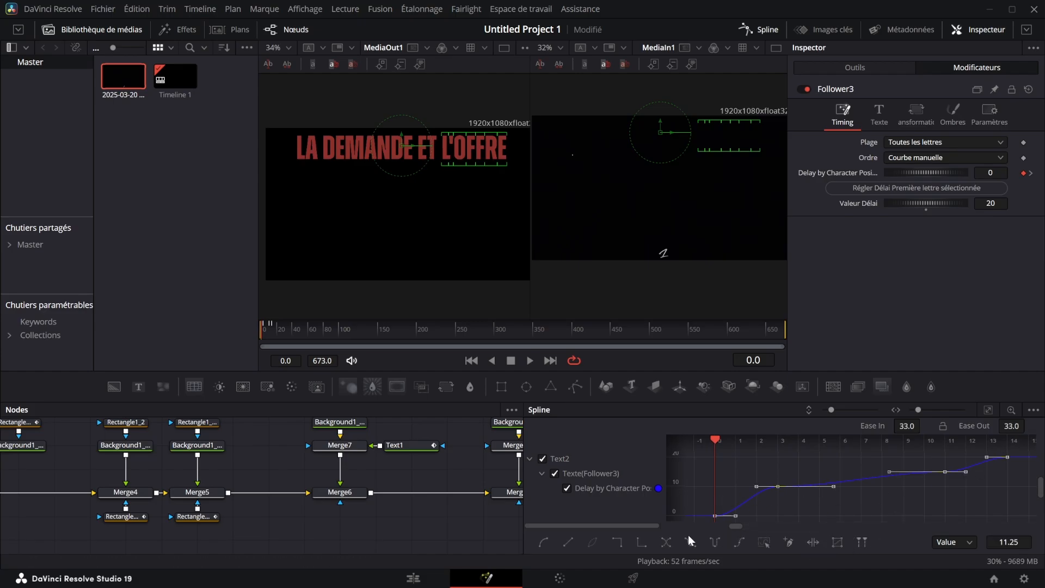
{"action": "left_click", "coordinate": [622, 541]}
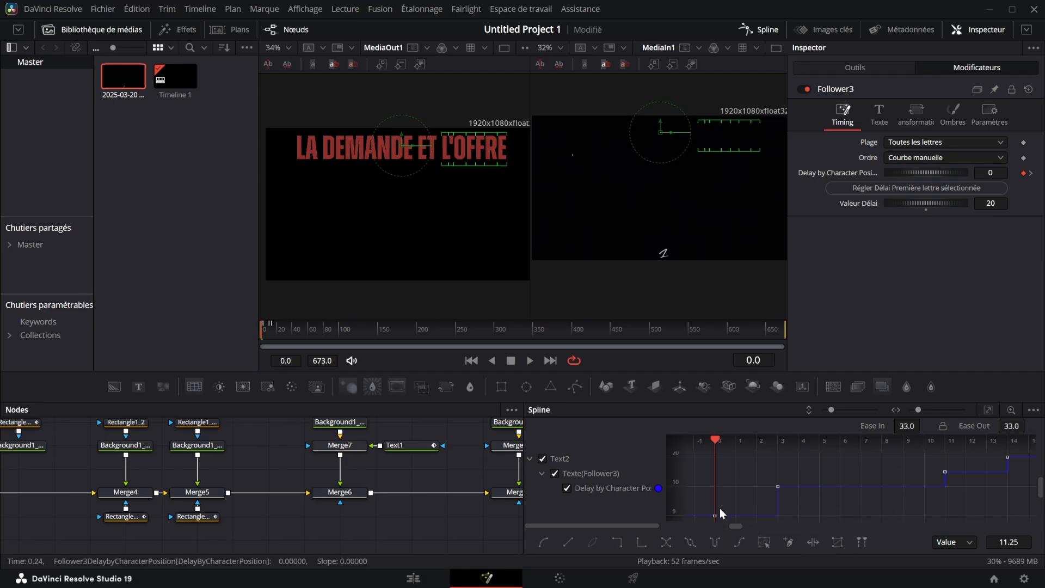
{"action": "key", "text": "ctrl+a"}
{"action": "left_click_drag", "start_coordinate": [744, 469], "coordinate": [815, 503]}
{"action": "left_click_drag", "start_coordinate": [923, 460], "coordinate": [966, 489]}
- Add keyframes at frame 0 for the opacity and position offset in the title Follower's shading settings
{"action": "left_click", "coordinate": [953, 113]}
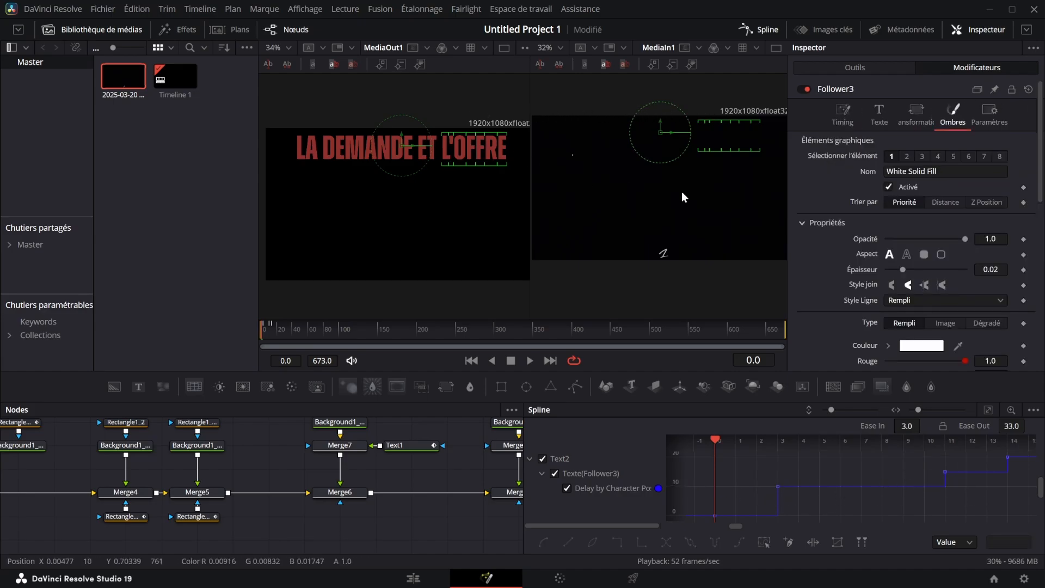
{"action": "left_click", "coordinate": [1024, 239]}
{"action": "scroll", "coordinate": [952, 268], "scroll_direction": "down", "scroll_amount": 5}
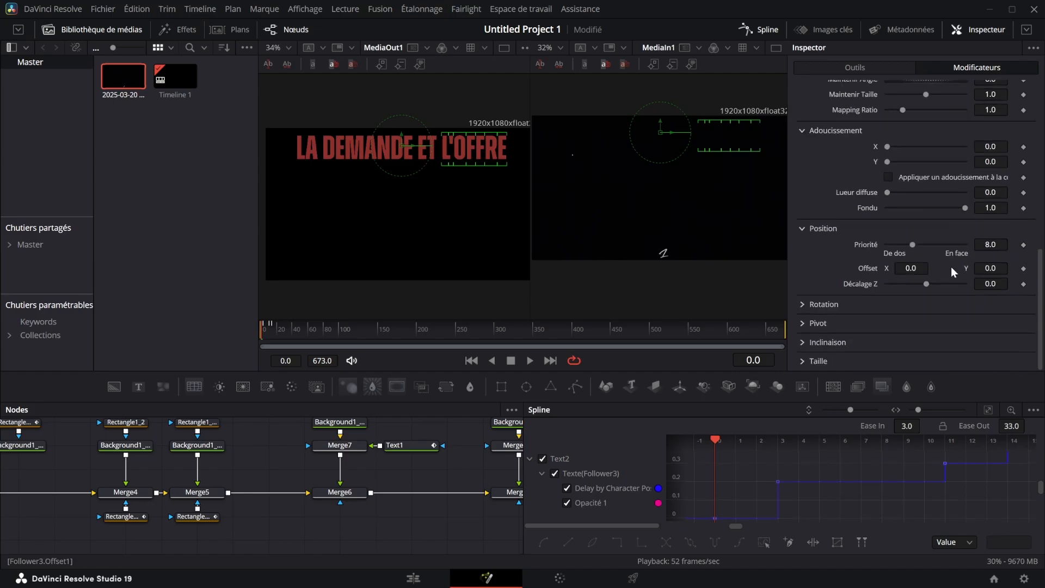
{"action": "left_click", "coordinate": [1024, 268]}
{"action": "left_click", "coordinate": [893, 89]}
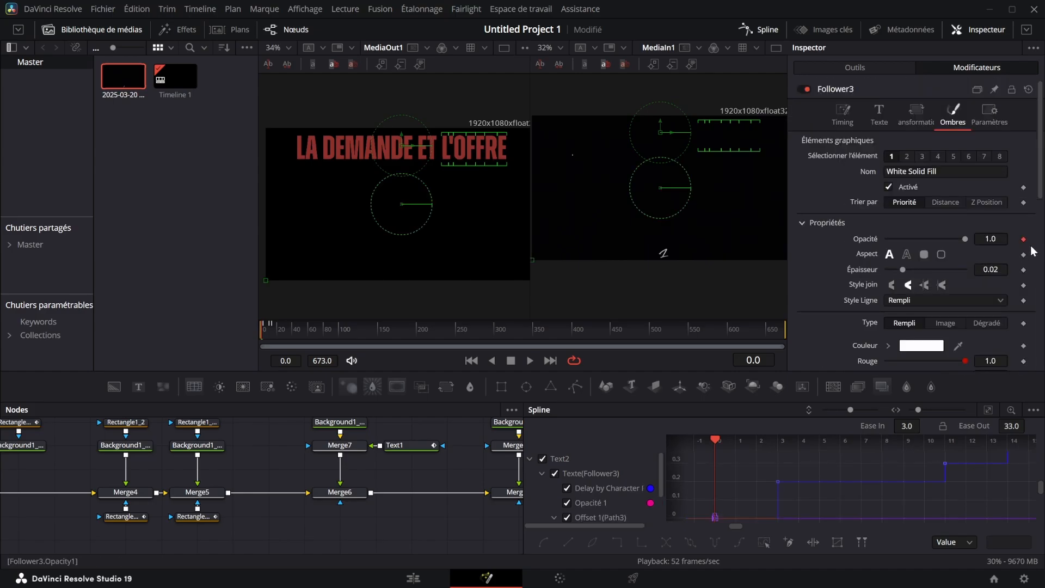
- Keyframe the title Follower's opacity and position offset at frame 10
{"action": "left_click_drag", "start_coordinate": [276, 333], "coordinate": [269, 332]}
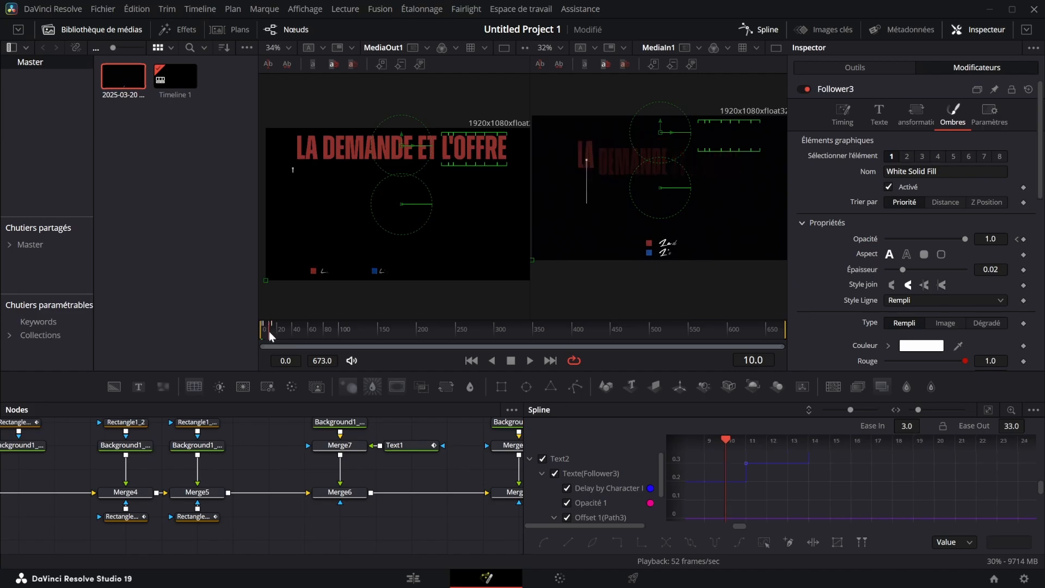
{"action": "scroll", "coordinate": [1026, 245], "scroll_direction": "down", "scroll_amount": 10}
{"action": "left_click", "coordinate": [1024, 250]}
- At frame 0, lower the title letters' Y offset and set their opacity to 0 so they rise and fade in
{"action": "left_click", "coordinate": [1017, 250]}
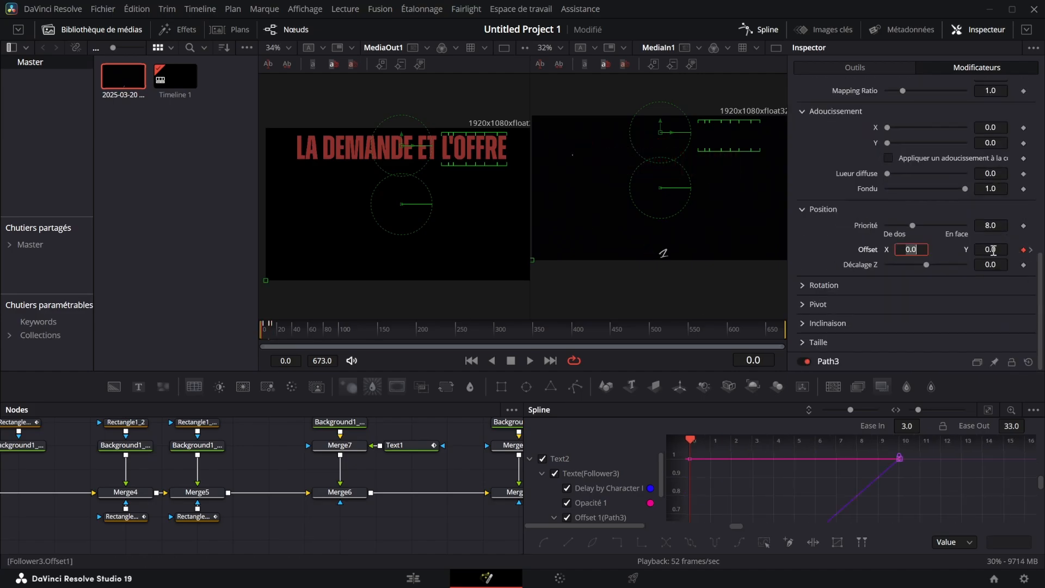
{"action": "left_click_drag", "start_coordinate": [995, 250], "coordinate": [992, 249]}
{"action": "scroll", "coordinate": [963, 245], "scroll_direction": "up", "scroll_amount": 10}
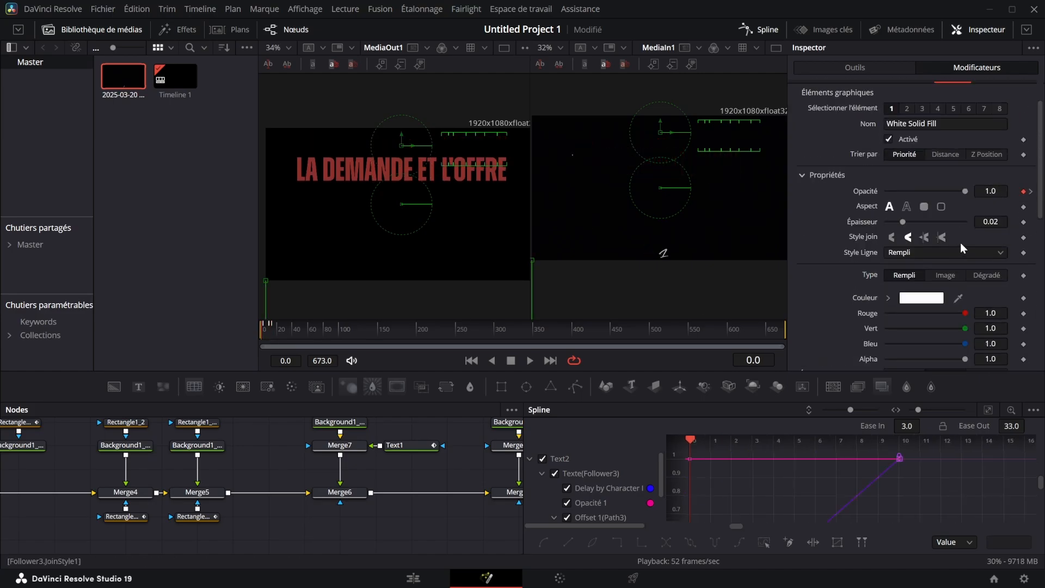
{"action": "left_click", "coordinate": [282, 332]}
{"action": "mouse_move", "coordinate": [282, 332]}
{"action": "left_mouse_down"}
{"action": "mouse_move", "coordinate": [264, 329]}
{"action": "mouse_move", "coordinate": [283, 329]}
{"action": "left_mouse_up"}
- Enable motion blur on the Text2 title with a quality of 5
{"action": "left_click", "coordinate": [855, 67]}
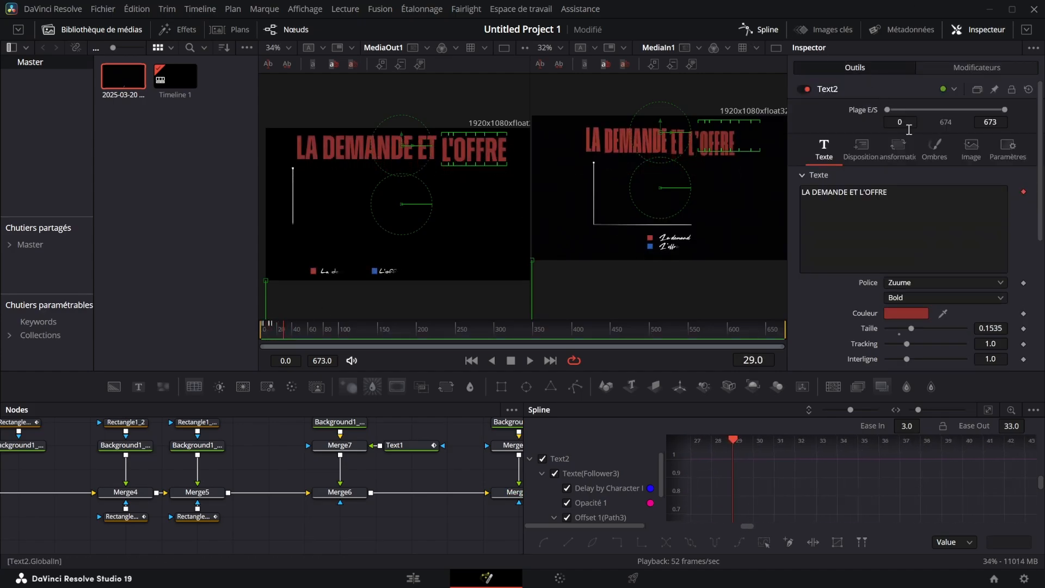
{"action": "left_click", "coordinate": [1008, 147]}
{"action": "left_click", "coordinate": [888, 228]}
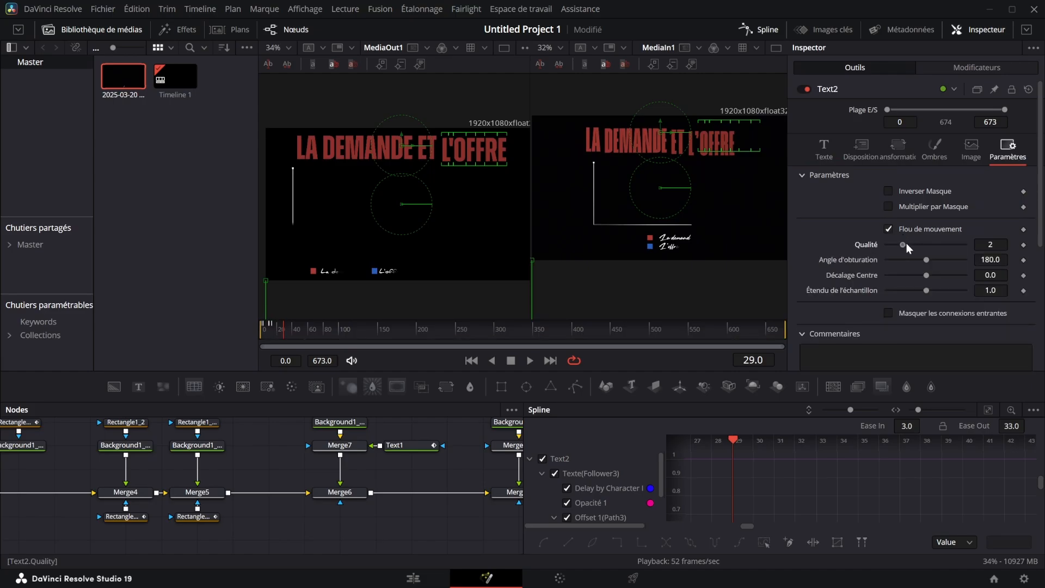
- Exclude the delay curve and flatten the title's opacity and offset keyframes in the spline editor, with an Ease In of 62.3
{"action": "left_click", "coordinate": [989, 411]}
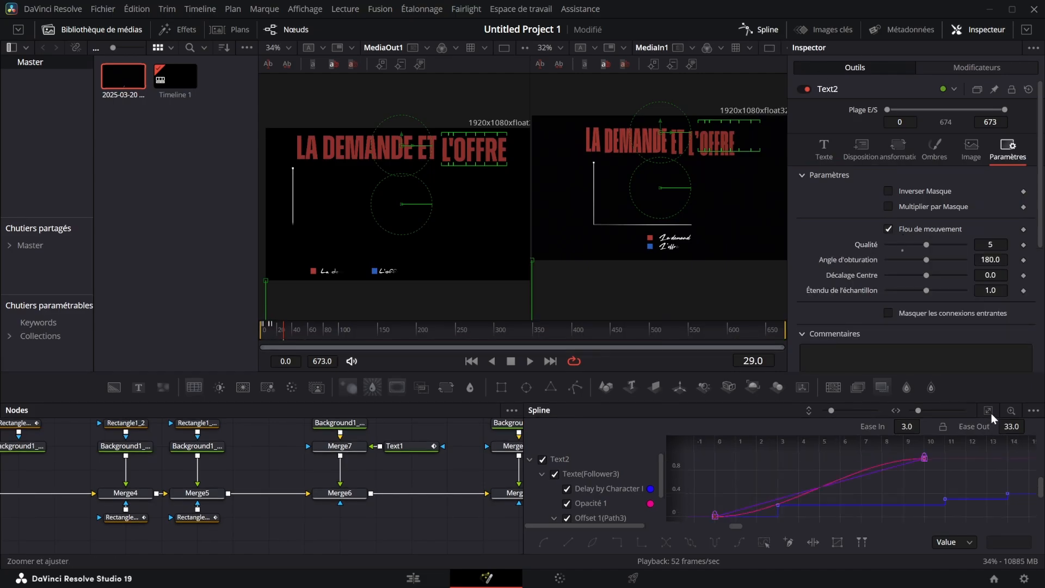
{"action": "left_click", "coordinate": [567, 490]}
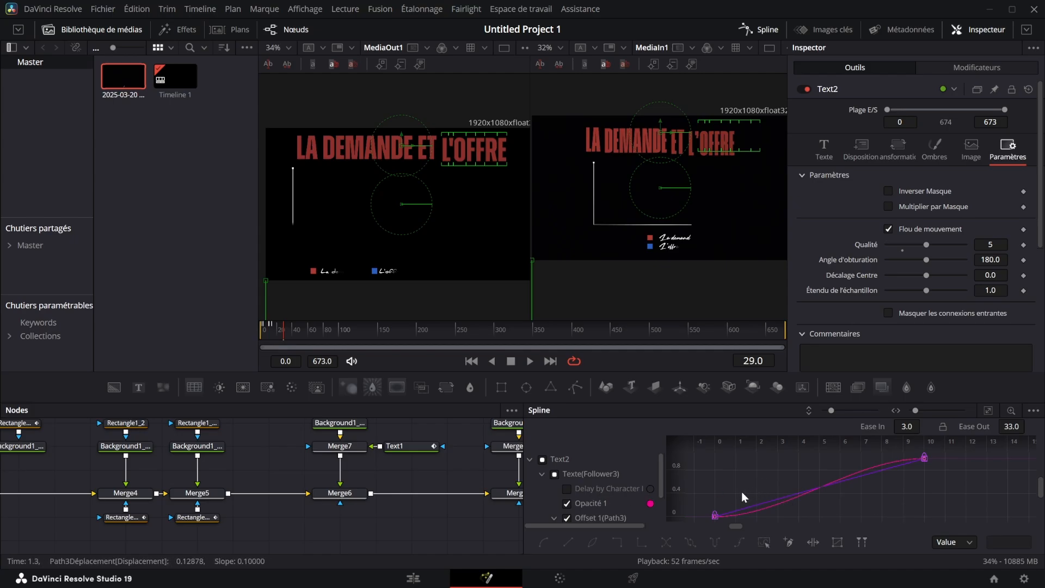
{"action": "key", "text": "ctrl+a"}
{"action": "key", "text": "f"}
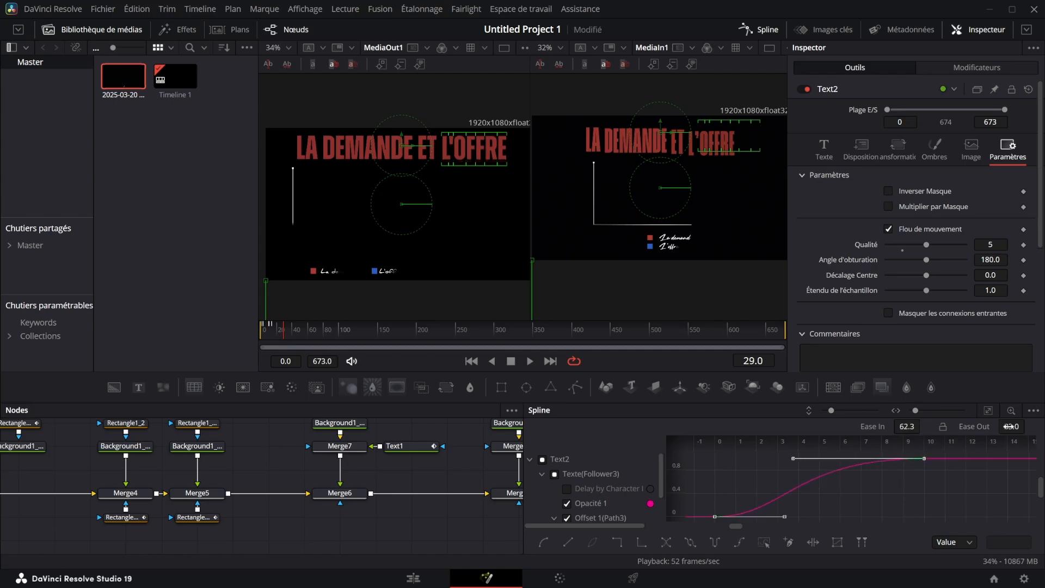
{"action": "left_click", "coordinate": [760, 29]}
{"action": "left_click", "coordinate": [277, 331]}
{"action": "left_click_drag", "start_coordinate": [278, 331], "coordinate": [393, 307]}
{"action": "key", "text": "Home"}
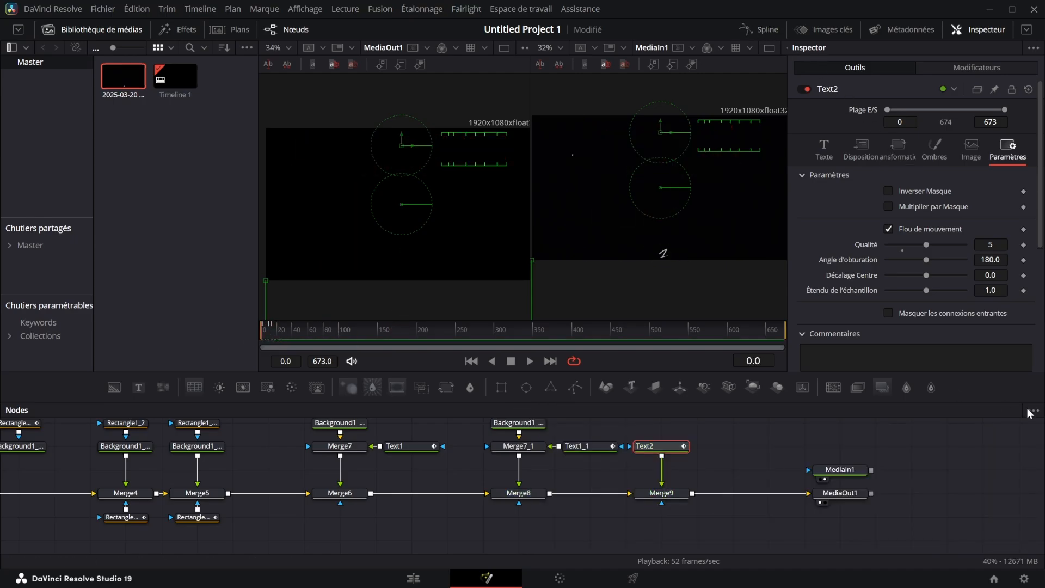
- Move MediaIn1 and MediaOut1 farther along the node tree and insert a Transform node after Merge9
{"action": "left_click_drag", "start_coordinate": [904, 521], "coordinate": [834, 460]}
{"action": "left_click_drag", "start_coordinate": [852, 474], "coordinate": [960, 475]}
{"action": "left_click", "coordinate": [866, 455]}
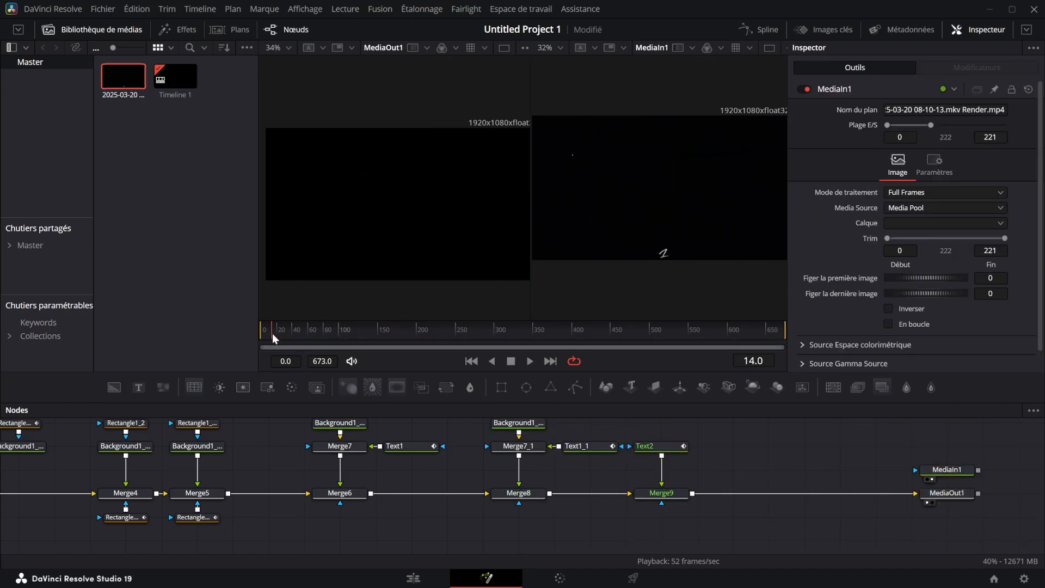
{"action": "left_click_drag", "start_coordinate": [272, 333], "coordinate": [259, 335]}
{"action": "left_click", "coordinate": [662, 493]}
{"action": "left_click", "coordinate": [447, 388]}
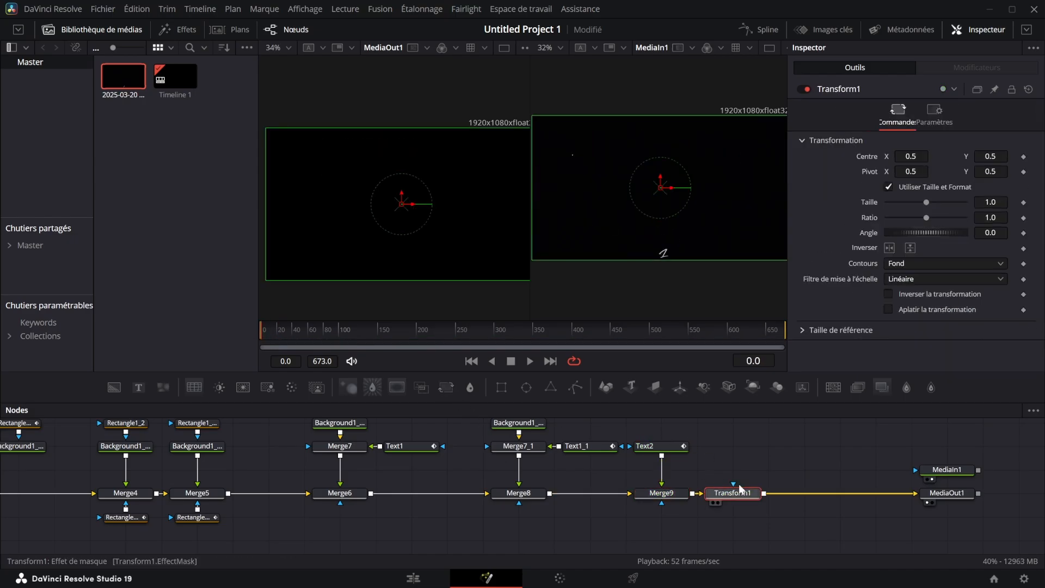
- Animate the Transform's size from 1.158 at frame 0 to 1.0 at frame 59 and keyframe its centre there
{"action": "left_click_drag", "start_coordinate": [991, 202], "coordinate": [1023, 203]}
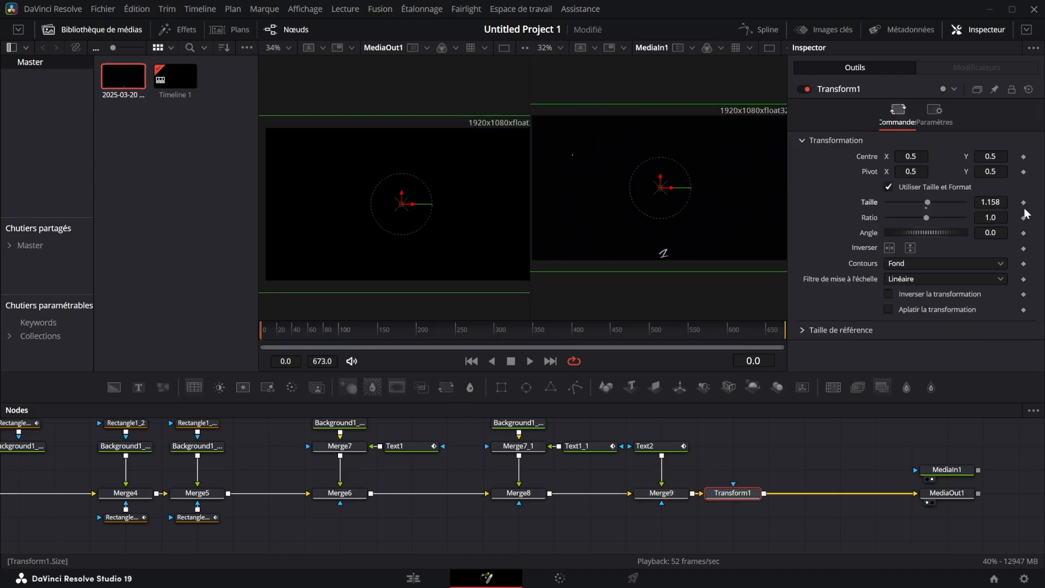
{"action": "left_click_drag", "start_coordinate": [296, 328], "coordinate": [306, 326]}
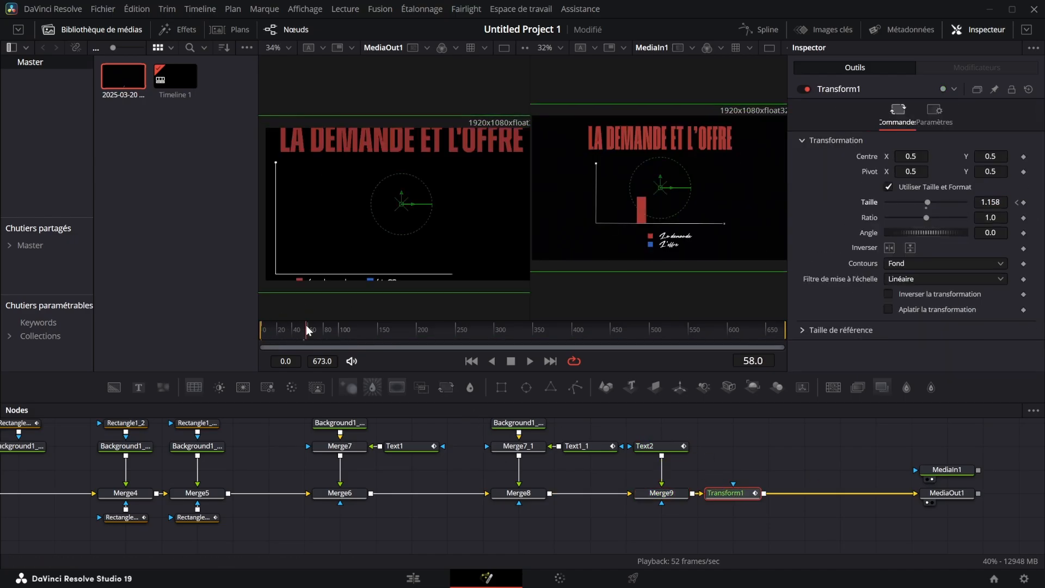
{"action": "left_click_drag", "start_coordinate": [991, 202], "coordinate": [972, 203]}
{"action": "left_click", "coordinate": [927, 208]}
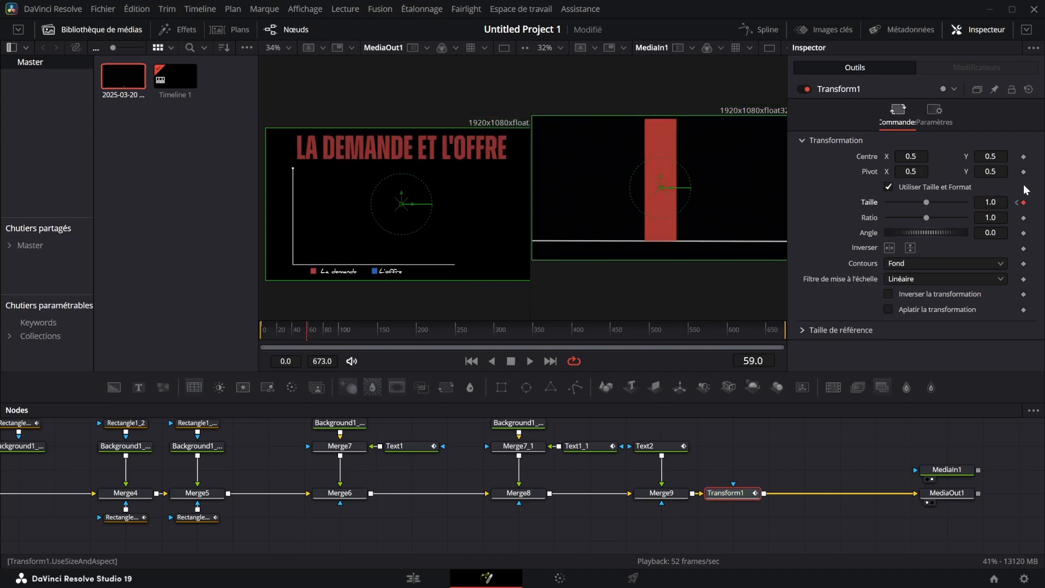
{"action": "left_click", "coordinate": [1023, 157]}
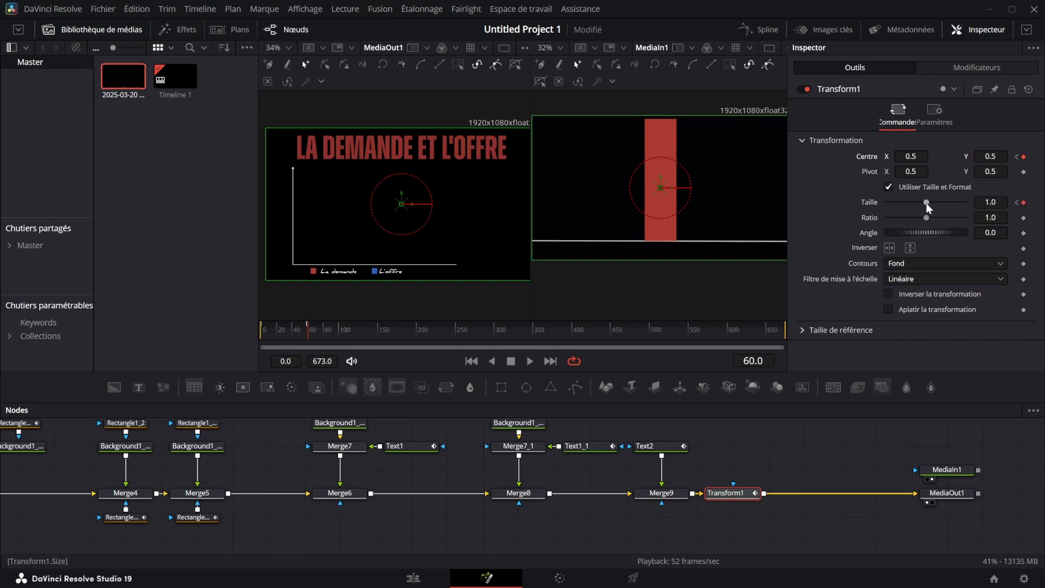
- At frame 60, set the Transform's size to 2.268 and its centre to X 0.882, Y 1.056
{"action": "left_click_drag", "start_coordinate": [926, 203], "coordinate": [935, 202]}
{"action": "left_click_drag", "start_coordinate": [990, 156], "coordinate": [1000, 156]}
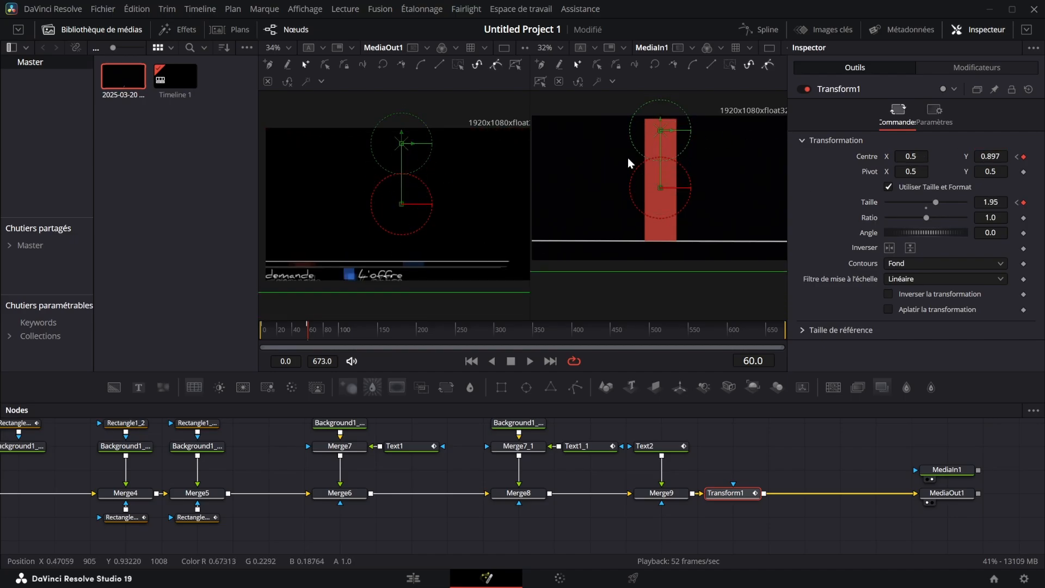
{"action": "left_click_drag", "start_coordinate": [902, 158], "coordinate": [926, 158]}
{"action": "left_click", "coordinate": [935, 117]}
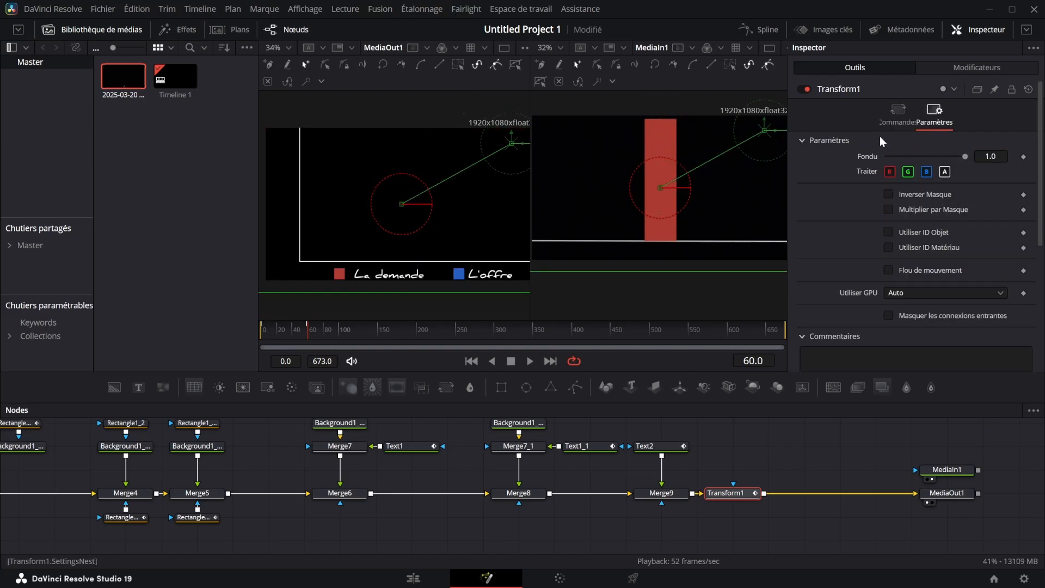
{"action": "left_click_drag", "start_coordinate": [334, 332], "coordinate": [306, 332]}
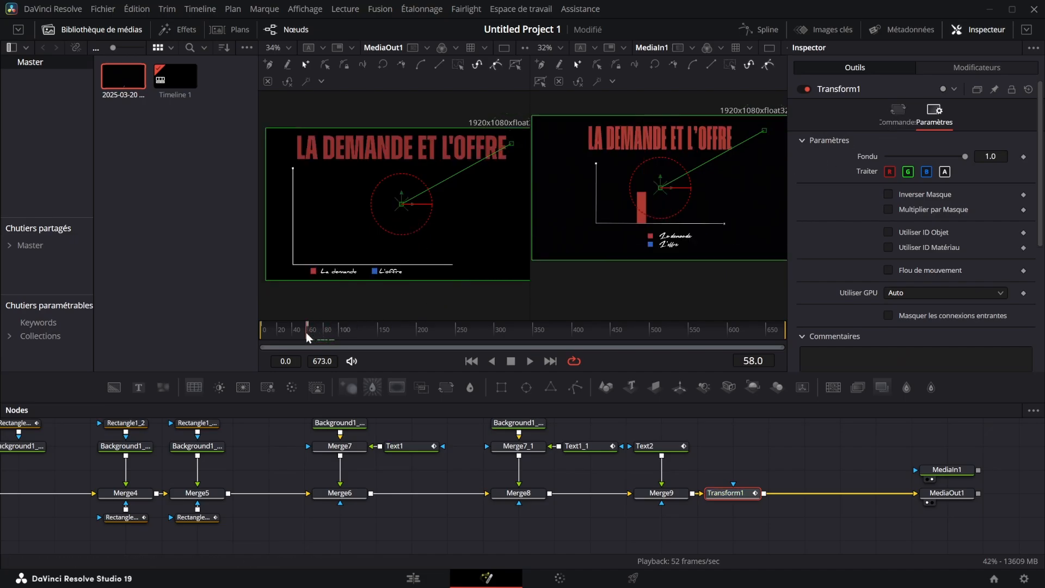
{"action": "left_click", "coordinate": [898, 117]}
{"action": "key", "text": "Right"}
{"action": "key", "text": "Right"}
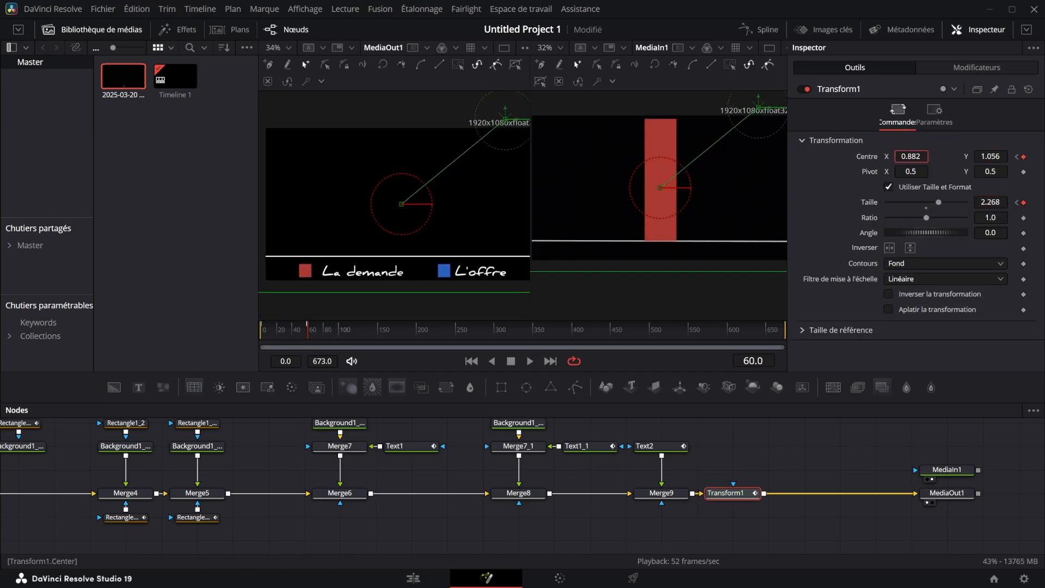
- At frame 100, set the Transform's centre Y to 0.522 and keyframe its size at 2.268
{"action": "left_click", "coordinate": [339, 332]}
{"action": "key", "text": "Left"}
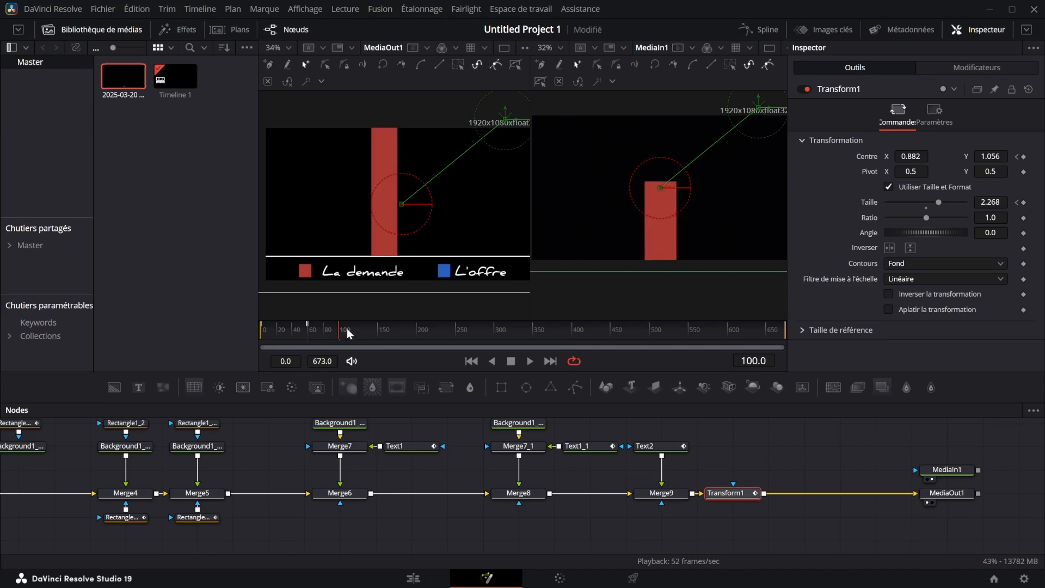
{"action": "left_click_drag", "start_coordinate": [998, 153], "coordinate": [974, 155]}
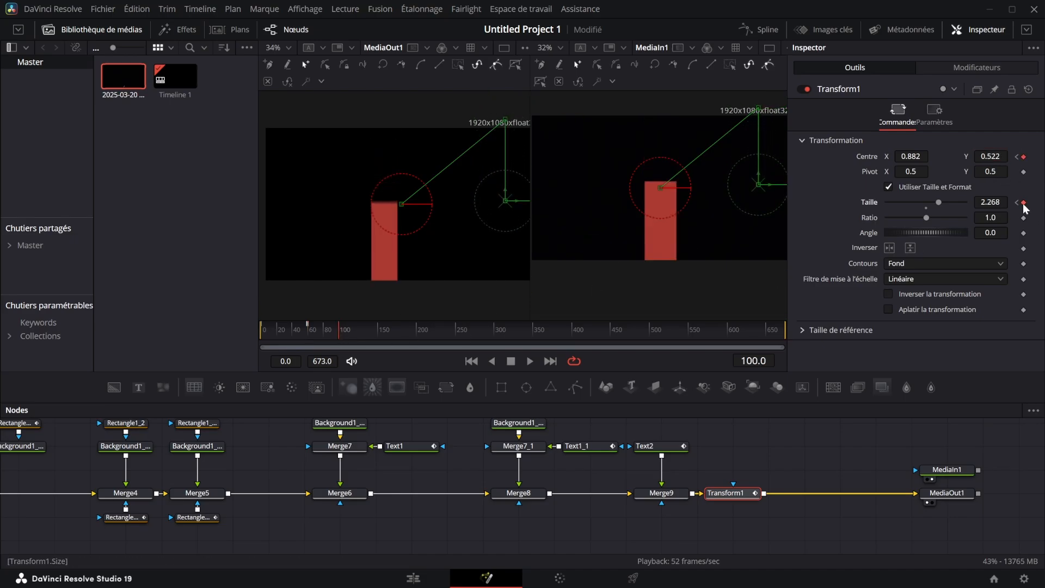
- At frame 101, reframe on the blue bar with a Transform centre of X 0.404, Y 1.164 and size 2.532
{"action": "key", "text": "Right"}
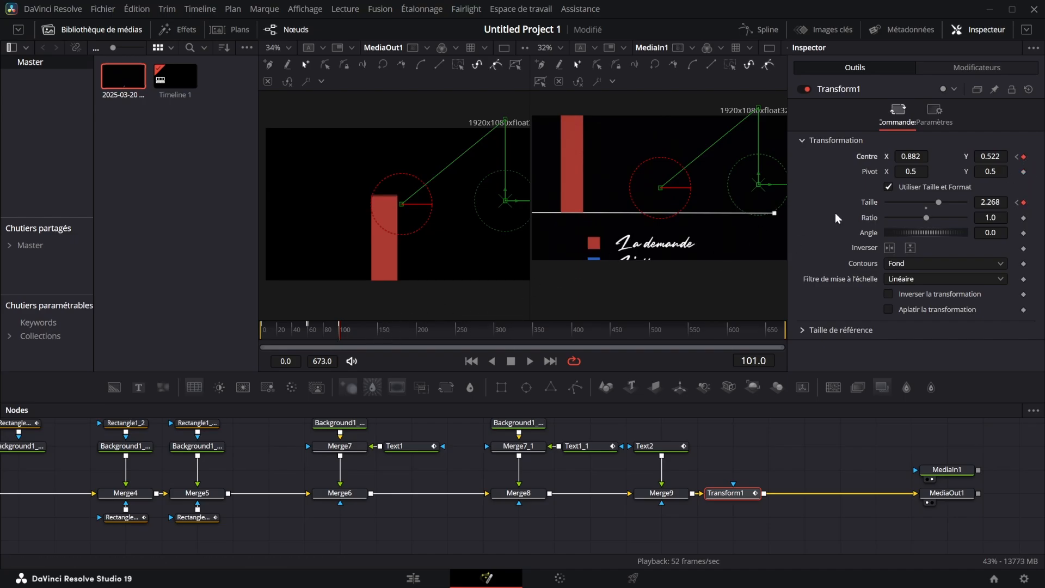
{"action": "left_click_drag", "start_coordinate": [911, 156], "coordinate": [876, 157]}
{"action": "left_click_drag", "start_coordinate": [1001, 156], "coordinate": [1016, 157]}
{"action": "left_click_drag", "start_coordinate": [991, 202], "coordinate": [1010, 203]}
{"action": "left_click_drag", "start_coordinate": [991, 157], "coordinate": [999, 157]}
{"action": "left_click_drag", "start_coordinate": [912, 156], "coordinate": [914, 157]}
- At frame 145, lower the Transform's centre Y to follow the blue bar, and scrub through the camera moves
{"action": "left_click_drag", "start_coordinate": [343, 330], "coordinate": [367, 335]}
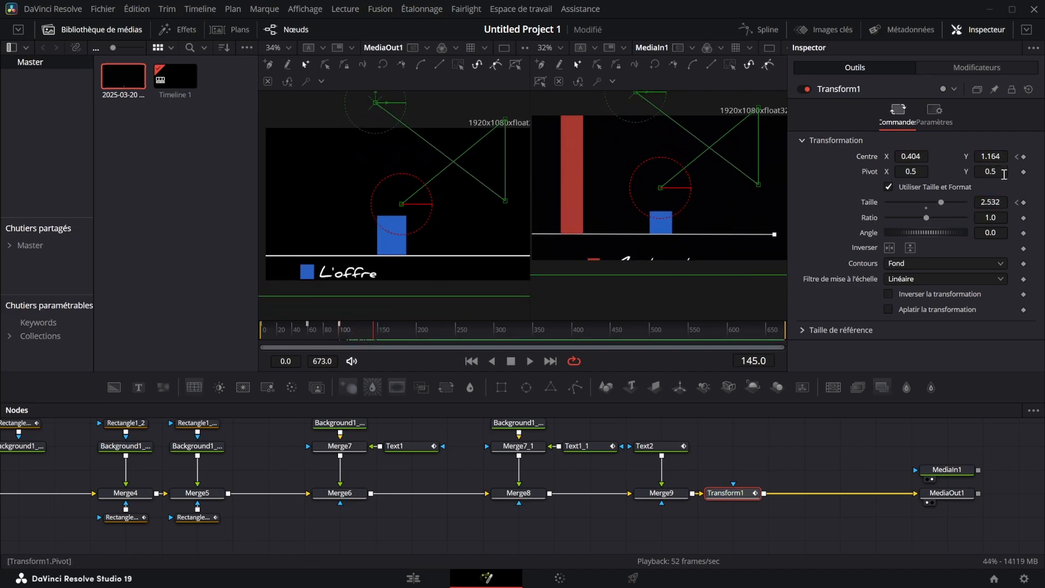
{"action": "left_click_drag", "start_coordinate": [997, 156], "coordinate": [978, 156]}
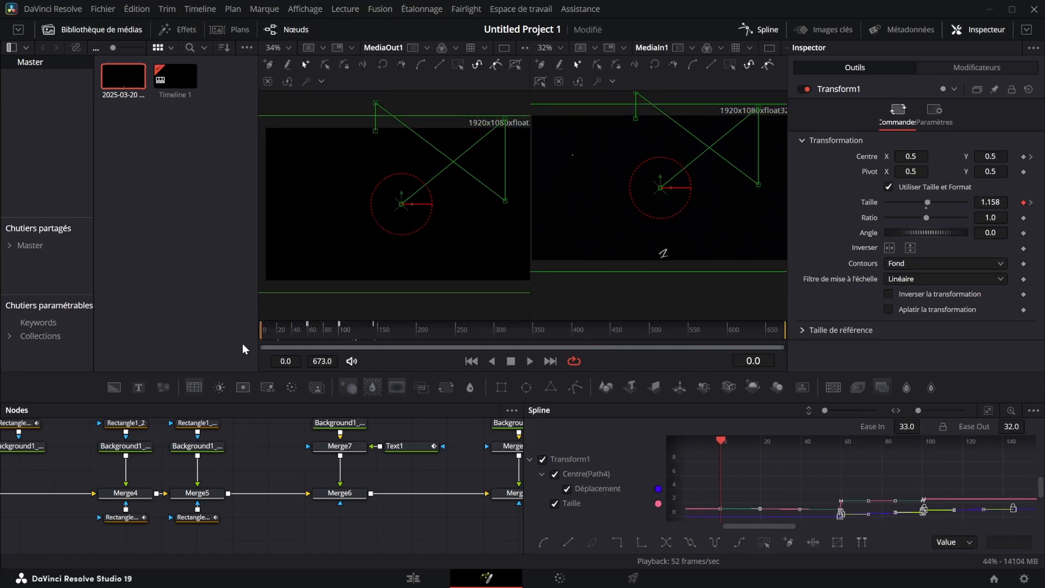
{"action": "left_click_drag", "start_coordinate": [261, 340], "coordinate": [369, 329]}
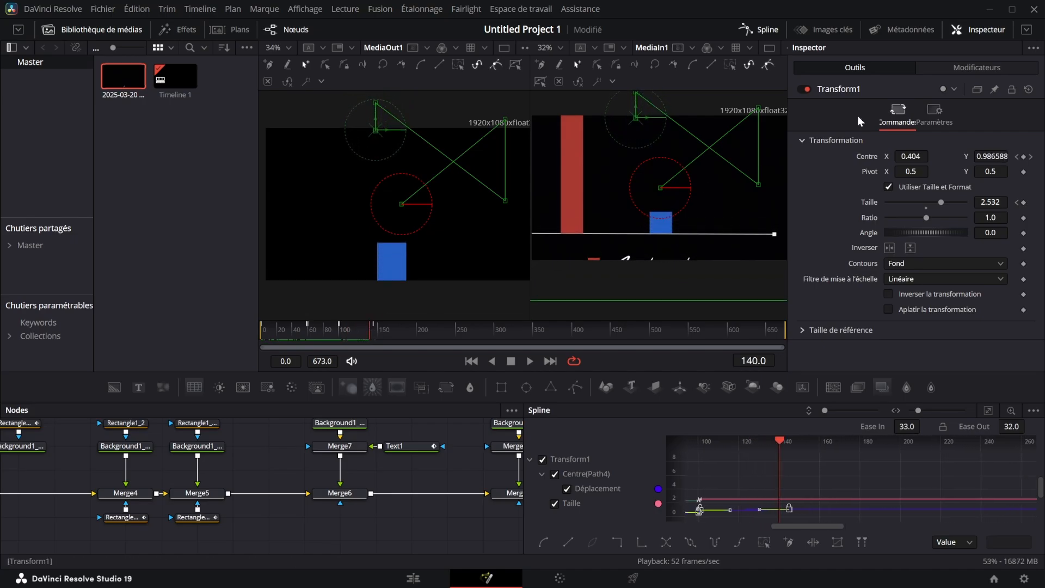
- Apply flat interpolation to all the Transform keyframes, with Ease In 61.2 and Ease Out 56.9
{"action": "left_click", "coordinate": [989, 410]}
{"action": "left_click", "coordinate": [893, 486]}
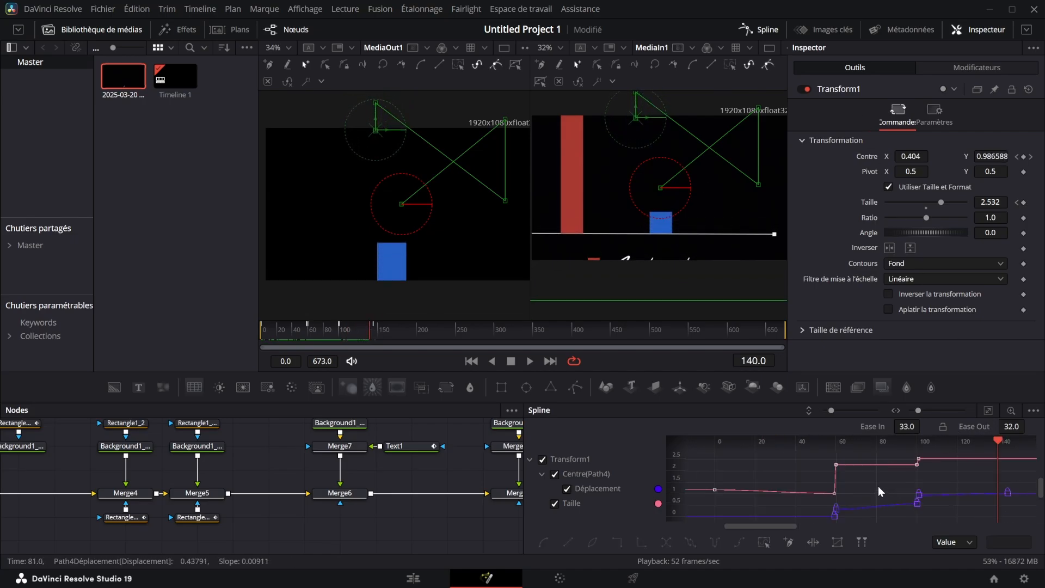
{"action": "key", "text": "ctrl+a"}
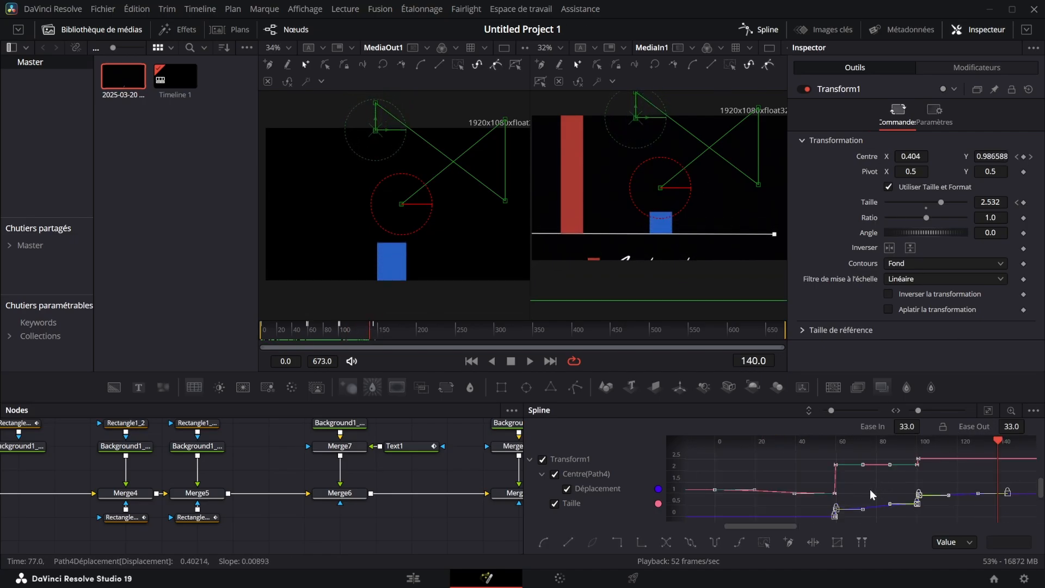
{"action": "right_click", "coordinate": [871, 488]}
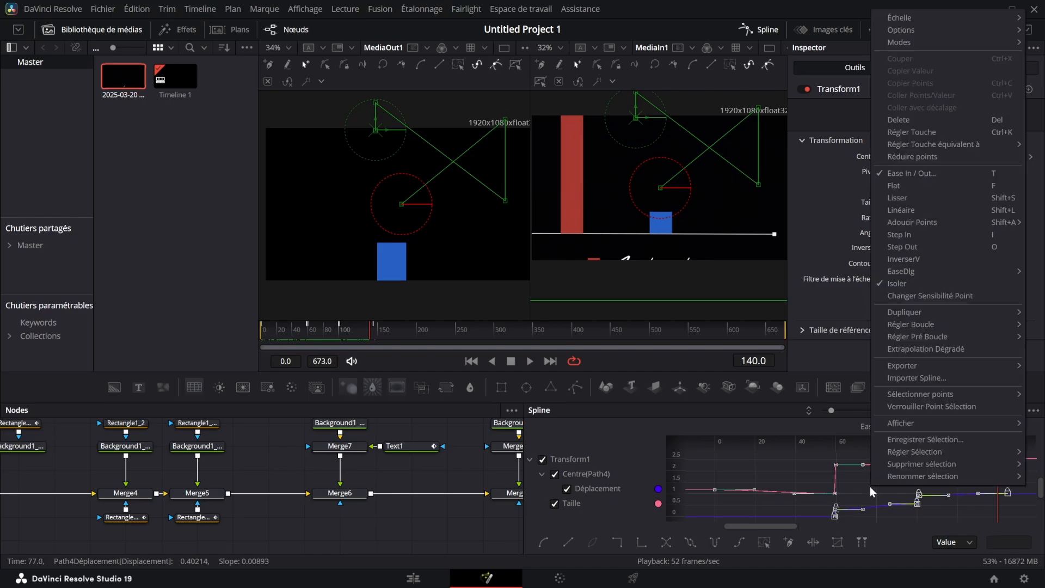
{"action": "left_click", "coordinate": [923, 185]}
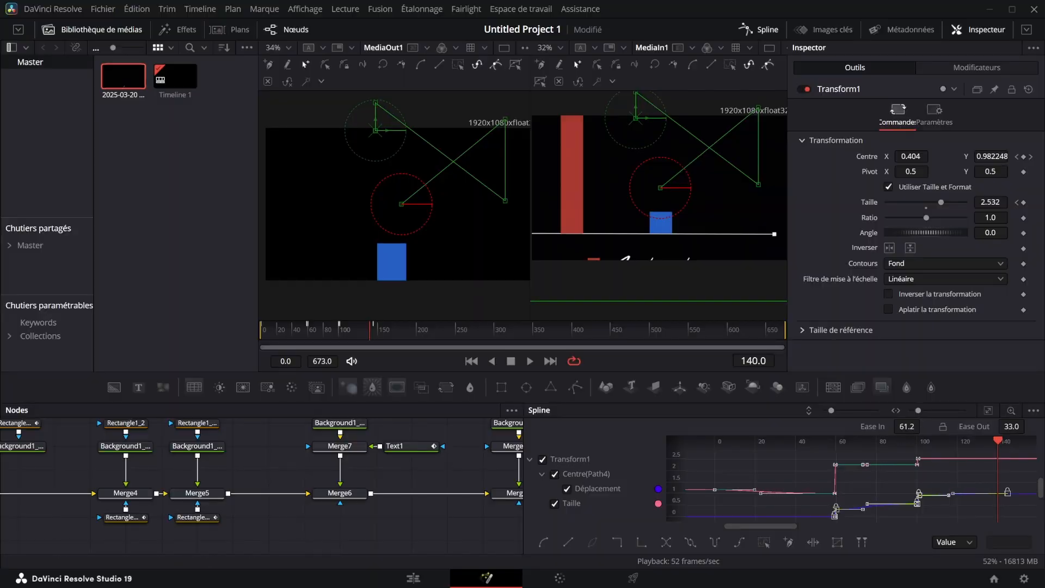
- Enable motion blur on the Transform with a quality of 2 and scrub through the result
{"action": "left_click", "coordinate": [932, 116]}
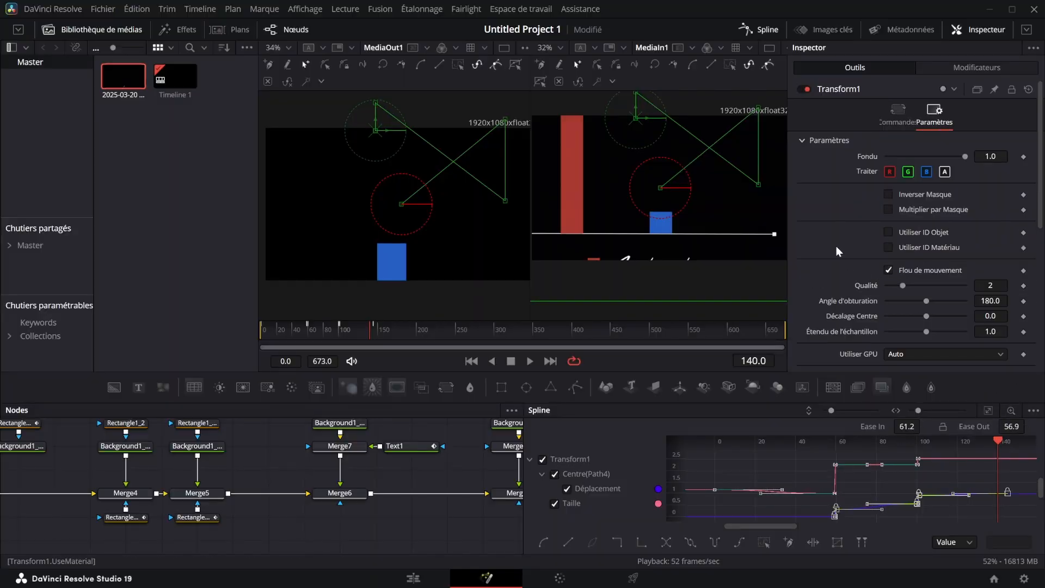
{"action": "left_click", "coordinate": [766, 33]}
{"action": "left_click_drag", "start_coordinate": [370, 330], "coordinate": [303, 327]}
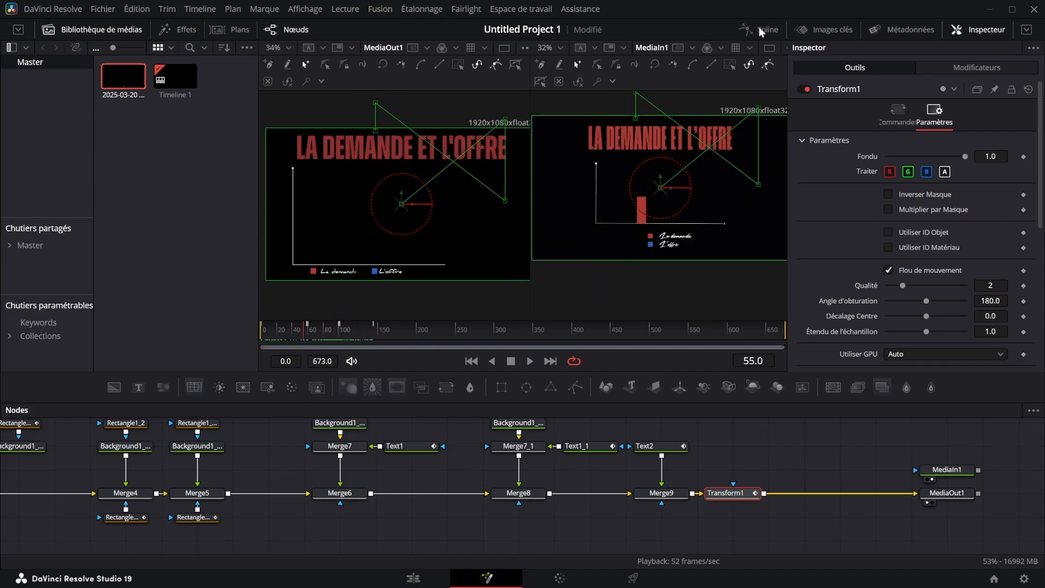
- Time-stretch the Transform's keyframes in the spline editor, shifting the zoom to about frame 80 and the second reframing to about frame 110
{"action": "left_click", "coordinate": [761, 29]}
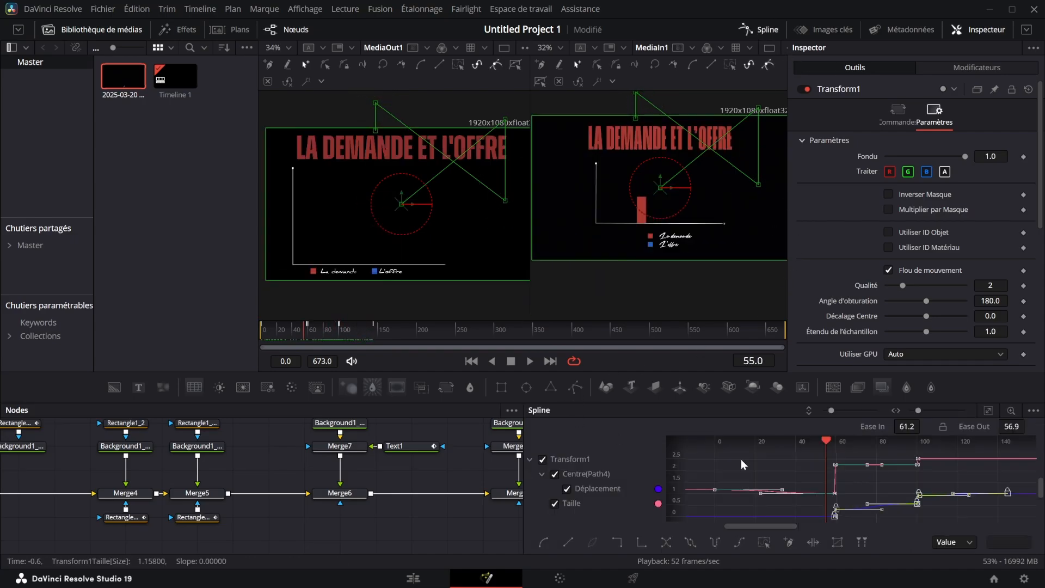
{"action": "left_click", "coordinate": [988, 409]}
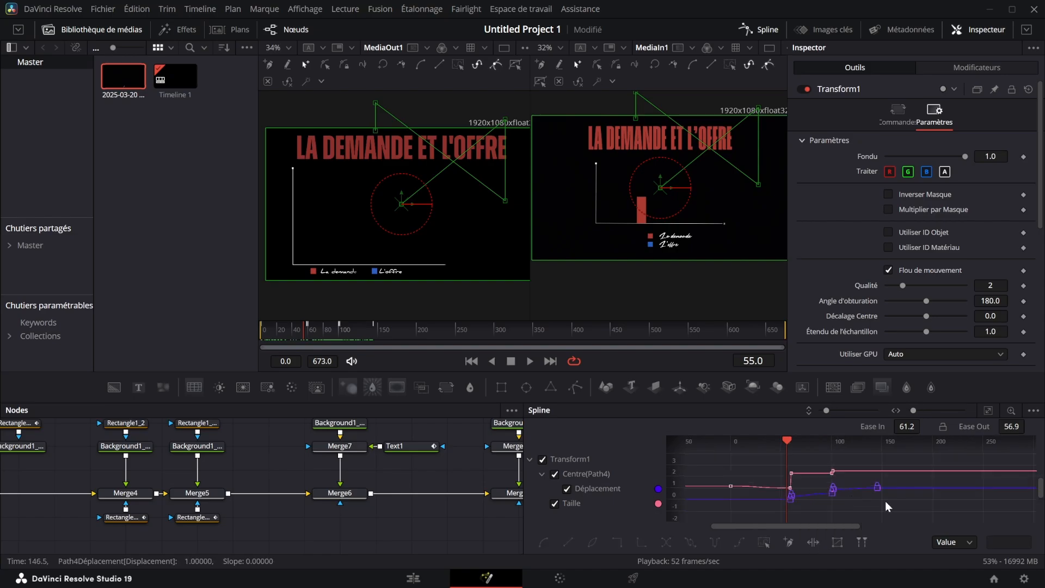
{"action": "left_click_drag", "start_coordinate": [903, 507], "coordinate": [827, 478]}
{"action": "left_click", "coordinate": [811, 542]}
{"action": "scroll", "coordinate": [807, 478], "scroll_direction": "up", "scroll_amount": 4}
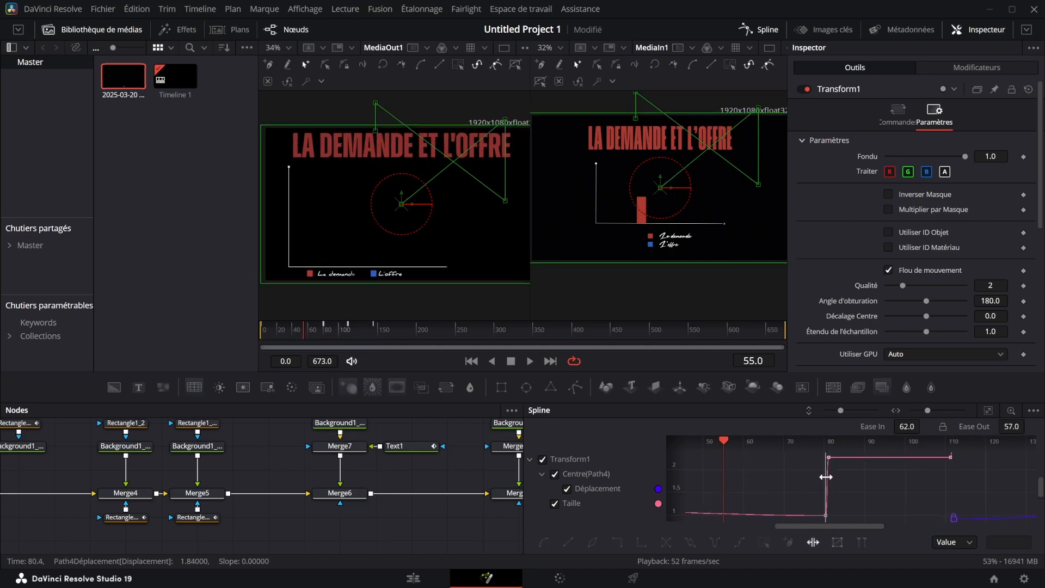
- Preview the camera animation up to frame 142, close the spline editor and select the MediaIn1 node
{"action": "left_click_drag", "start_coordinate": [302, 328], "coordinate": [370, 342]}
{"action": "left_click", "coordinate": [757, 29]}
{"action": "left_click", "coordinate": [935, 470]}
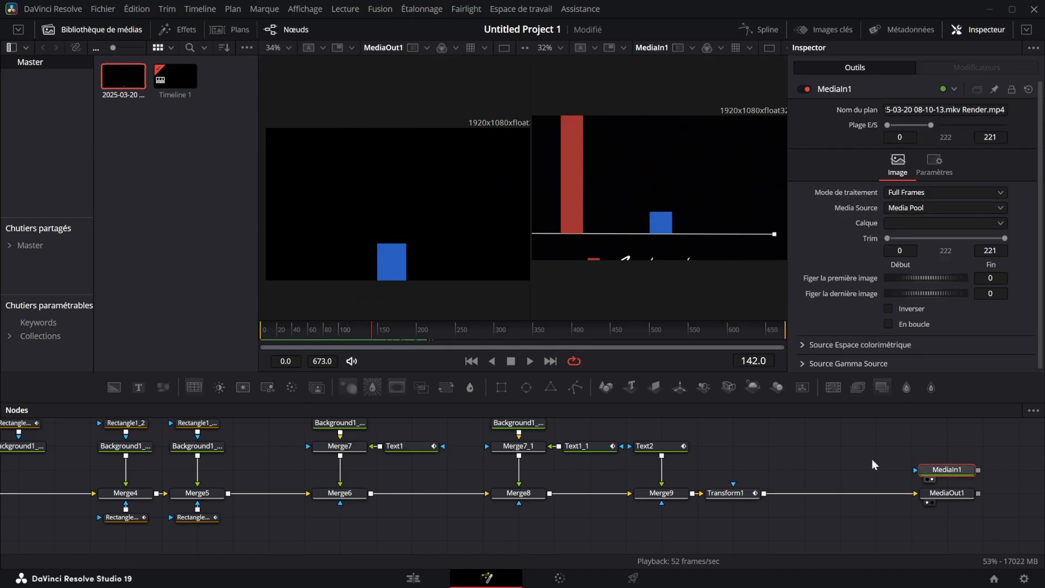